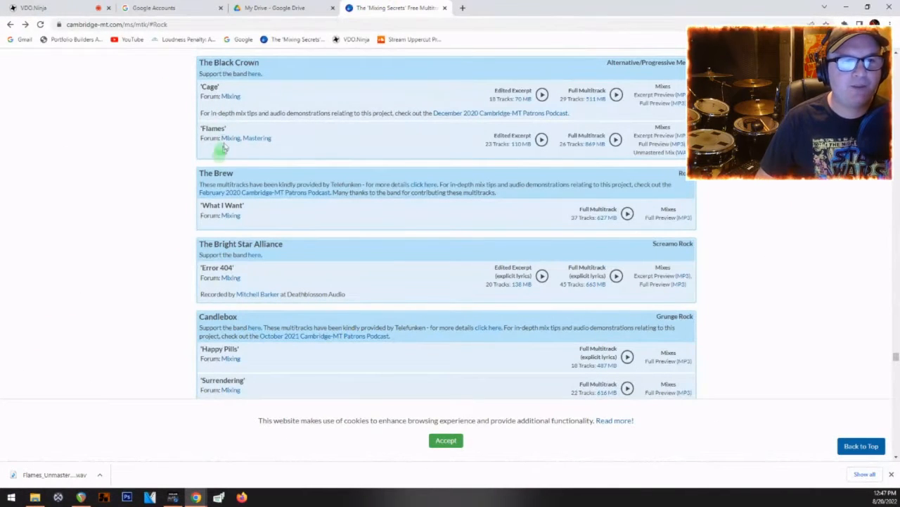
# Step: View The Black Crown's band support page from the rock multitrack listing and return to the listing
pyautogui.scroll(5, 223, 149)
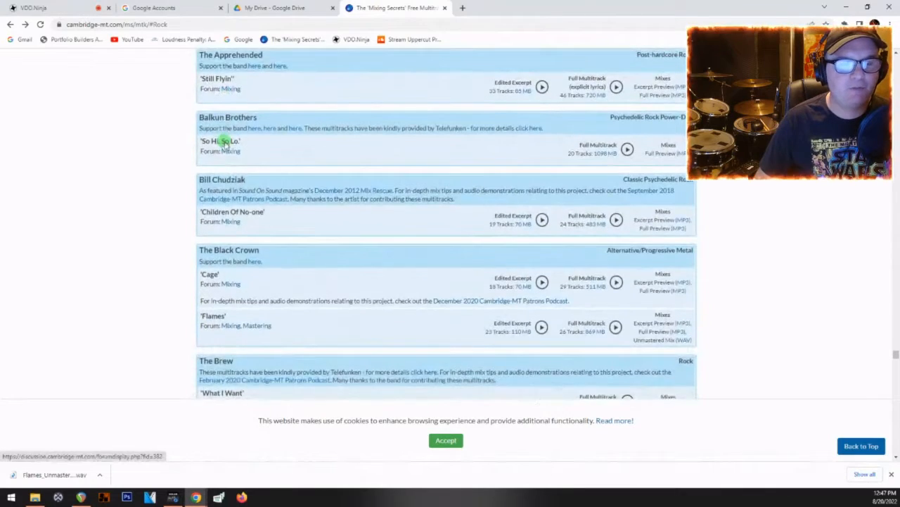
pyautogui.scroll(-3, 223, 145)
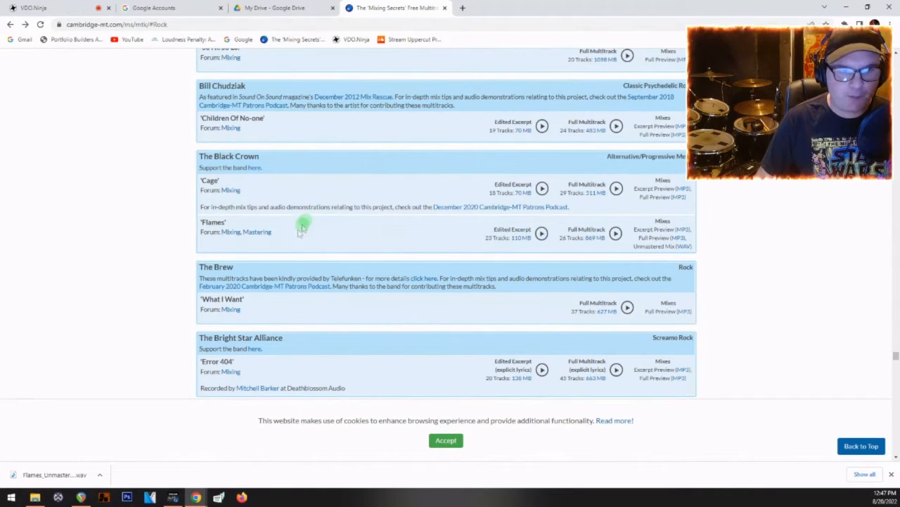
pyautogui.click(253, 169)
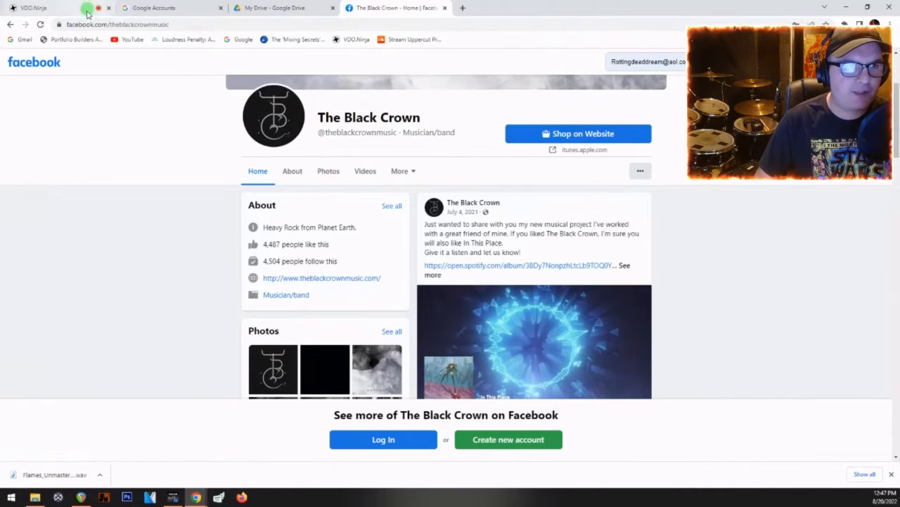
pyautogui.click(9, 24)
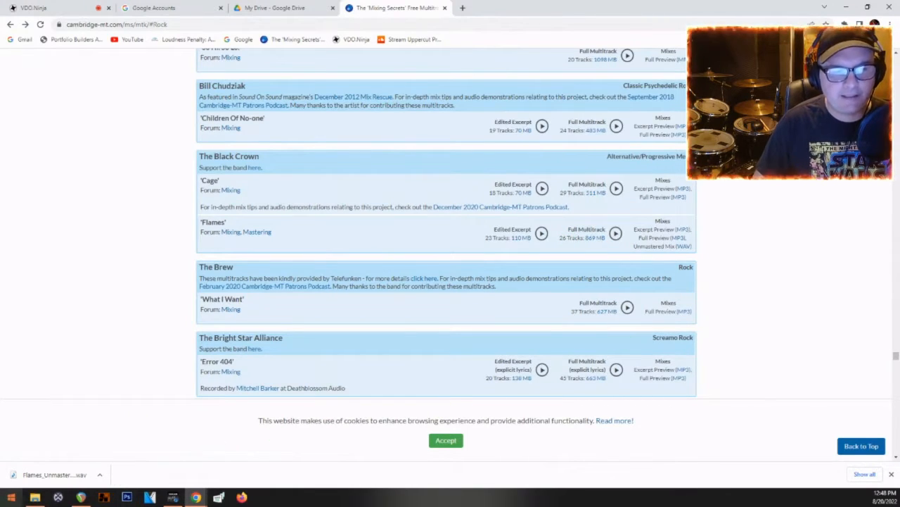
# Step: Open the TheBlackCrown_Flames_Full folder in File Explorer, look through its WAV files and read Readme.txt
pyautogui.click(34, 496)
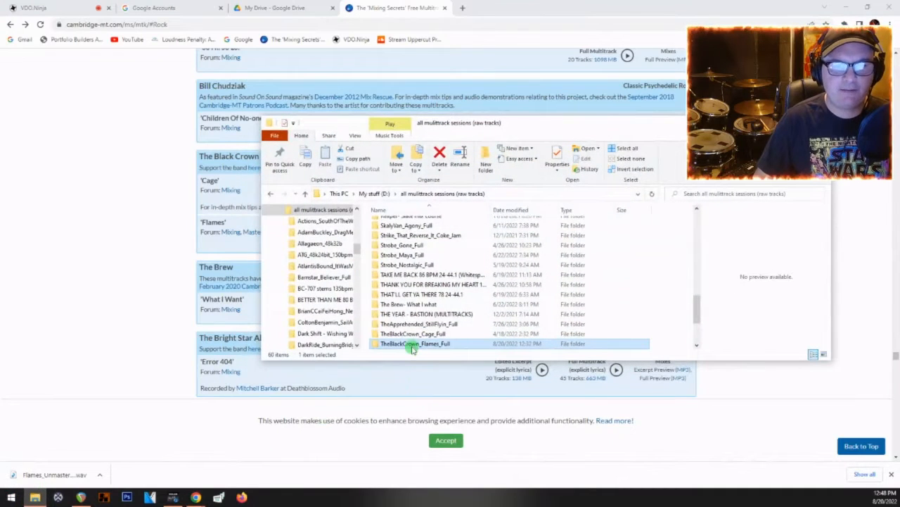
pyautogui.doubleClick(413, 344)
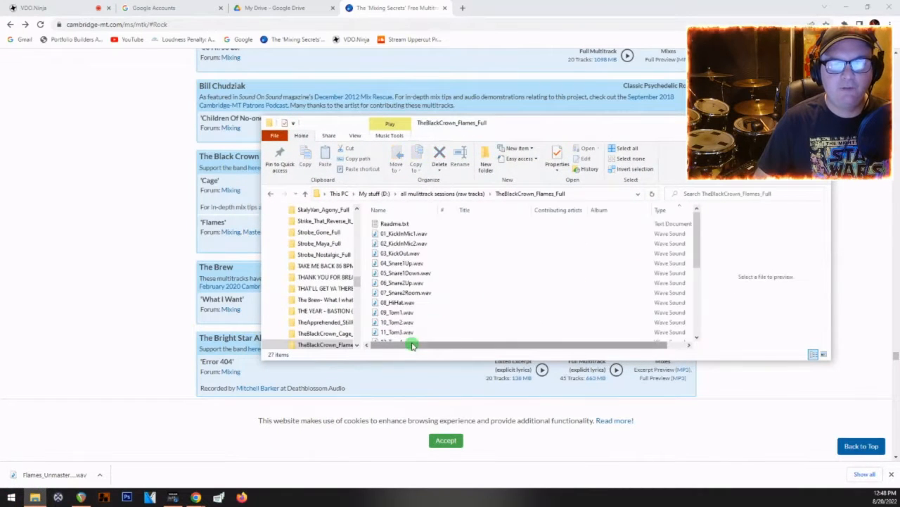
pyautogui.scroll(-4, 422, 267)
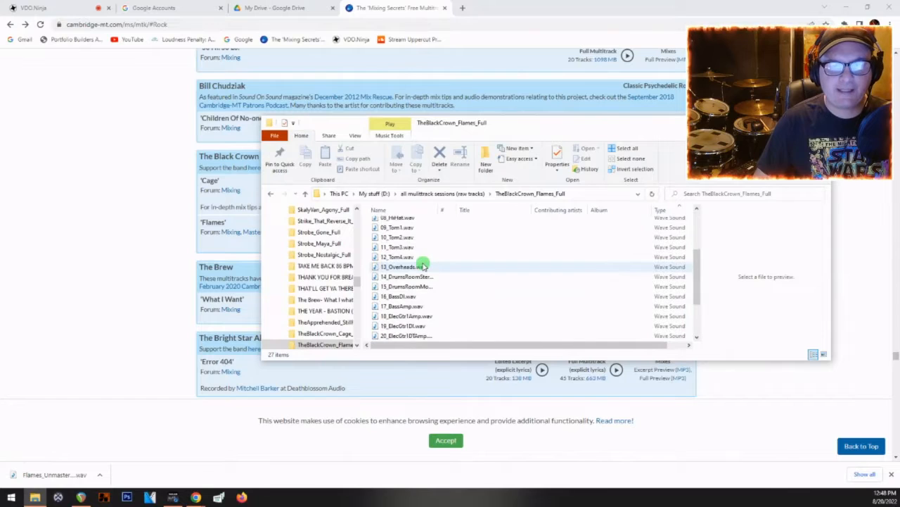
pyautogui.scroll(-1, 398, 327)
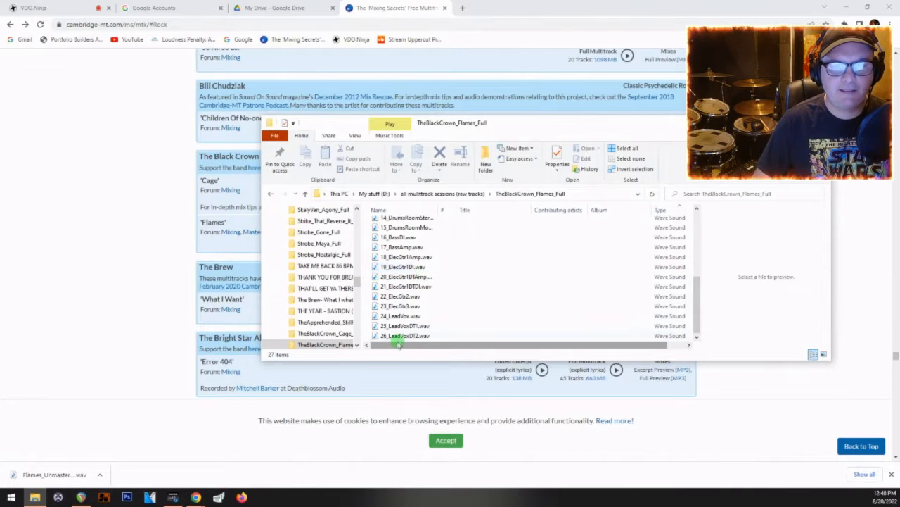
pyautogui.scroll(5, 401, 326)
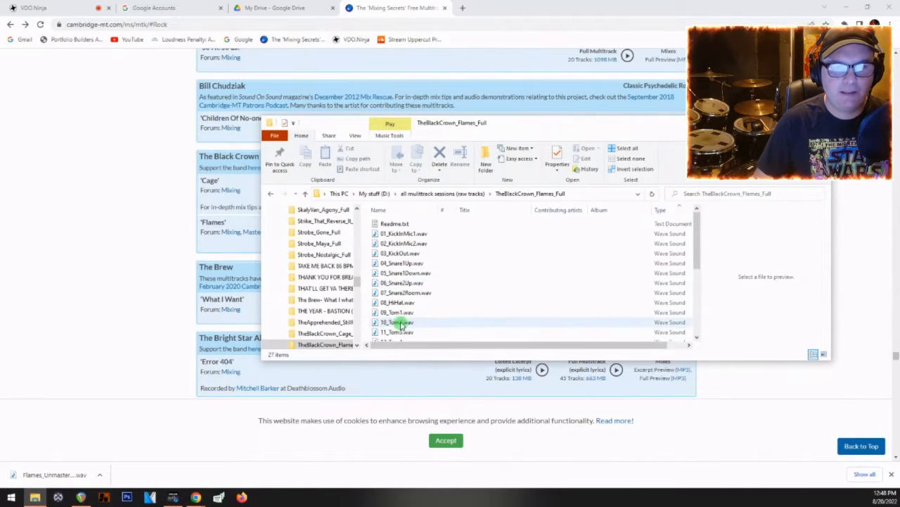
pyautogui.doubleClick(396, 223)
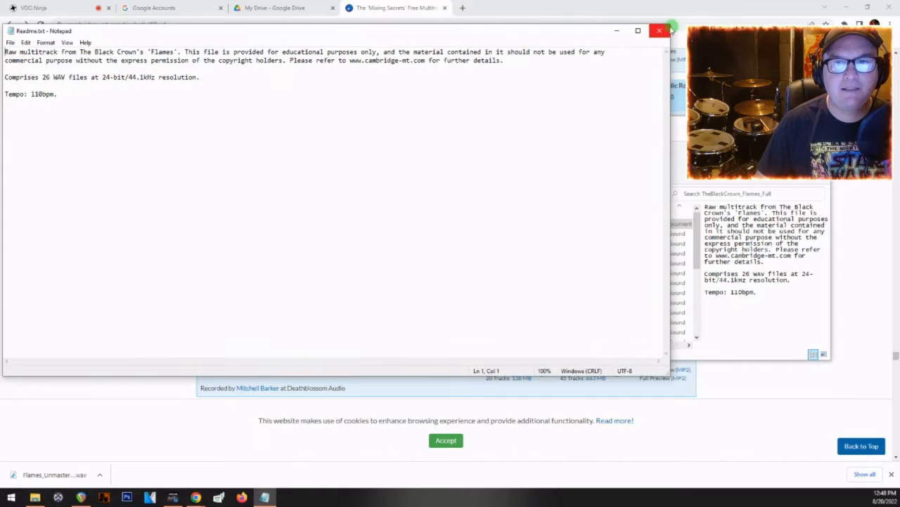
pyautogui.click(660, 30)
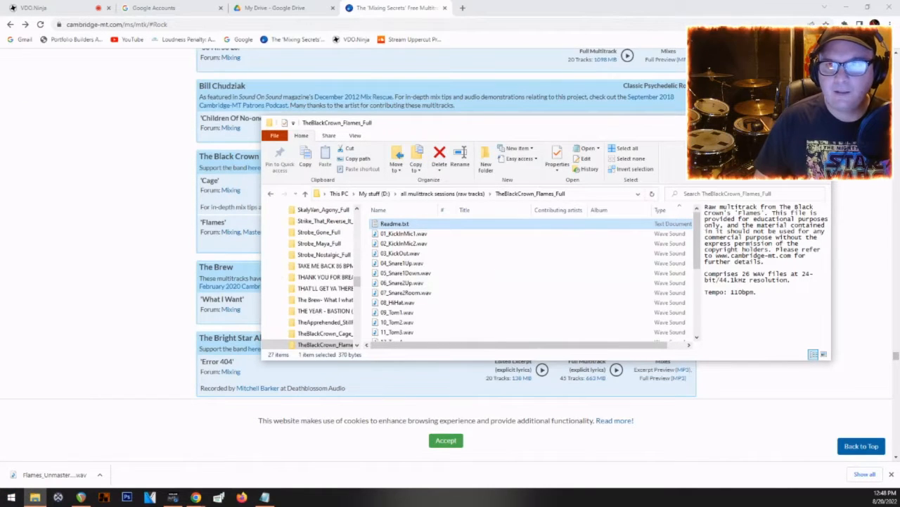
# Step: Minimise the browser, shift the file window slightly aside and switch to REAPER
pyautogui.click(846, 7)
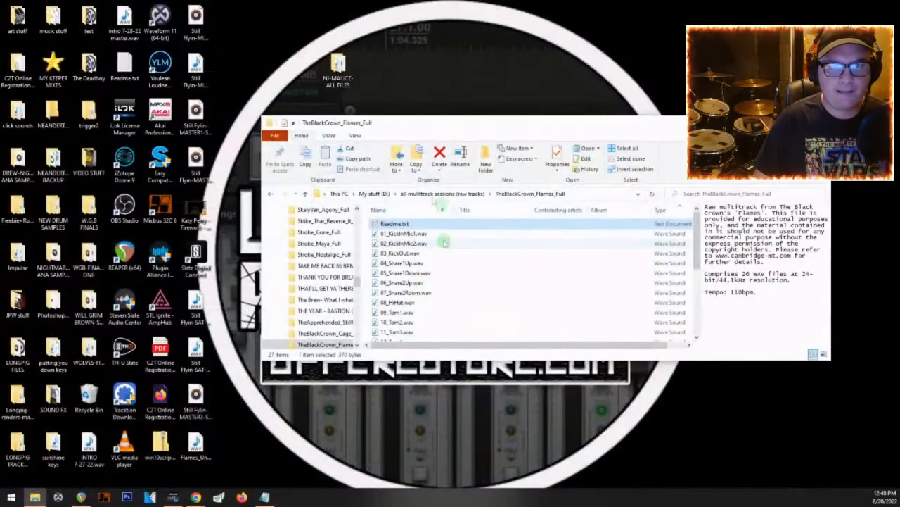
pyautogui.moveTo(425, 123); pyautogui.dragTo(441, 122)
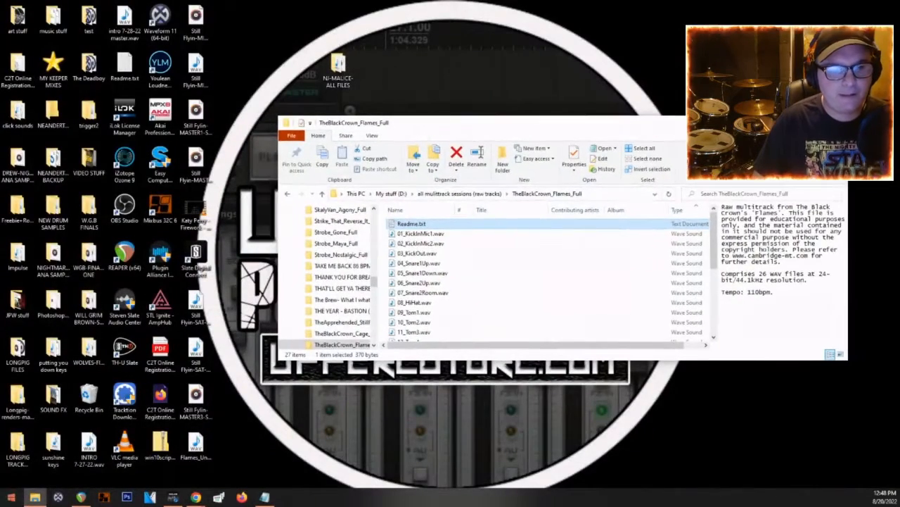
pyautogui.click(81, 497)
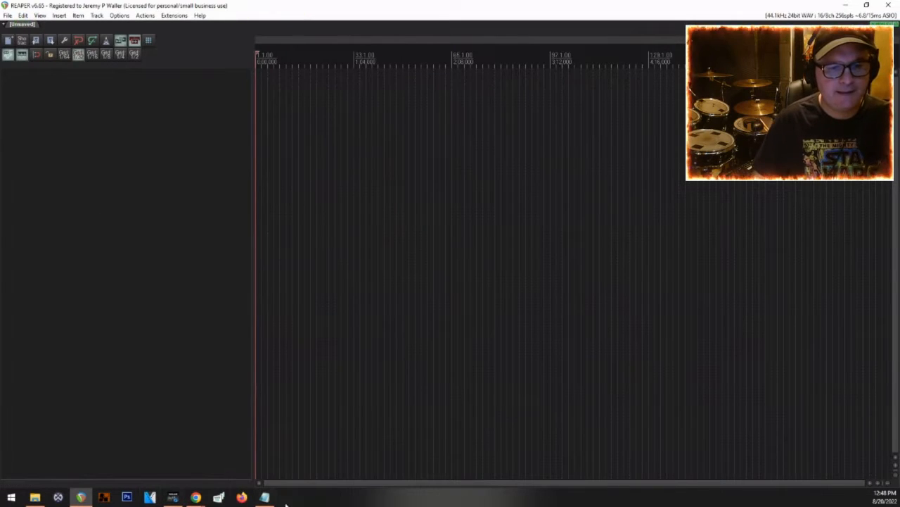
# Step: Copy the text "Black Crown's 'Flames'" from Readme.txt in Notepad and return to REAPER
pyautogui.click(266, 496)
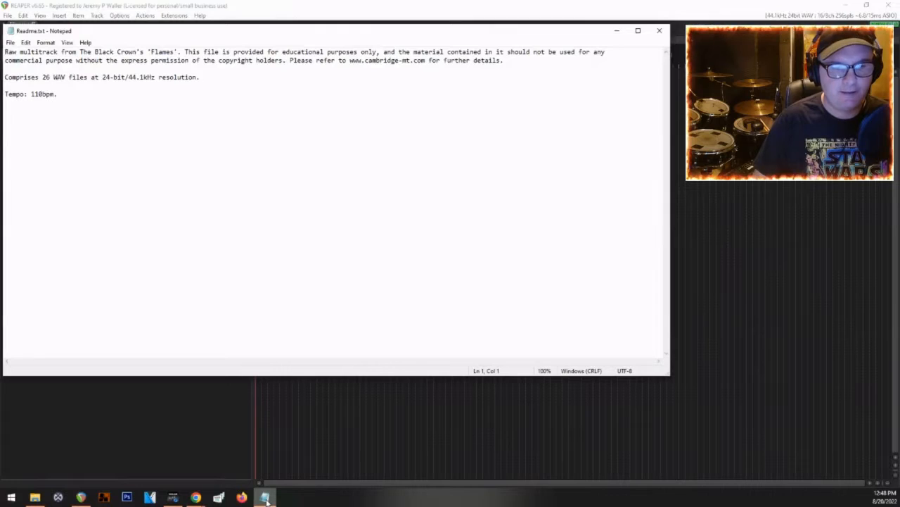
pyautogui.click(189, 437)
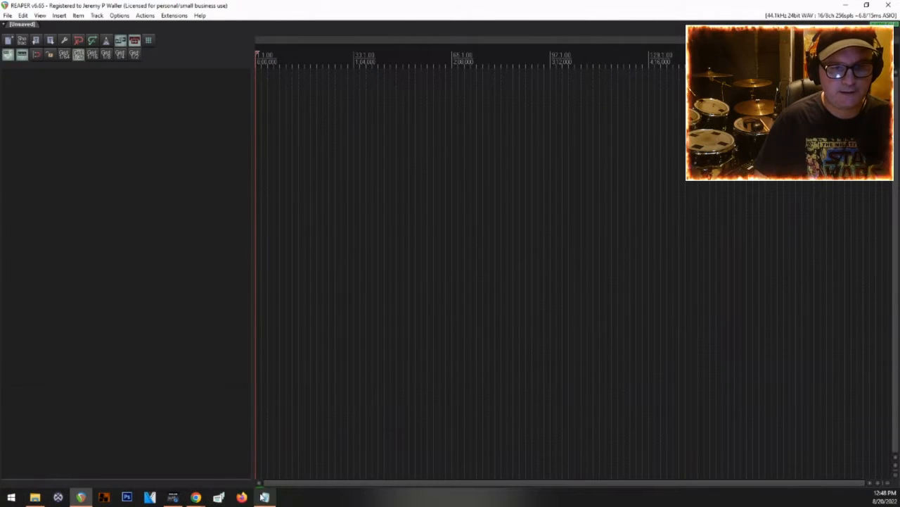
pyautogui.click(264, 496)
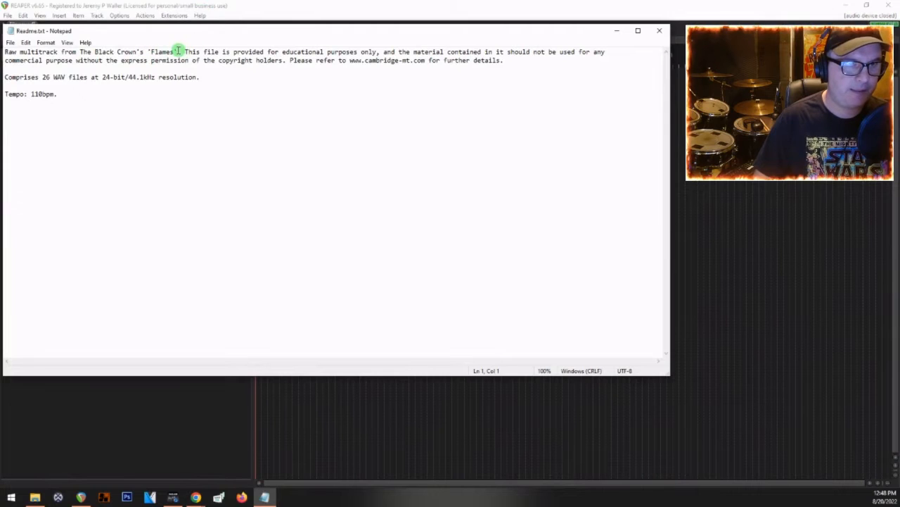
pyautogui.moveTo(154, 52); pyautogui.dragTo(103, 52)
pyautogui.rightClick(120, 52)
pyautogui.click(60, 85)
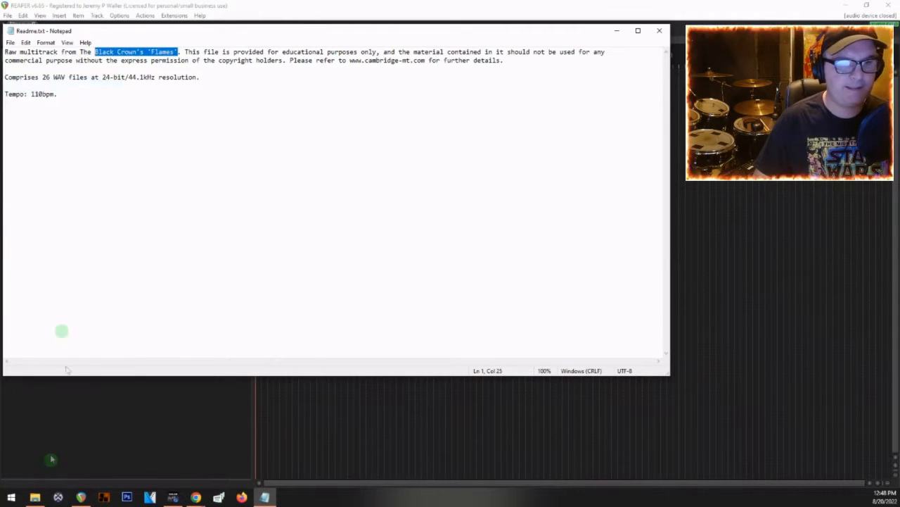
pyautogui.click(51, 459)
# Step: Save the project as "Black Crown- Flames" in the Reaper 2022 folder, with its own subdirectory and media copied into it
pyautogui.click(7, 15)
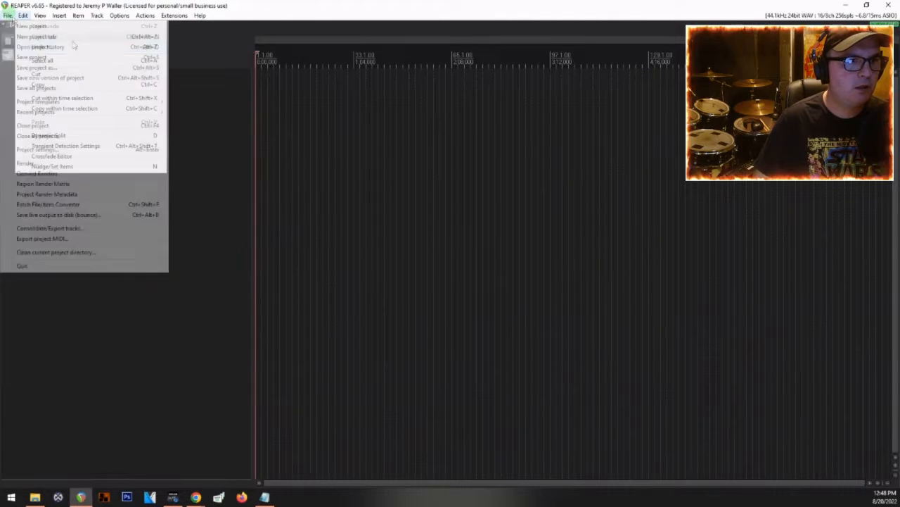
pyautogui.click(22, 67)
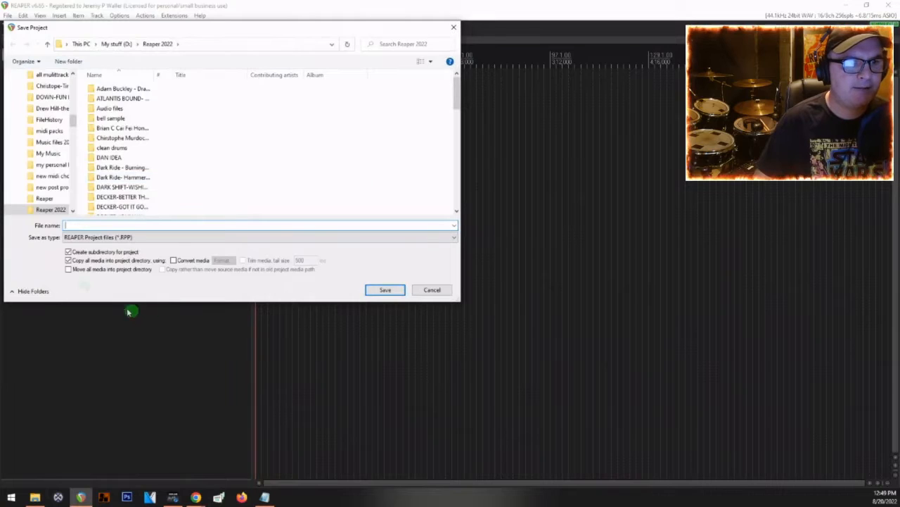
pyautogui.rightClick(94, 227)
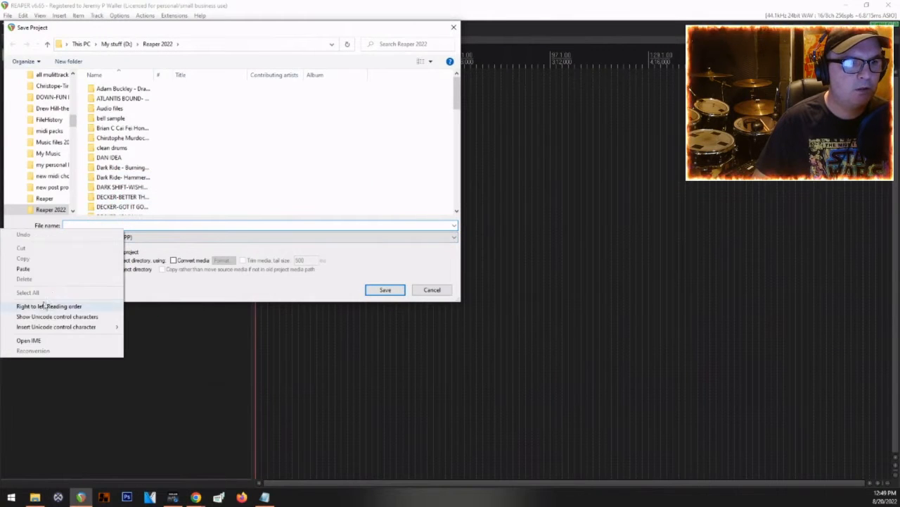
pyautogui.click(31, 275)
pyautogui.click(103, 225)
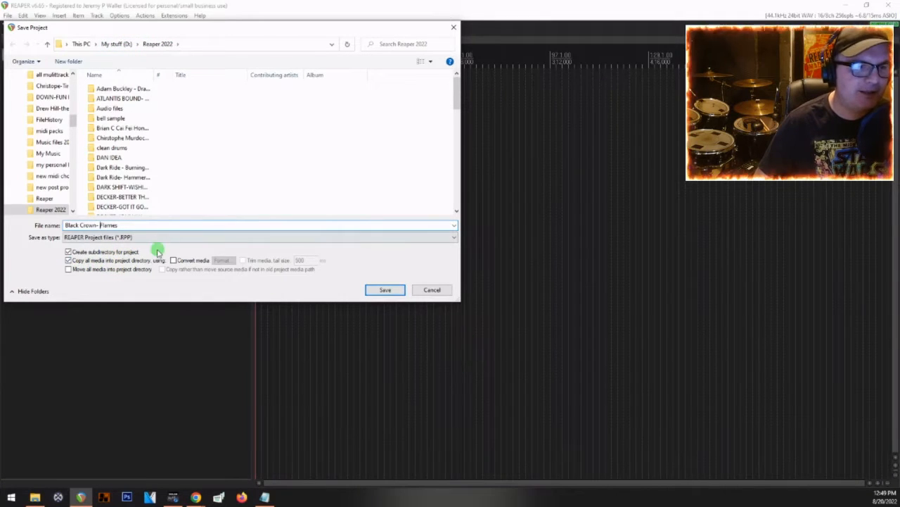
pyautogui.click(391, 291)
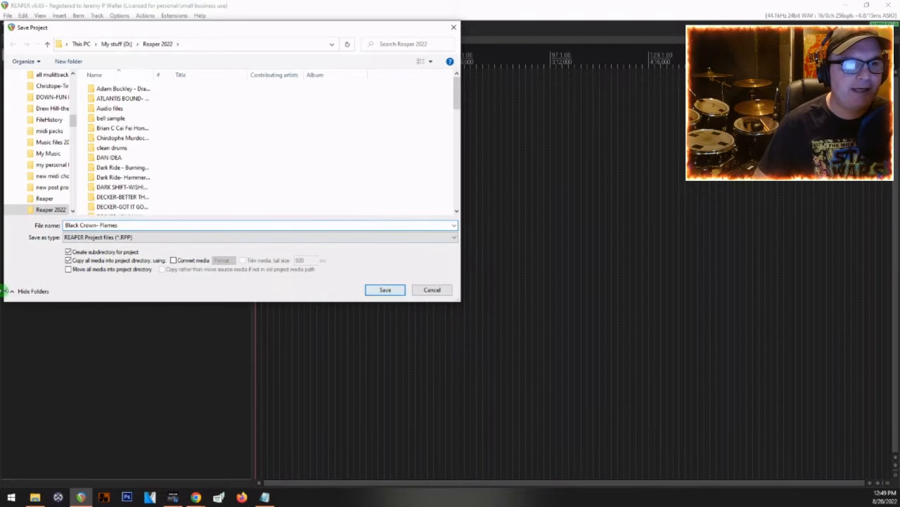
pyautogui.click(386, 292)
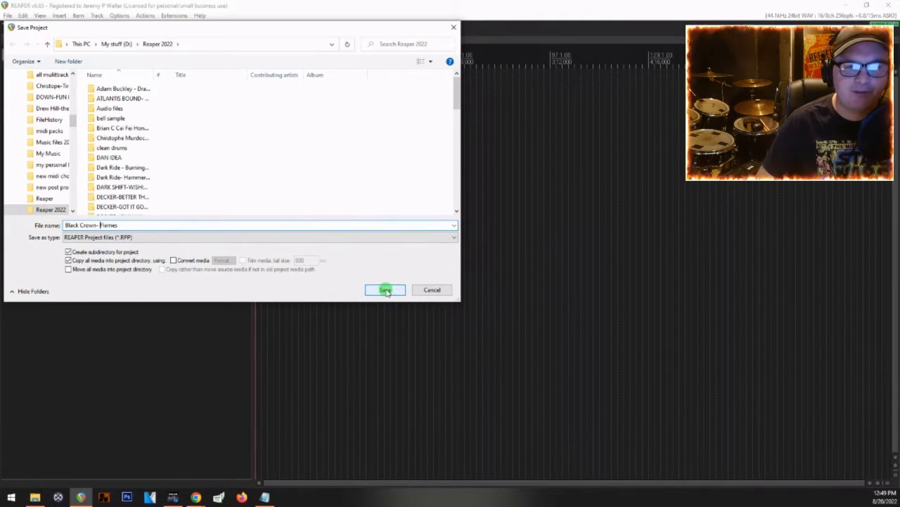
pyautogui.click(386, 291)
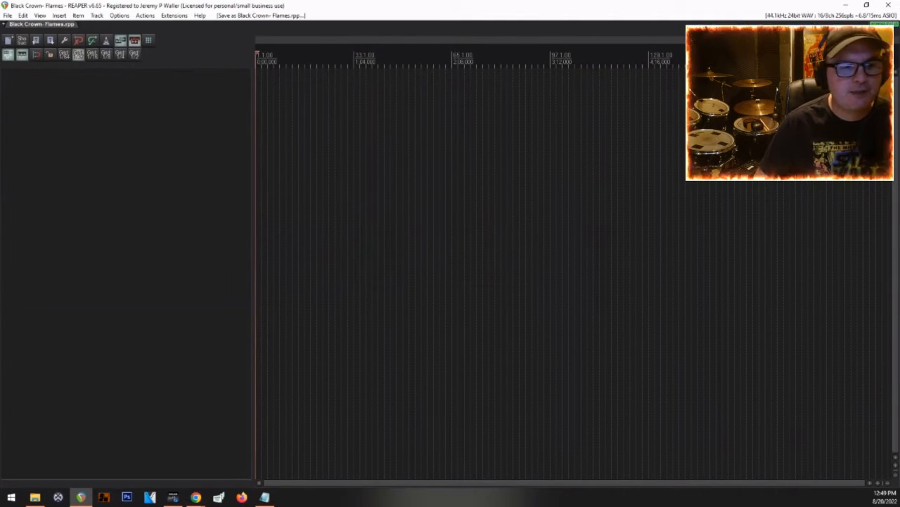
# Step: Import all WAV files from 01_KickInMic1 to 26_LeadVoxDT2 into the REAPER project, each on a separate track
pyautogui.click(35, 497)
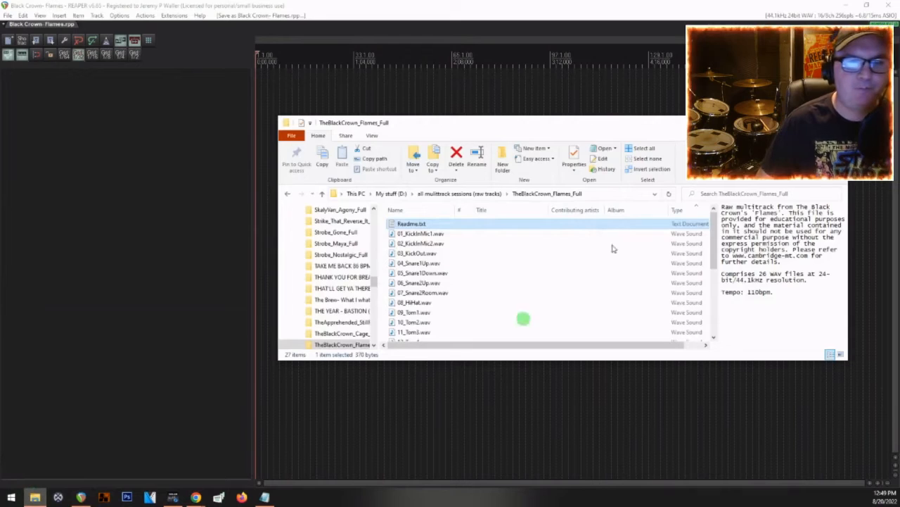
pyautogui.click(427, 236)
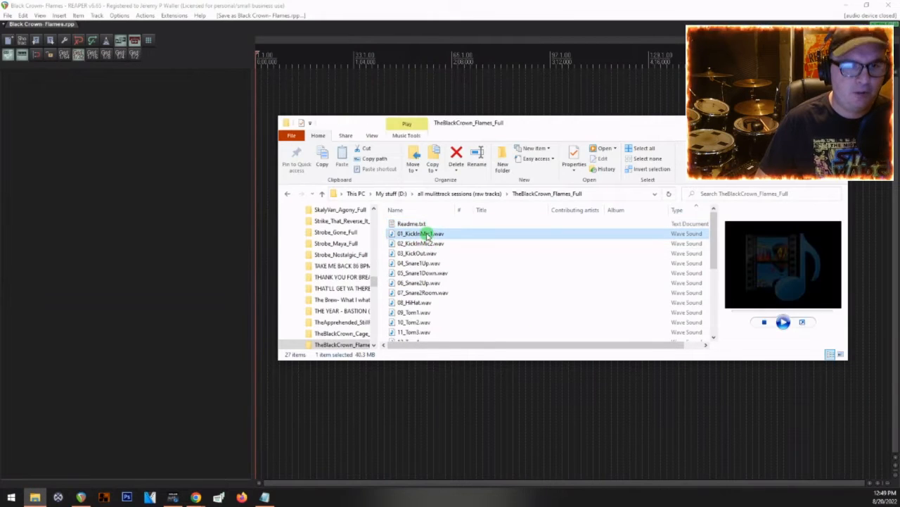
pyautogui.scroll(-5, 430, 254)
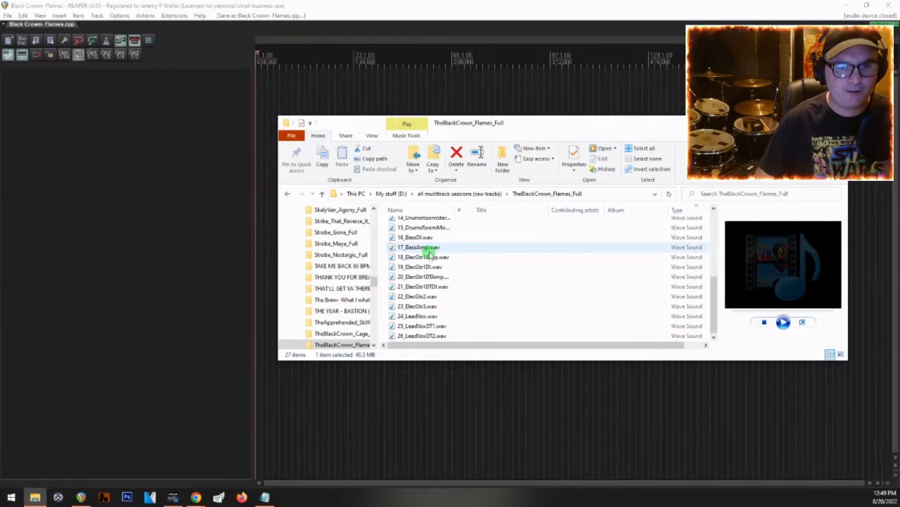
pyautogui.keyDown('shift'); pyautogui.click(405, 335); pyautogui.keyUp('shift')
pyautogui.moveTo(402, 338); pyautogui.dragTo(143, 318)
pyautogui.click(413, 260)
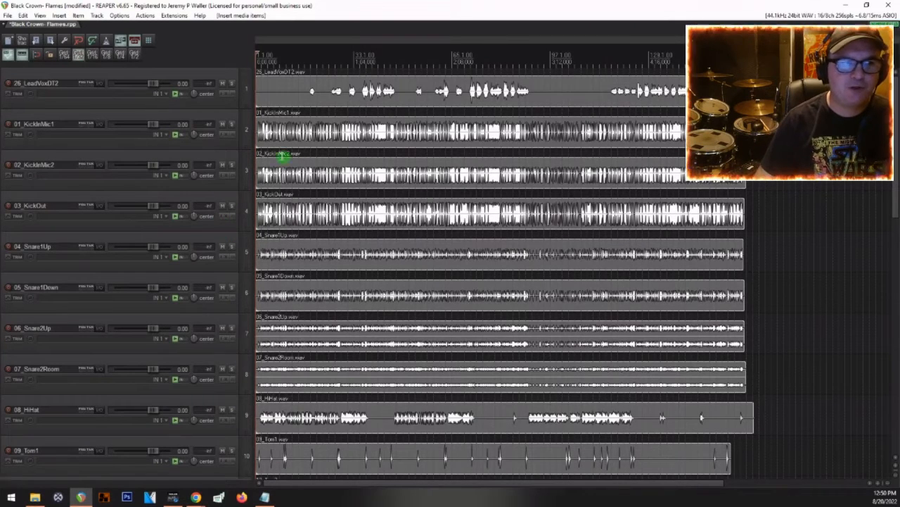
# Step: Move the 26_LeadVoxDT2 track to the end of the track list, below 25_LeadVoxDT1
pyautogui.scroll(-1, 178, 143)
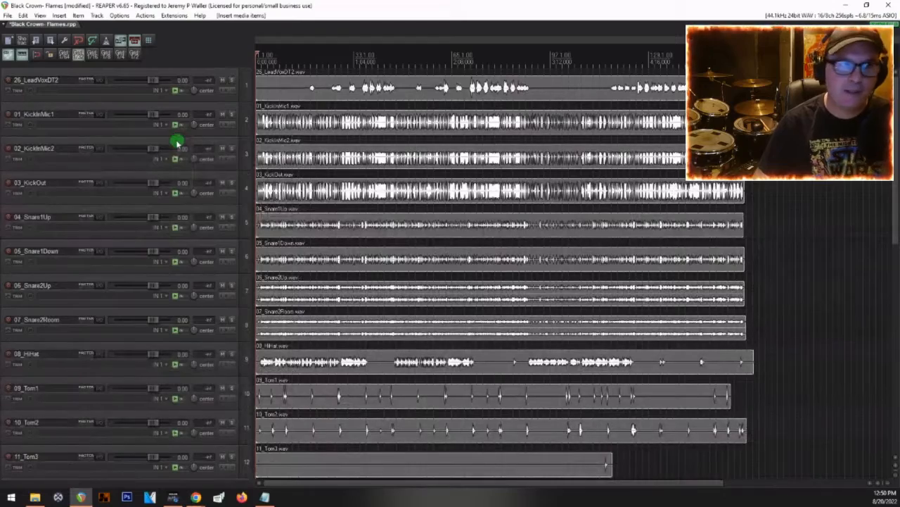
pyautogui.click(79, 74)
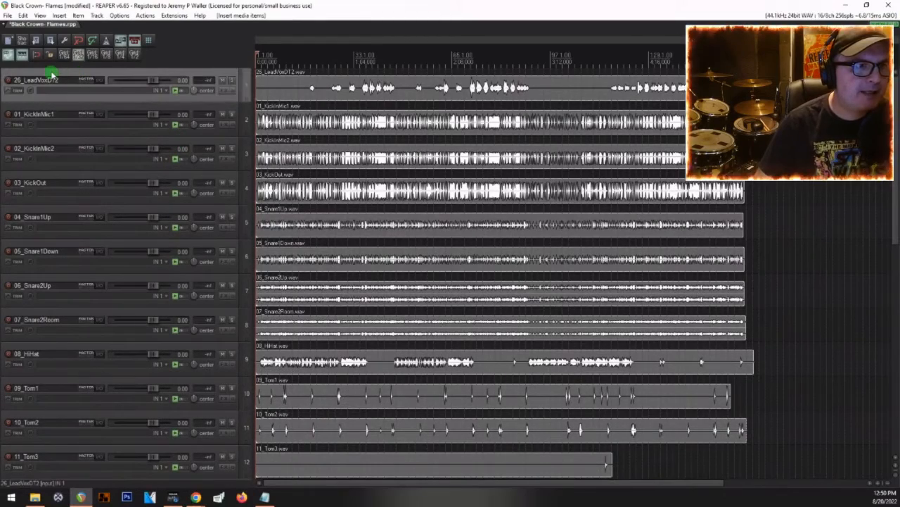
pyautogui.moveTo(52, 73); pyautogui.dragTo(93, 470)
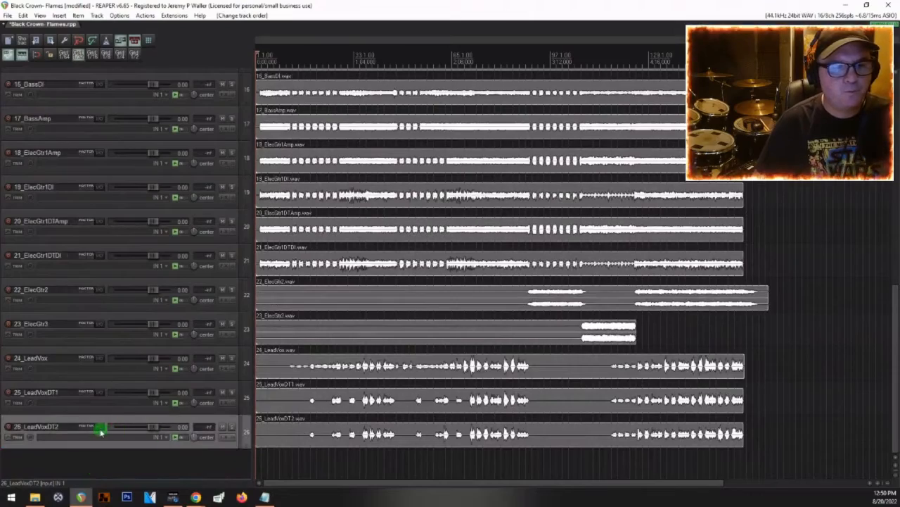
# Step: Insert a new empty track at the start of the track list, above 01_KickInMic1
pyautogui.scroll(5, 101, 430)
pyautogui.scroll(5, 100, 427)
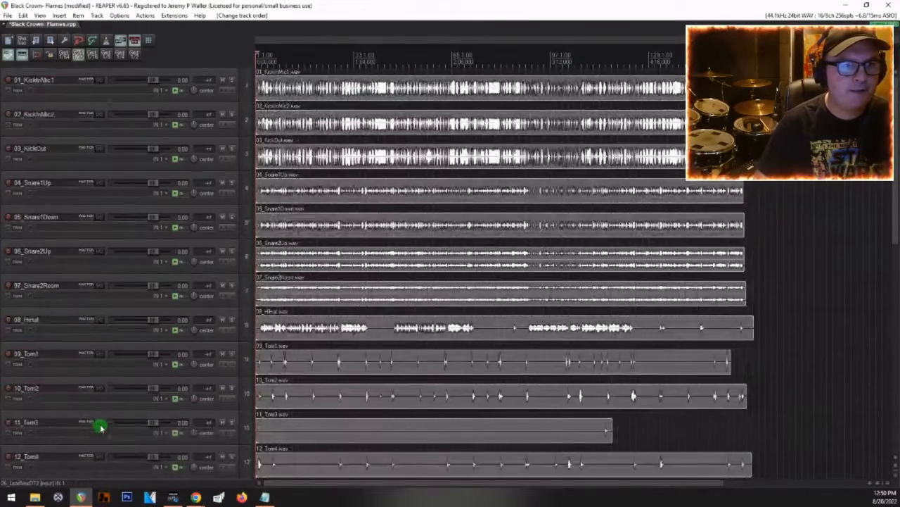
pyautogui.click(52, 73)
pyautogui.rightClick(52, 73)
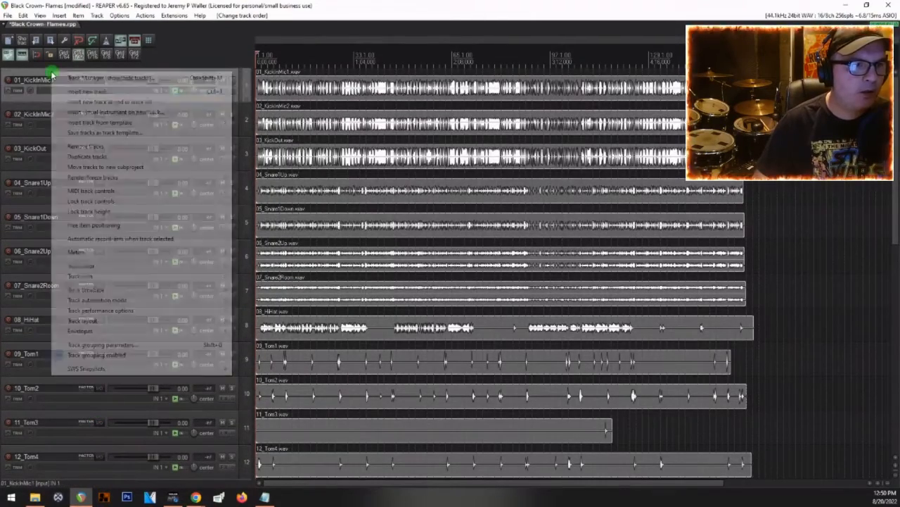
pyautogui.click(97, 91)
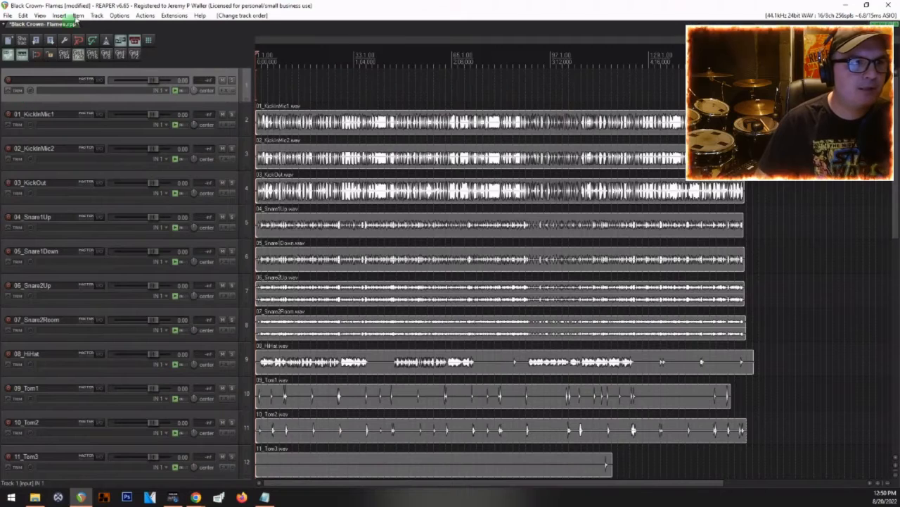
# Step: Import Flames_UnmasteredWAV.wav from the Desktop onto the empty first track as a reference mix
pyautogui.click(59, 15)
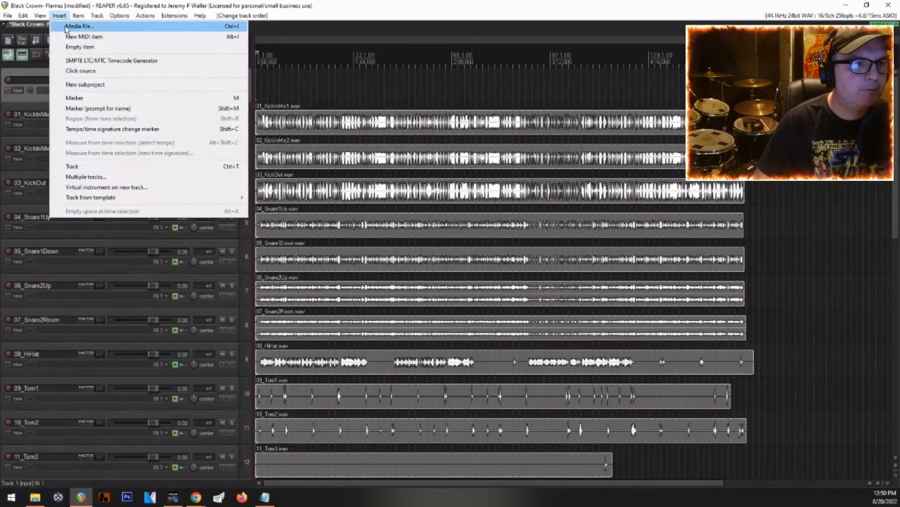
pyautogui.click(67, 27)
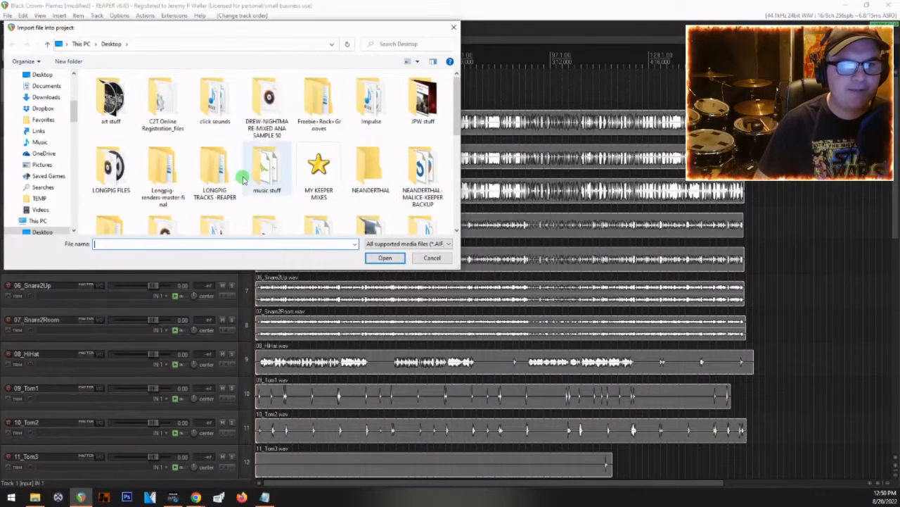
pyautogui.scroll(-3, 243, 179)
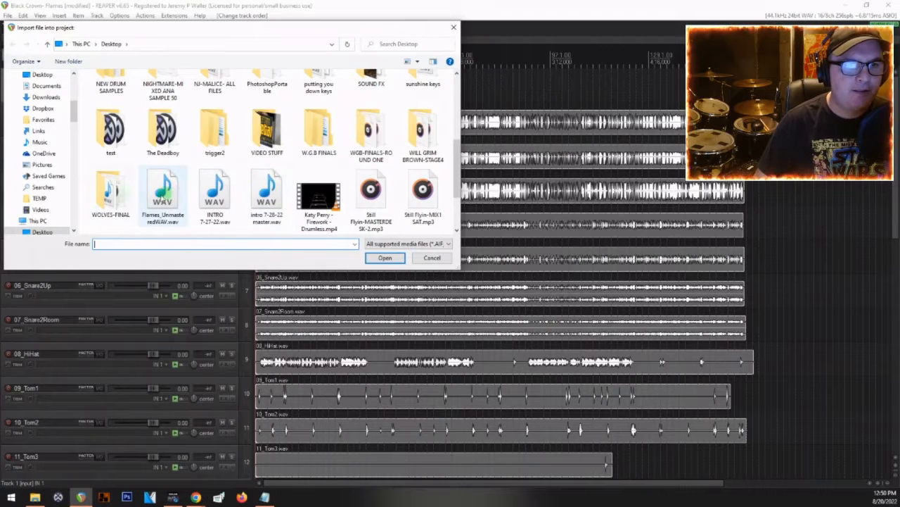
pyautogui.doubleClick(157, 185)
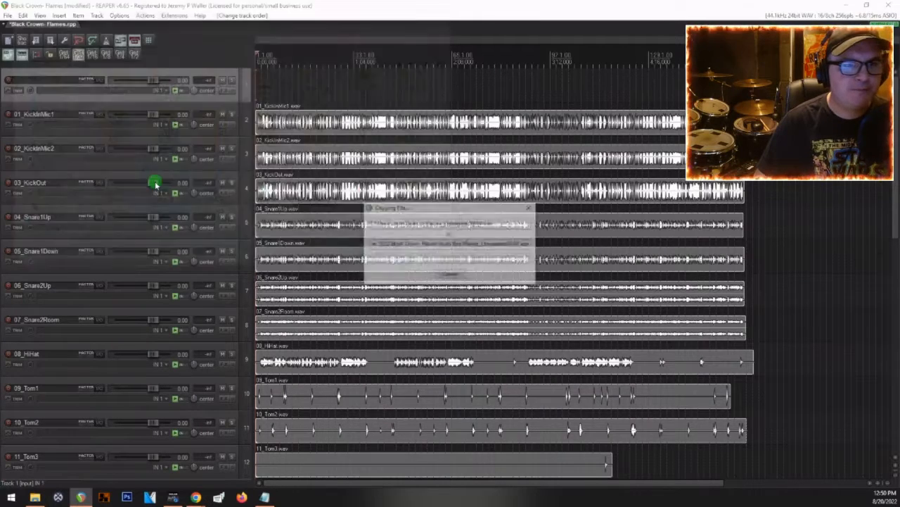
# Step: Solo the Flames_Unmastered reference track, play it from the project start and check its level in the mixer
pyautogui.click(232, 79)
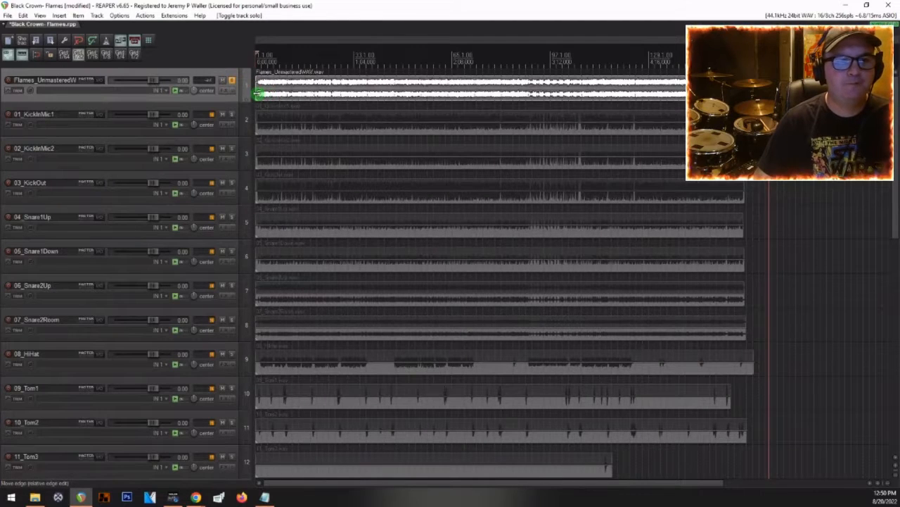
pyautogui.press('w')
pyautogui.press('space')
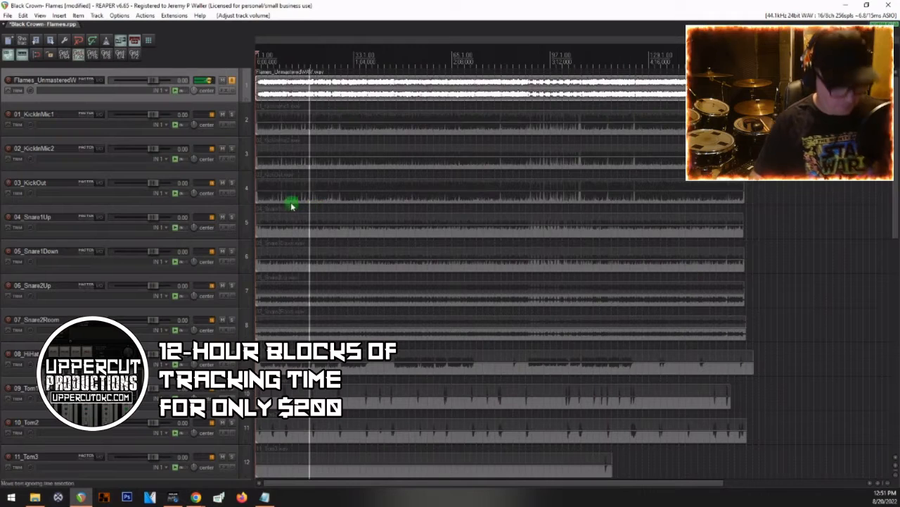
pyautogui.hotkey('ctrl', 'm')
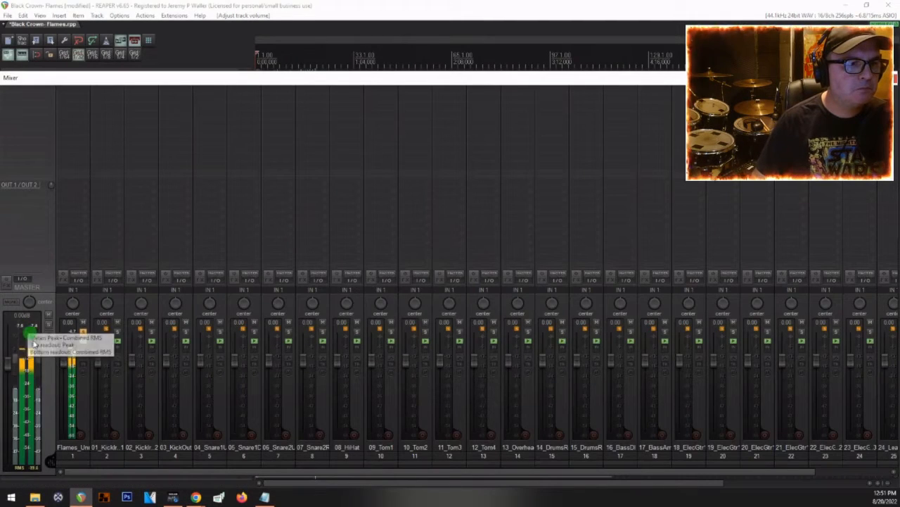
pyautogui.click(294, 222)
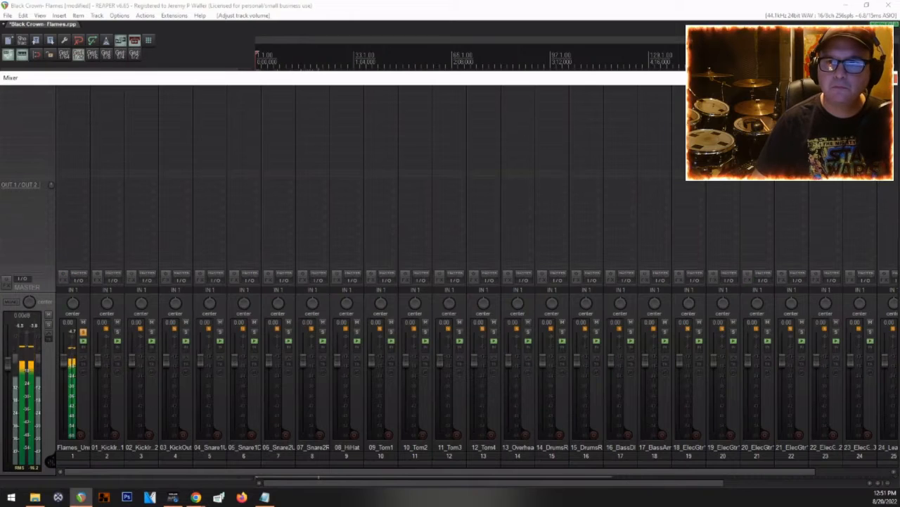
# Step: Check the reference track's peaks in mvMeter2 and its loudness in the JS Loudness Meter of the monitoring FX chain
pyautogui.click(884, 23)
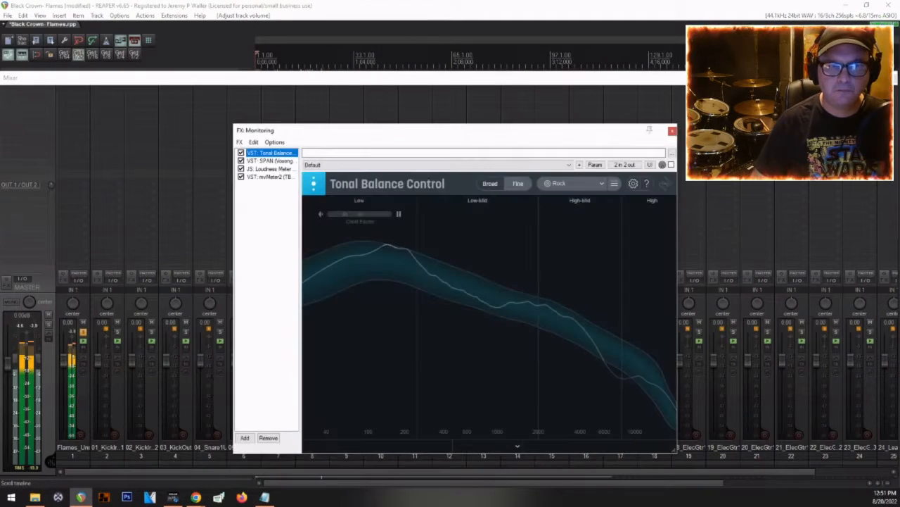
pyautogui.click(276, 177)
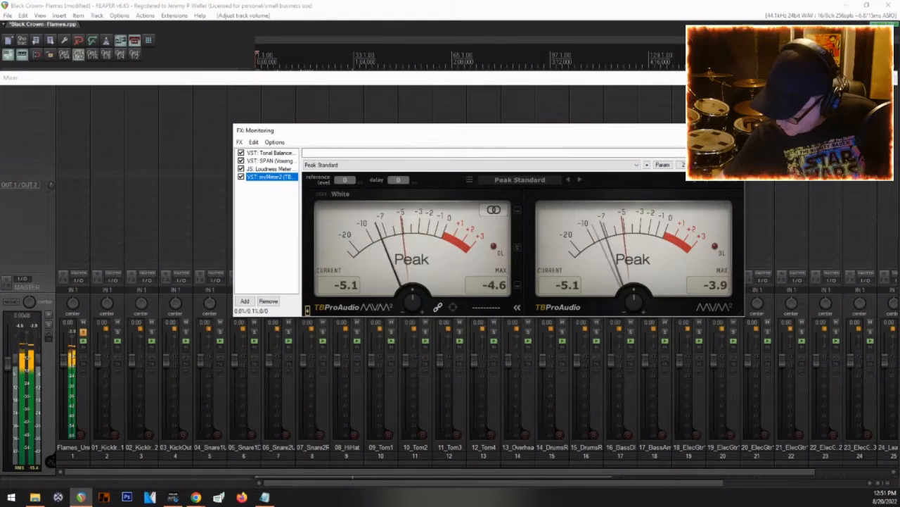
pyautogui.press('space')
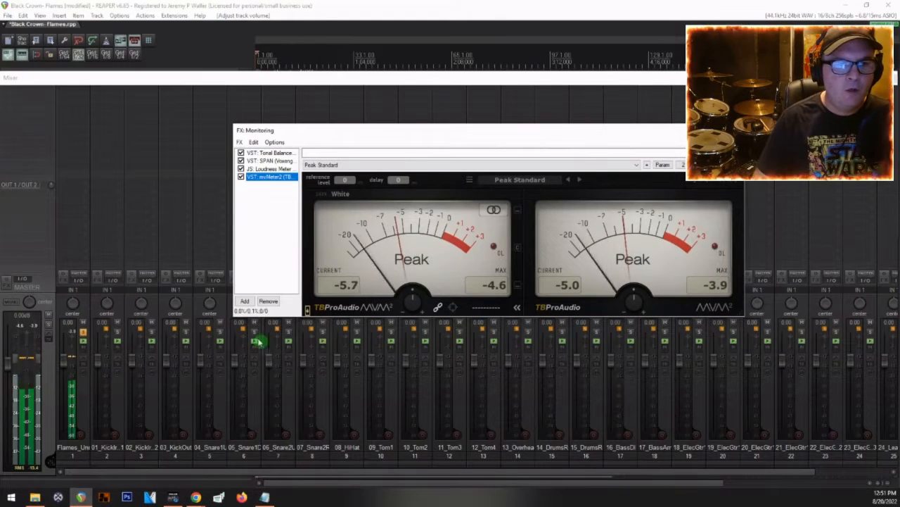
pyautogui.moveTo(363, 130); pyautogui.dragTo(278, 124)
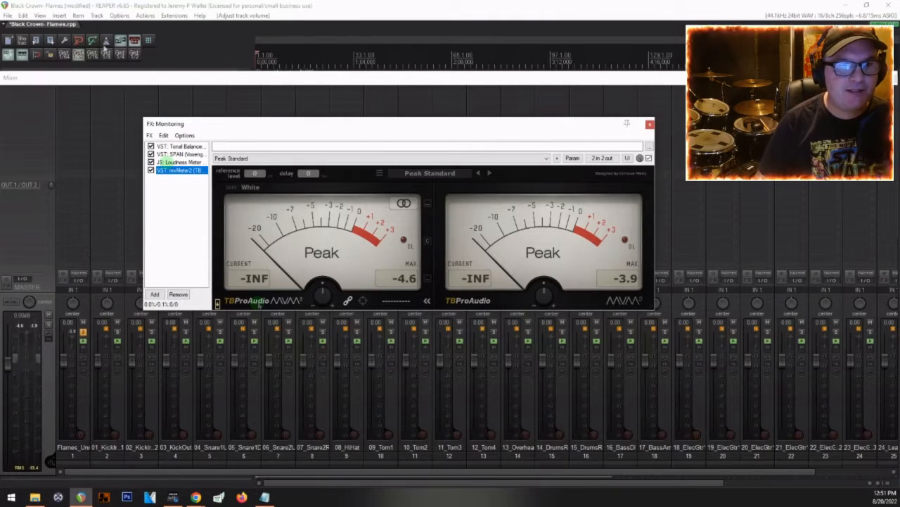
pyautogui.press('space')
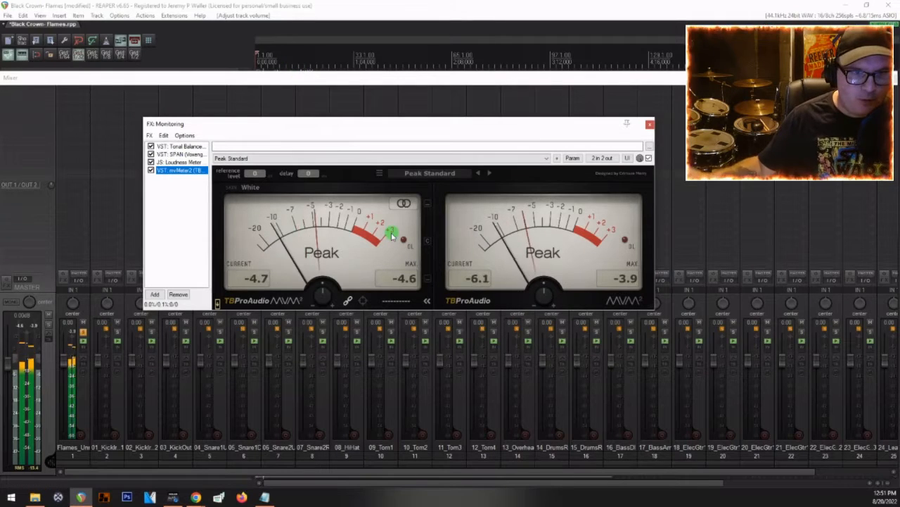
pyautogui.press('space')
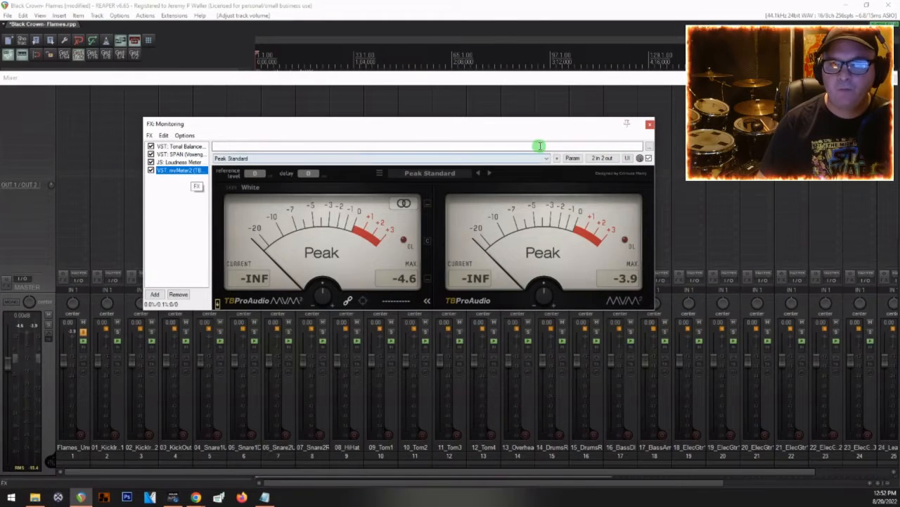
pyautogui.click(179, 162)
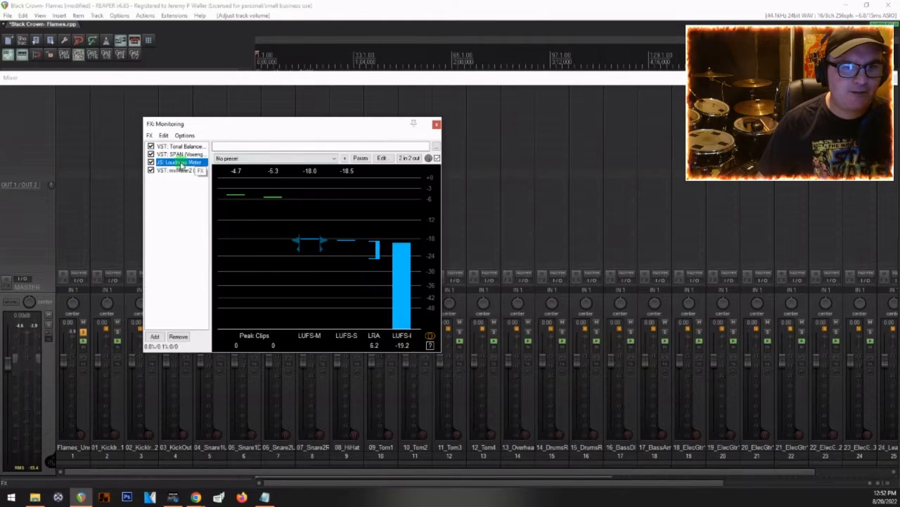
pyautogui.click(437, 125)
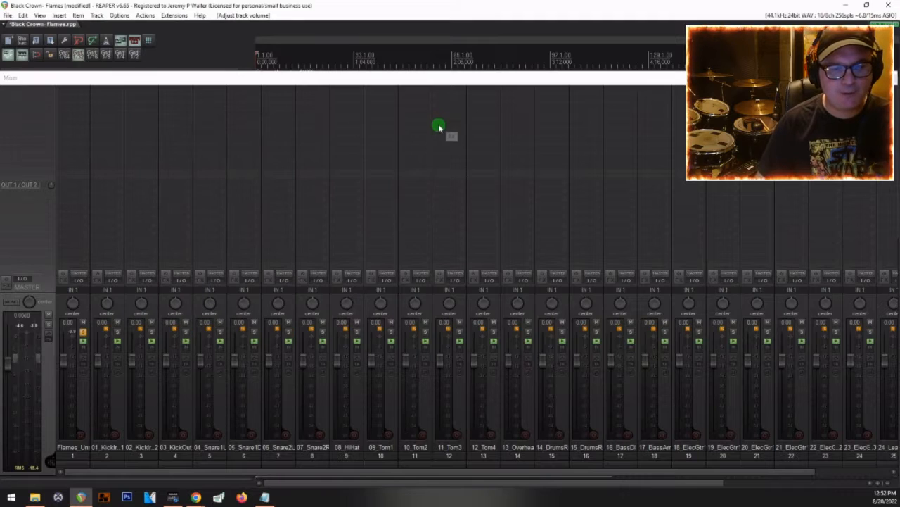
pyautogui.moveTo(368, 77); pyautogui.dragTo(366, 73)
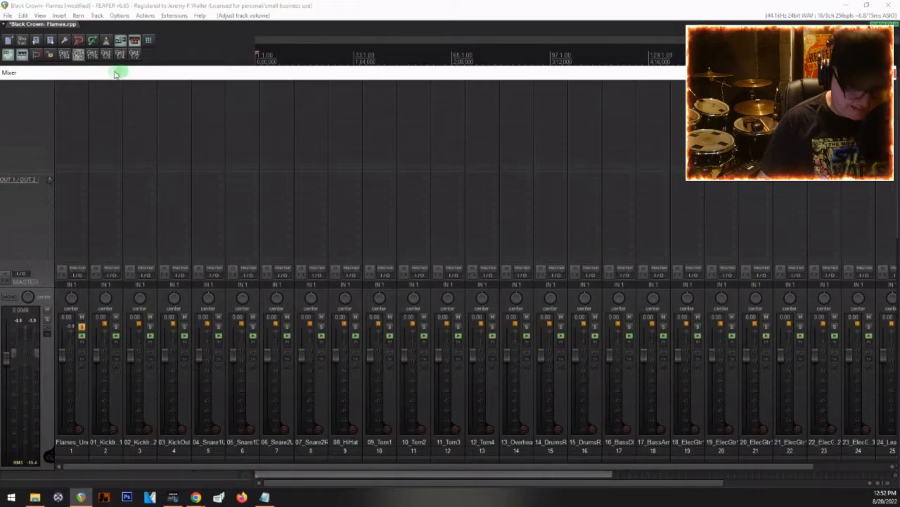
pyautogui.hotkey('ctrl', 'm')
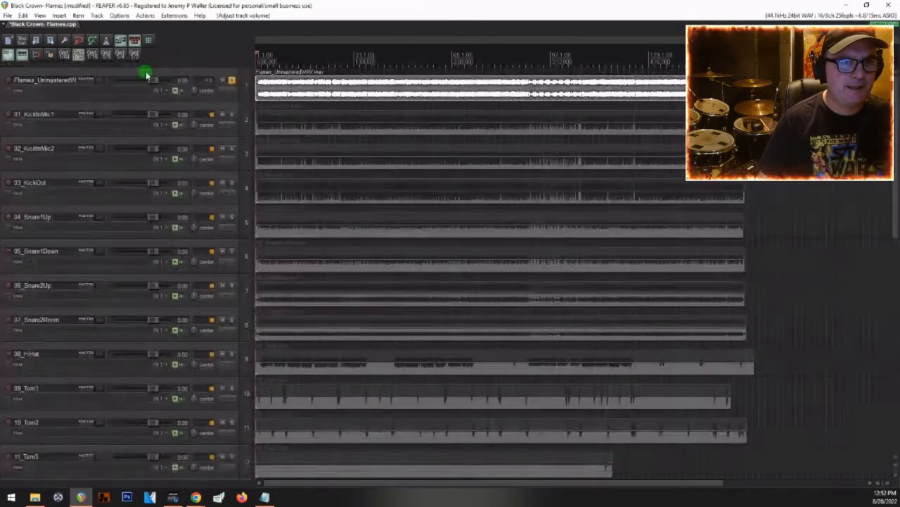
pyautogui.hotkey('ctrl', 'm')
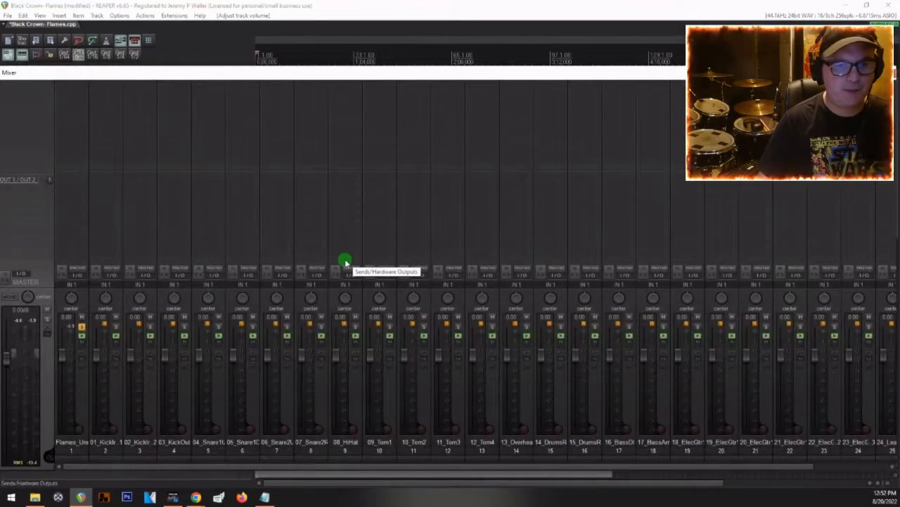
pyautogui.hotkey('ctrl', 'm')
pyautogui.hotkey('ctrl', 'm')
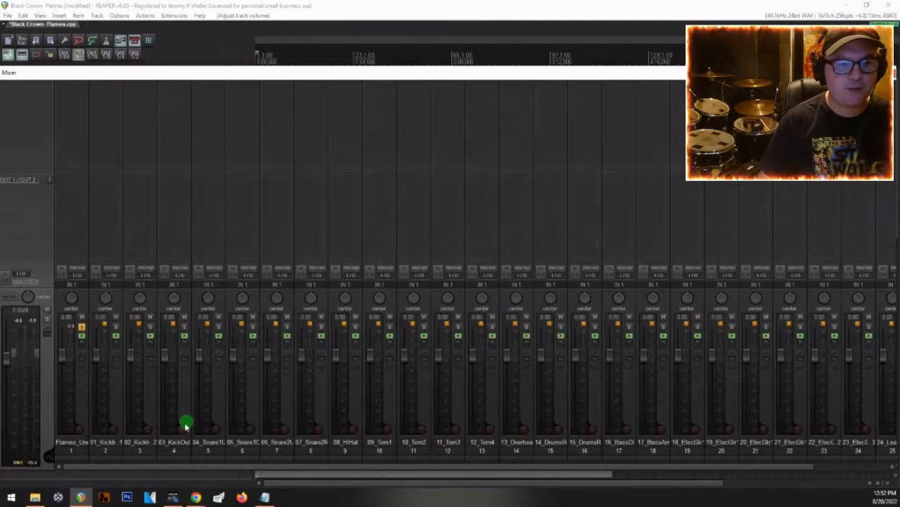
pyautogui.hscroll(1, 185, 423)
pyautogui.hscroll(-3, 185, 423)
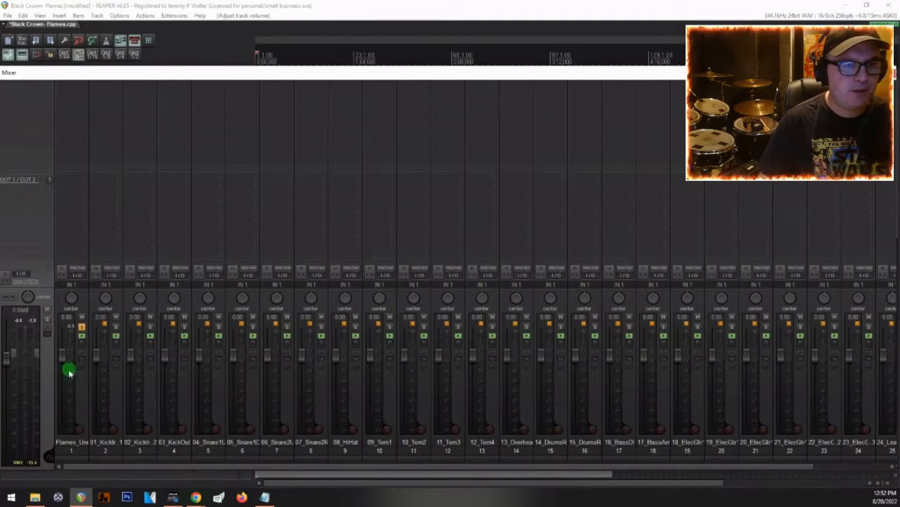
# Step: Select the Flames_Unmastered reference track, play it again and look over the whole track arrangement
pyautogui.click(83, 410)
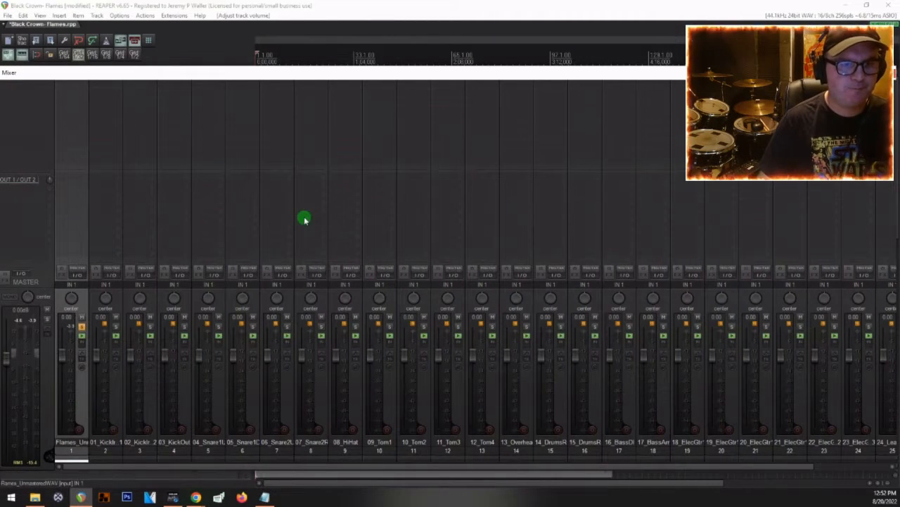
pyautogui.press('space')
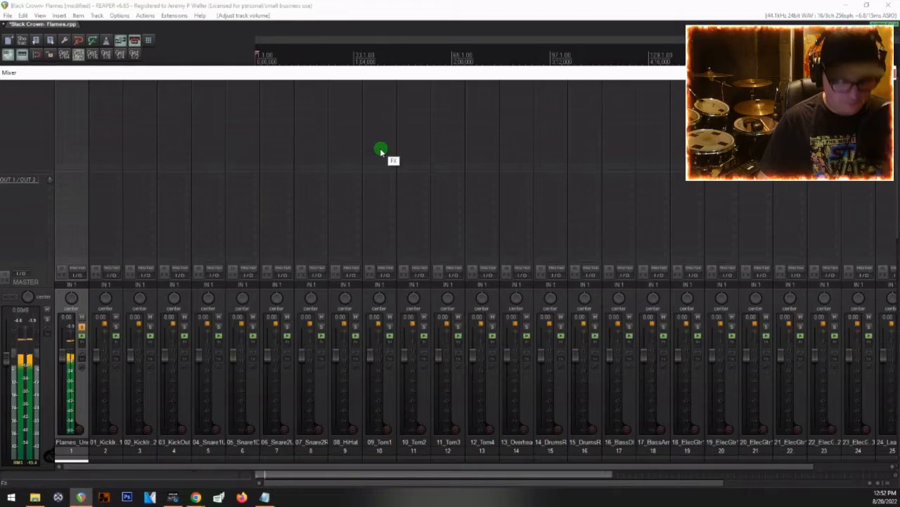
pyautogui.hotkey('ctrl', 'm')
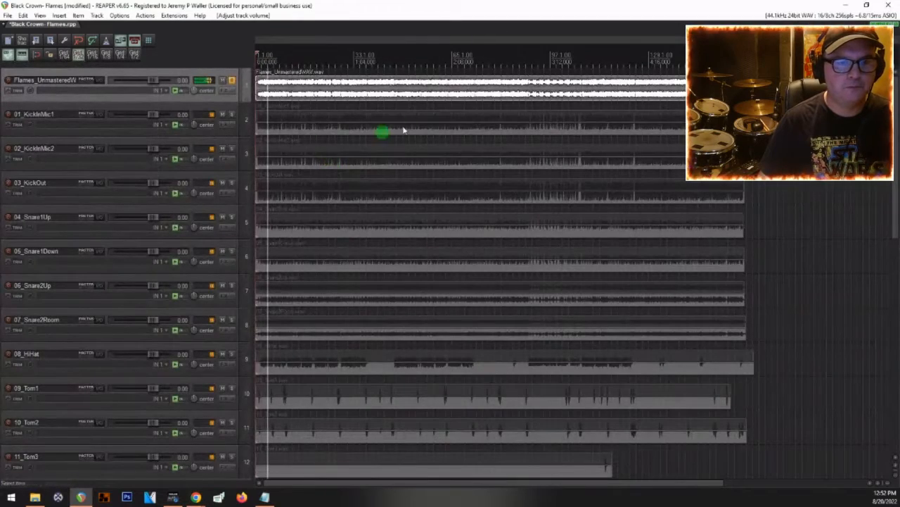
pyautogui.scroll(-5, 396, 139)
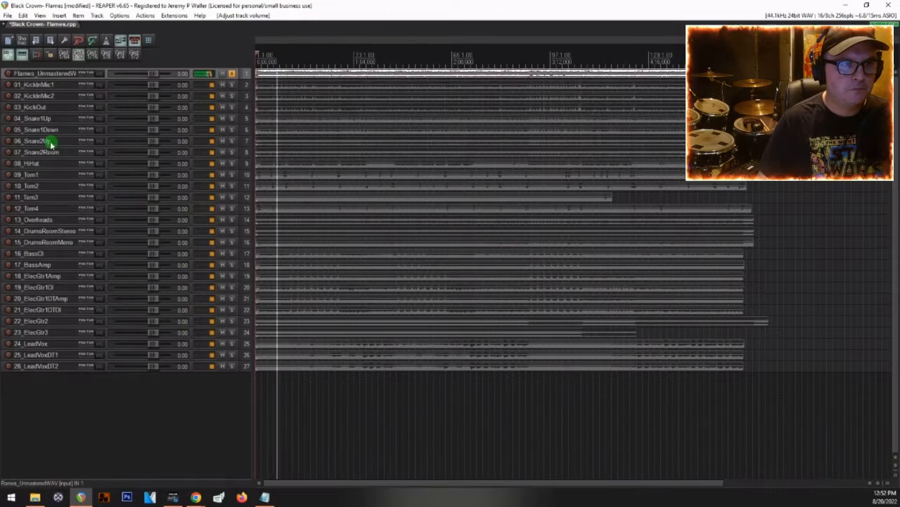
pyautogui.scroll(5, 50, 142)
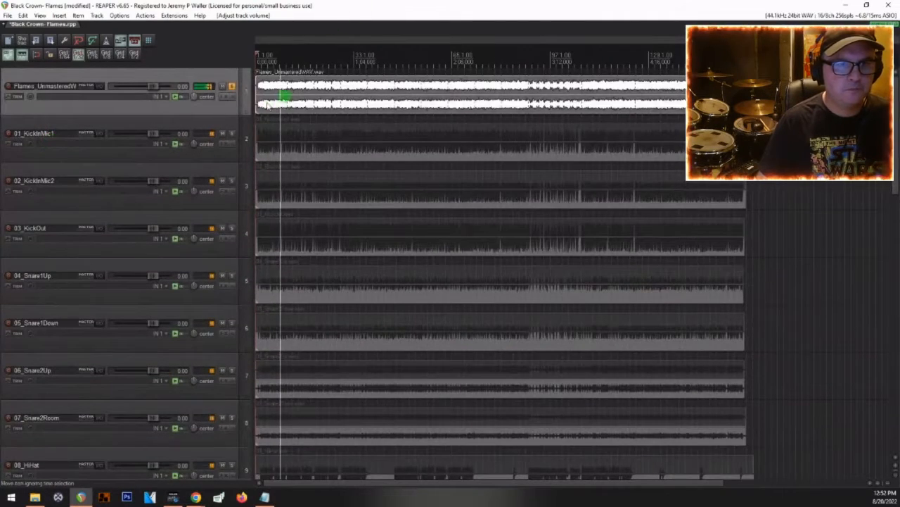
pyautogui.scroll(2, 266, 103)
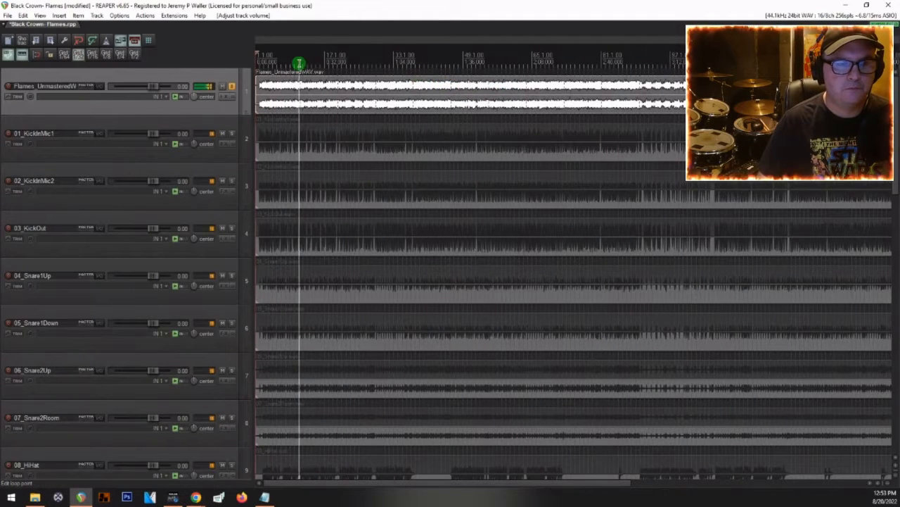
# Step: Unsolo and mute the Flames_Unmastered reference track, and pull its volume all the way down to -inf
pyautogui.click(233, 86)
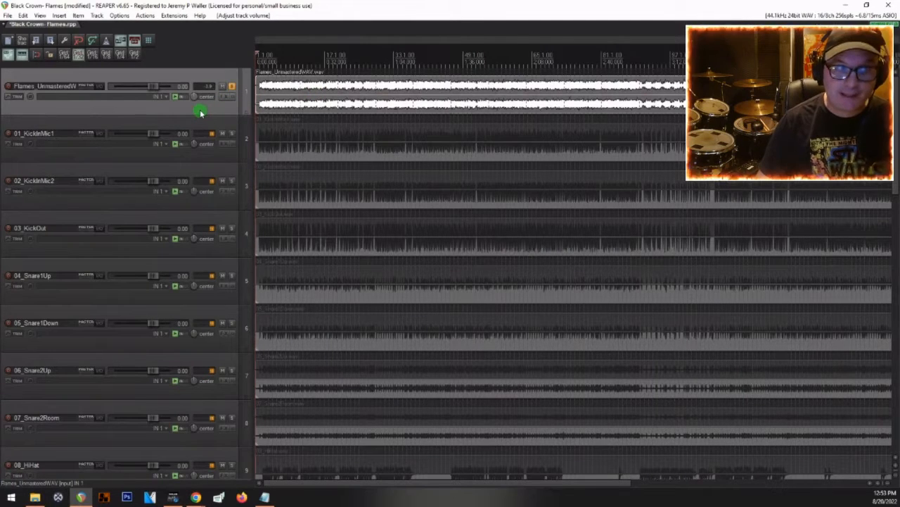
pyautogui.click(232, 87)
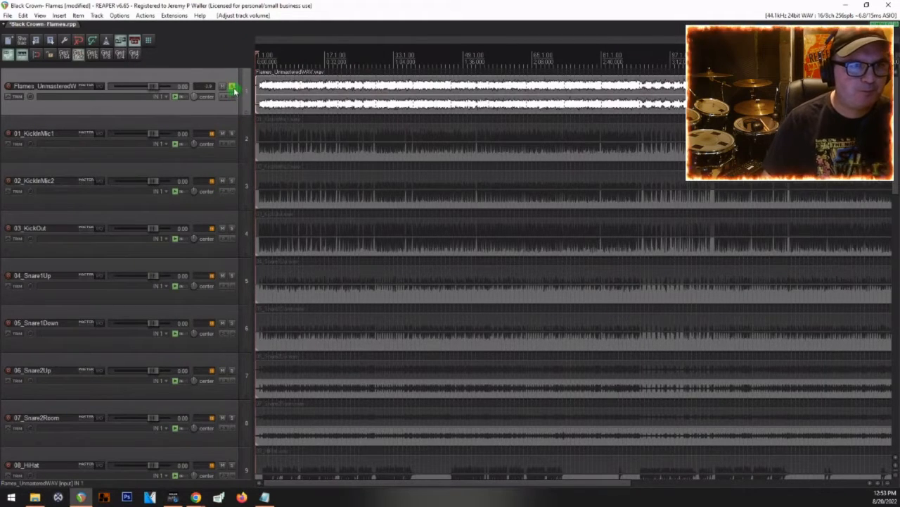
pyautogui.click(232, 87)
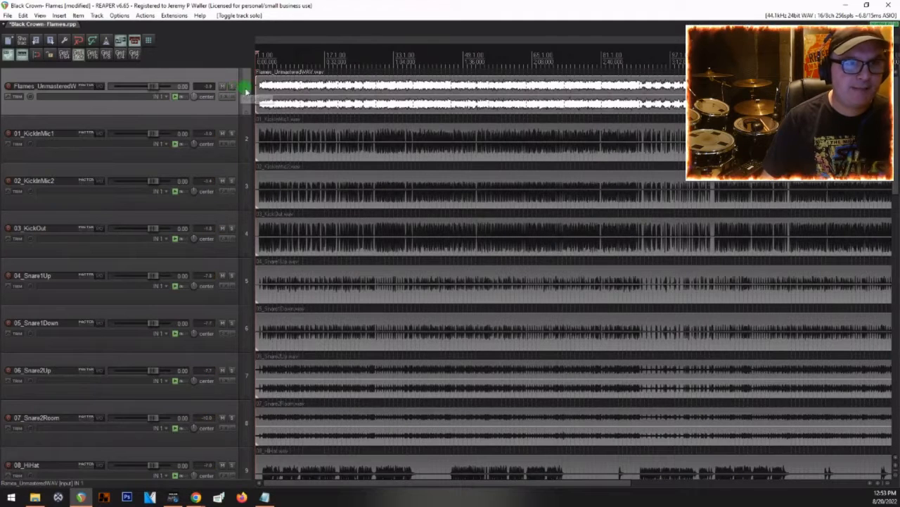
pyautogui.click(222, 86)
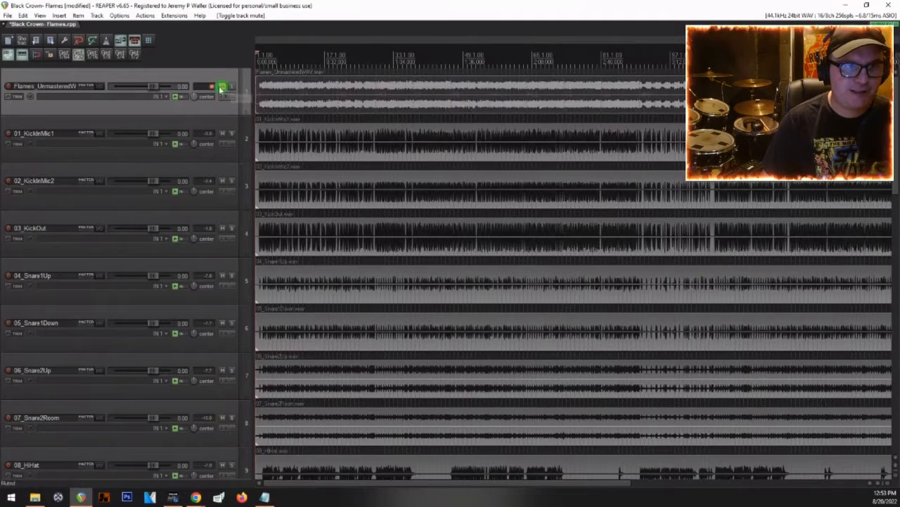
pyautogui.moveTo(121, 89); pyautogui.dragTo(90, 80)
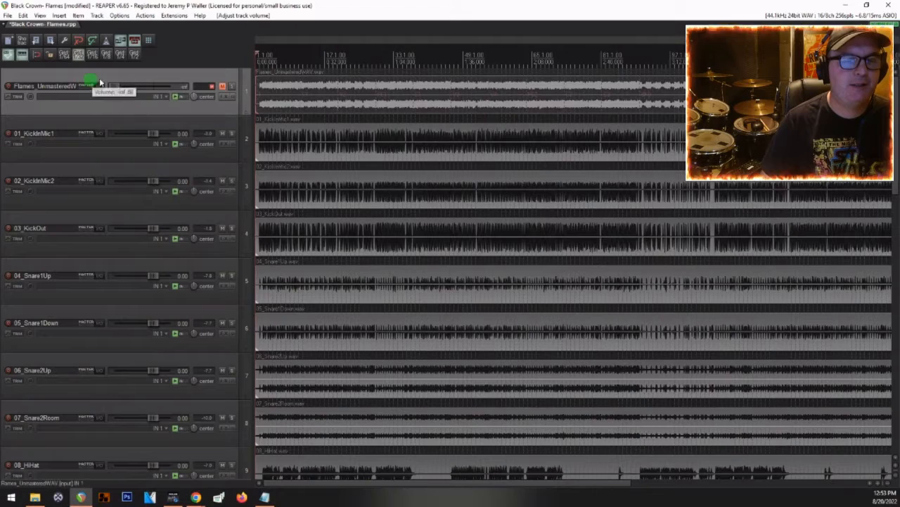
# Step: Lower tracks 01_KickInMic1 through 26_LeadVoxDT2 together to about -9 dB and play the session to check the master level
pyautogui.click(124, 131)
pyautogui.scroll(-10, 125, 211)
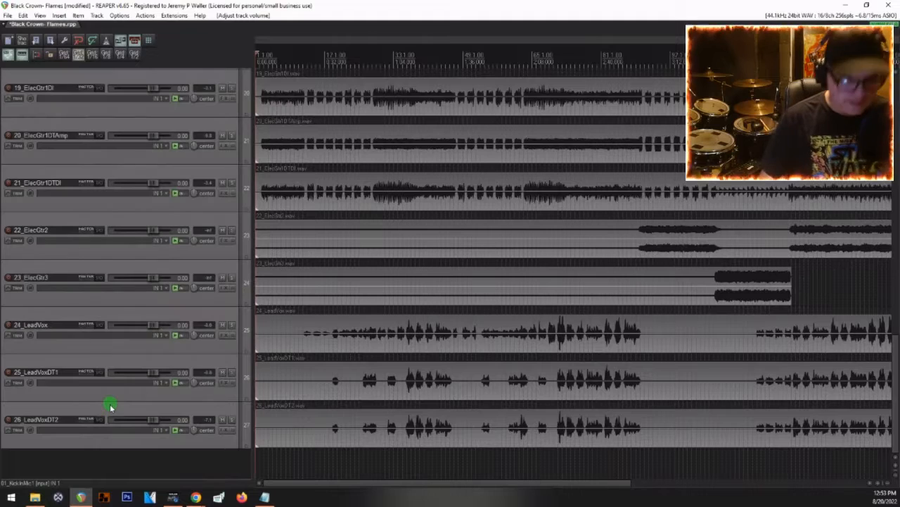
pyautogui.hotkey('ctrl', 'm')
pyautogui.moveTo(94, 352); pyautogui.dragTo(96, 376)
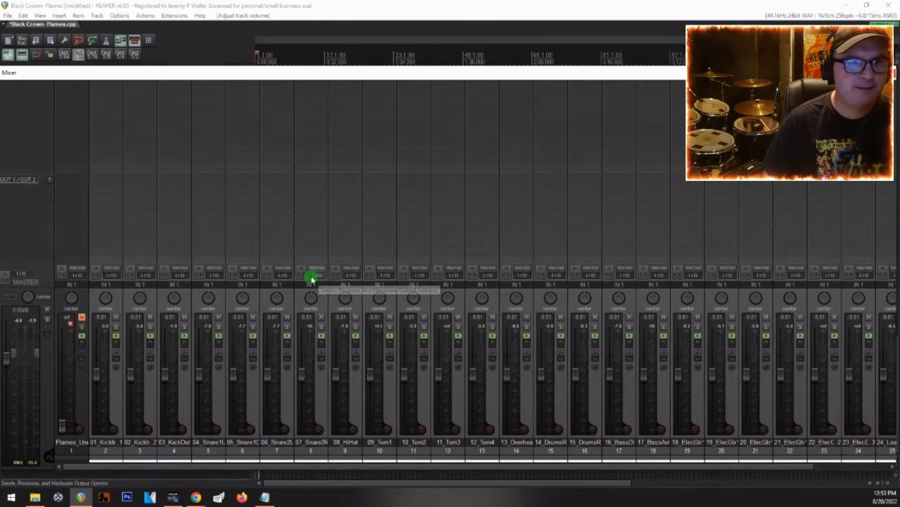
pyautogui.press('space')
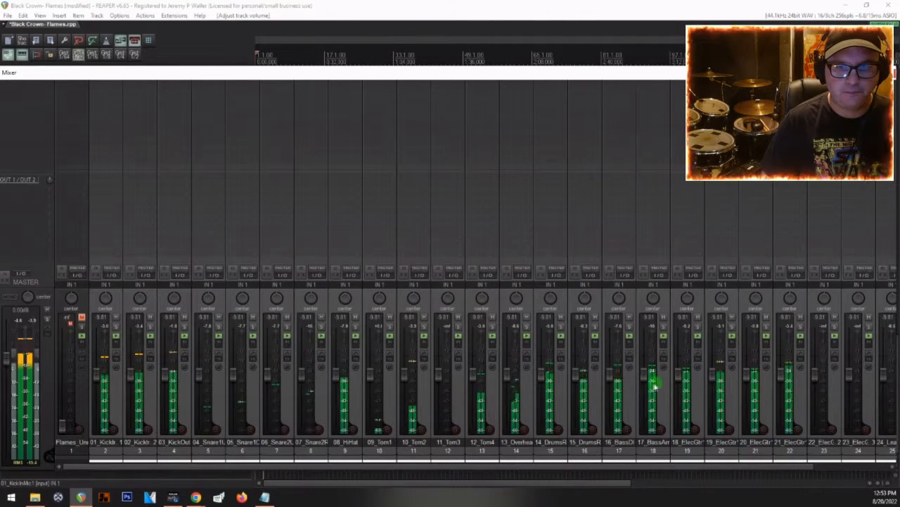
# Step: Stop playback and move the 20_ElecGtr1DTAmp track above 19_ElecGtr1DI, directly below 18_ElecGtr1Amp
pyautogui.hscroll(2, 646, 387)
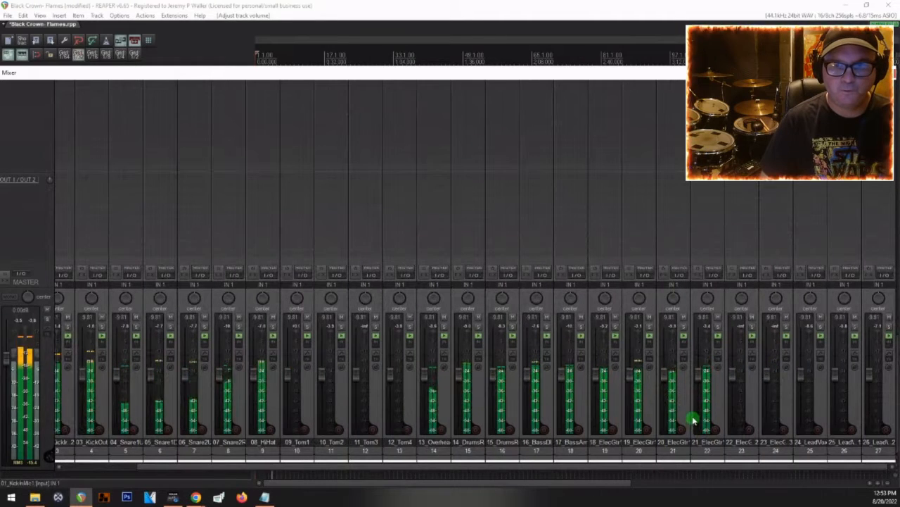
pyautogui.press('space')
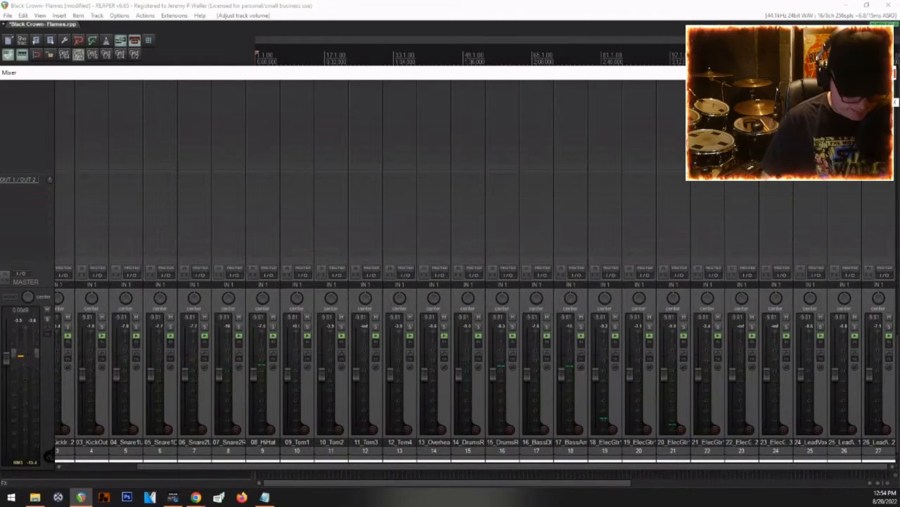
pyautogui.hotkey('ctrl', 'm')
pyautogui.scroll(-2, 32, 261)
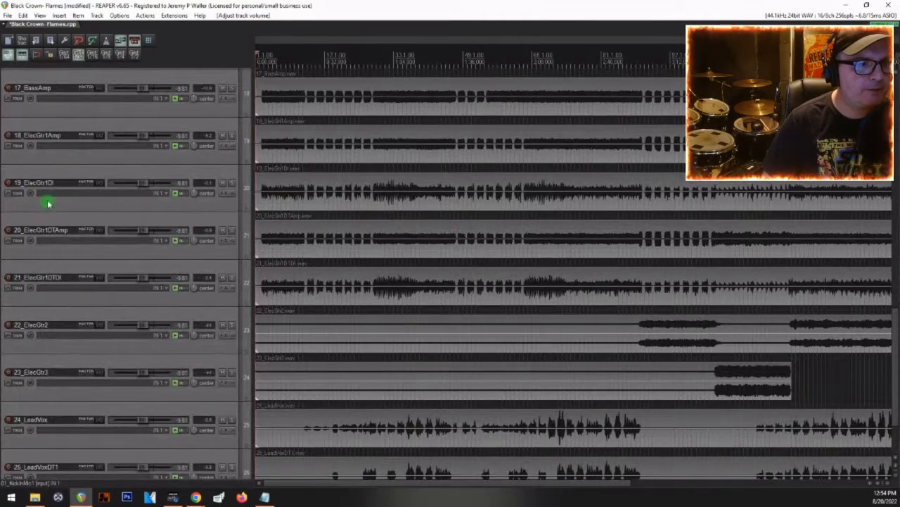
pyautogui.click(48, 204)
pyautogui.scroll(-3, 533, 263)
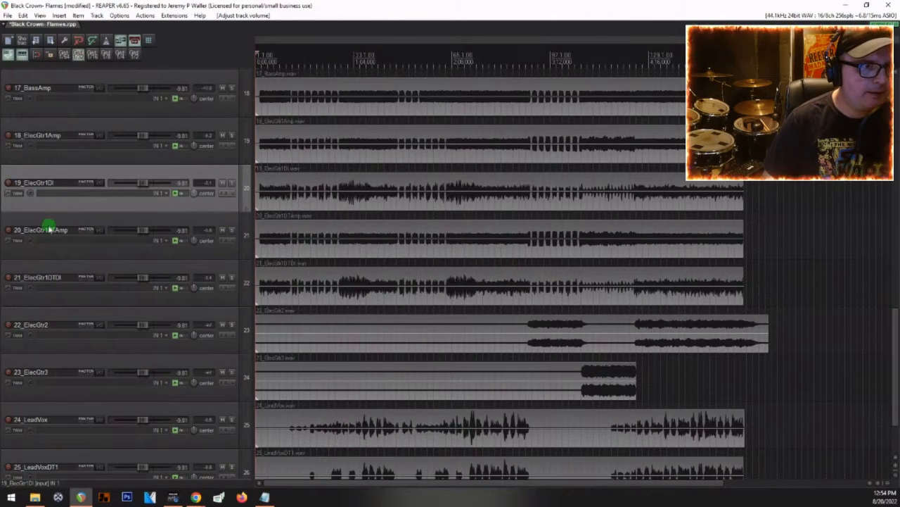
pyautogui.moveTo(51, 221); pyautogui.dragTo(59, 162)
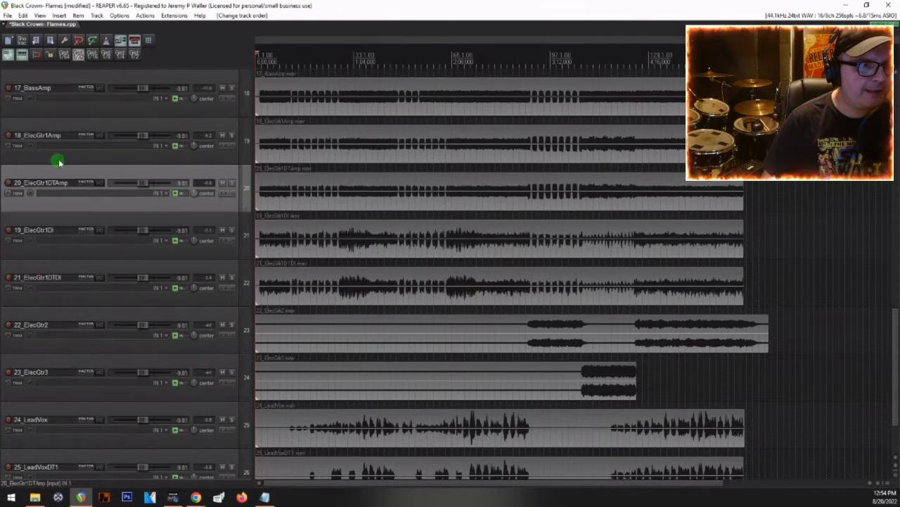
# Step: Solo 18_ElecGtr1Amp and 20_ElecGtr1DTAmp, and pan 18_ElecGtr1Amp 100% left and 20_ElecGtr1DTAmp 100% right
pyautogui.click(232, 183)
pyautogui.click(233, 136)
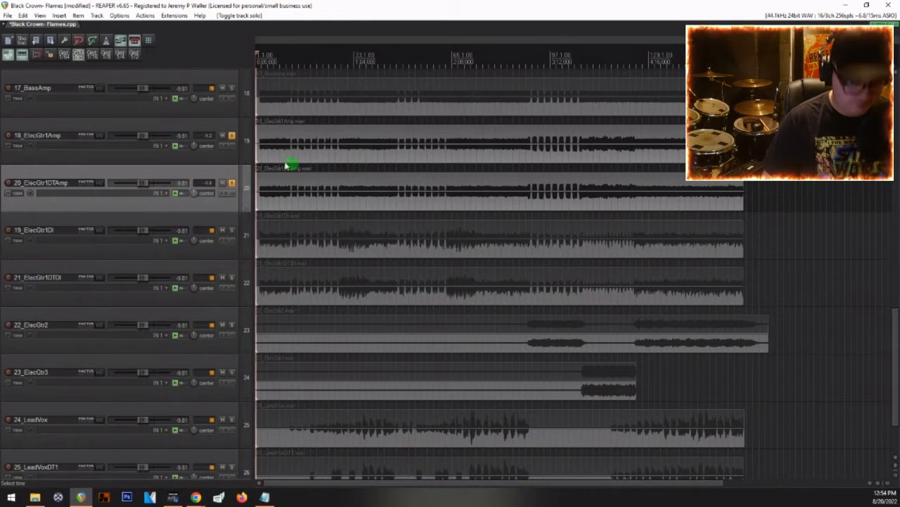
pyautogui.hotkey('ctrl', 'm')
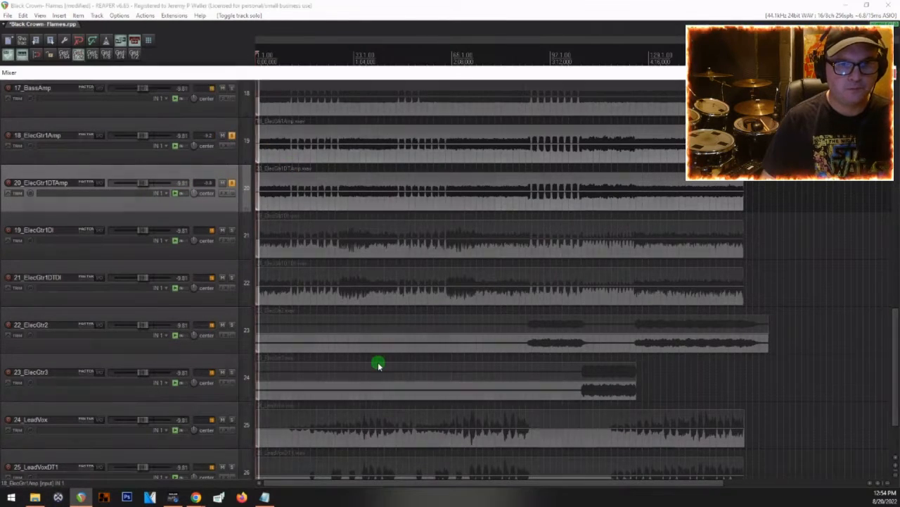
pyautogui.moveTo(690, 300); pyautogui.dragTo(726, 301)
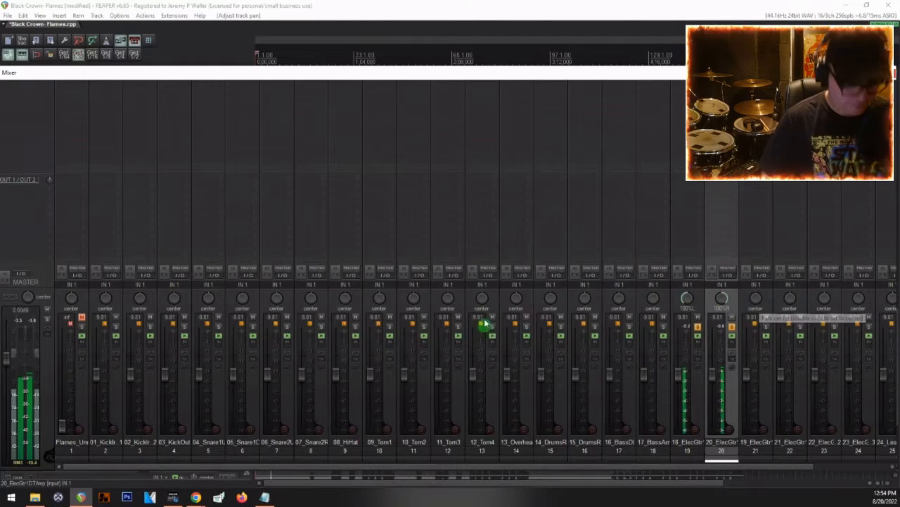
pyautogui.hotkey('ctrl', 'm')
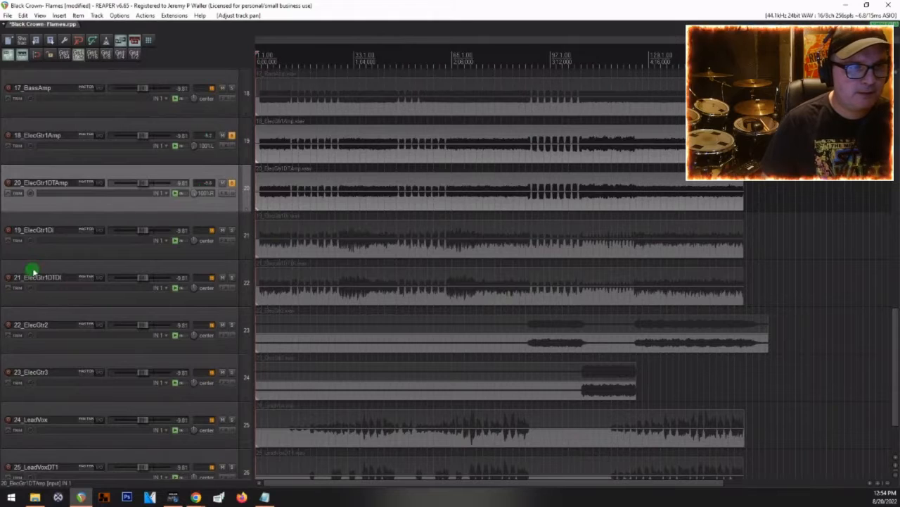
# Step: Select the DI guitar tracks 19 and 21, then place the edit cursor near the start of the 22_ElecGtr2 part
pyautogui.click(81, 230)
pyautogui.keyDown('ctrl'); pyautogui.click(62, 283); pyautogui.keyUp('ctrl')
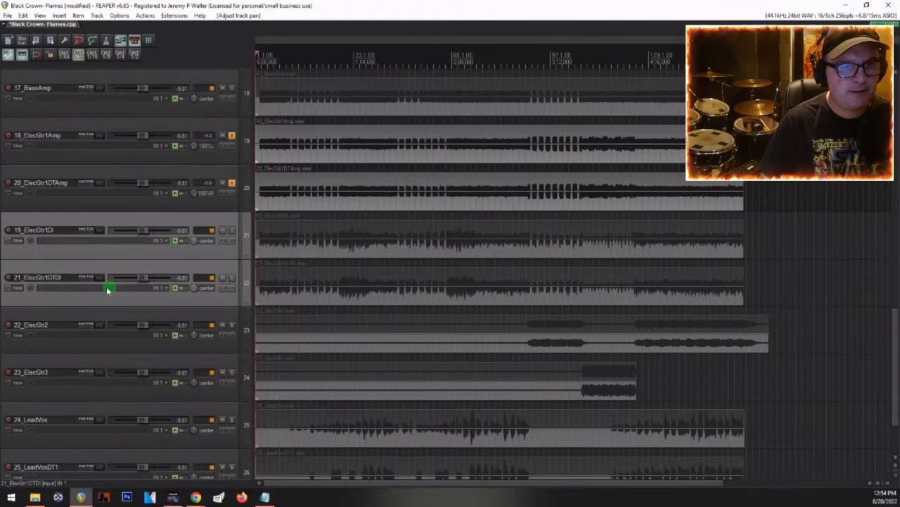
pyautogui.scroll(-3, 84, 306)
pyautogui.scroll(-2, 476, 261)
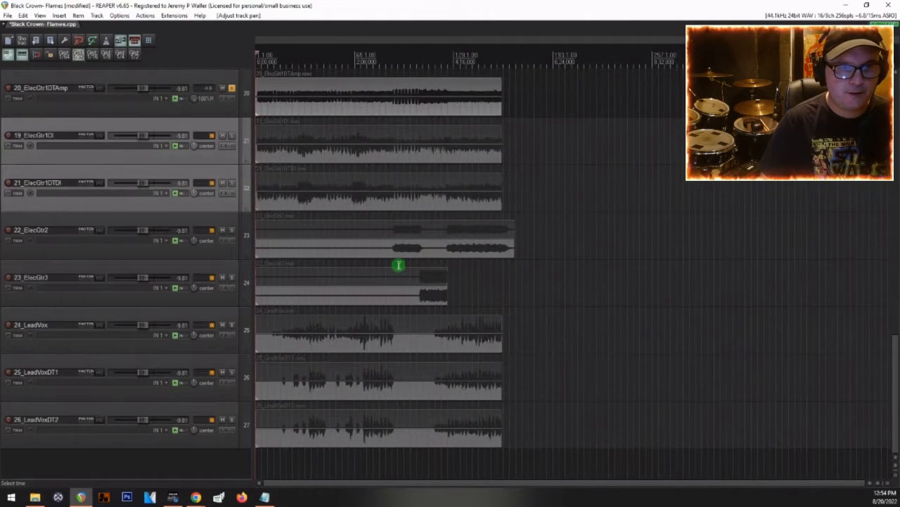
pyautogui.click(398, 267)
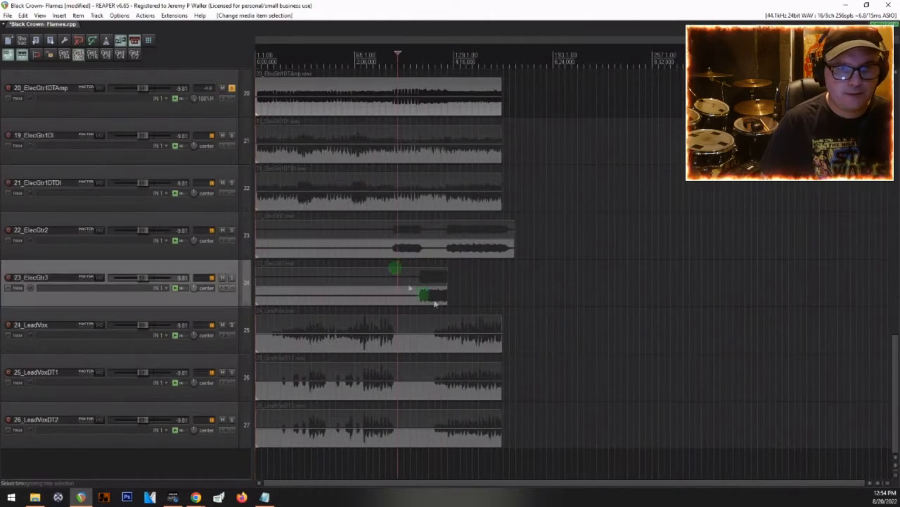
# Step: Color the 24_LeadVox, 25_LeadVoxDT1 and 26_LeadVoxDT2 tracks bright green
pyautogui.click(75, 414)
pyautogui.click(81, 323)
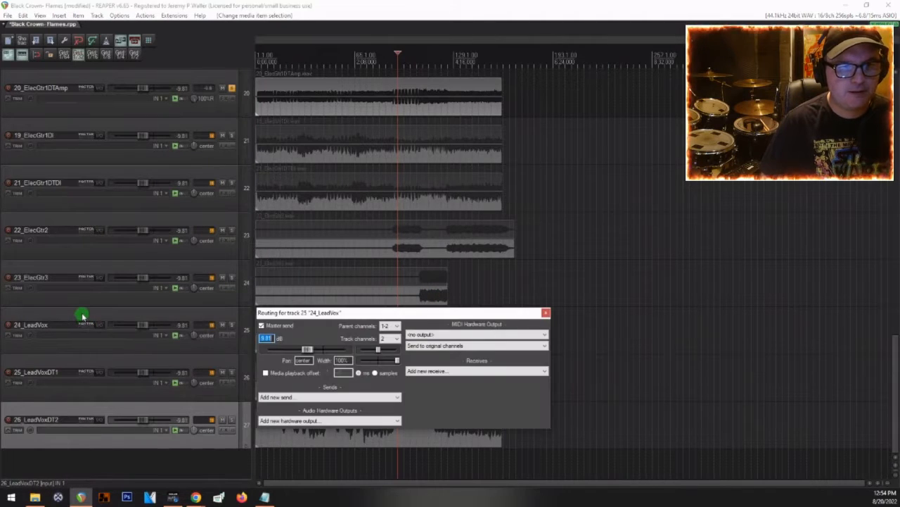
pyautogui.keyDown('shift'); pyautogui.click(83, 315); pyautogui.keyUp('shift')
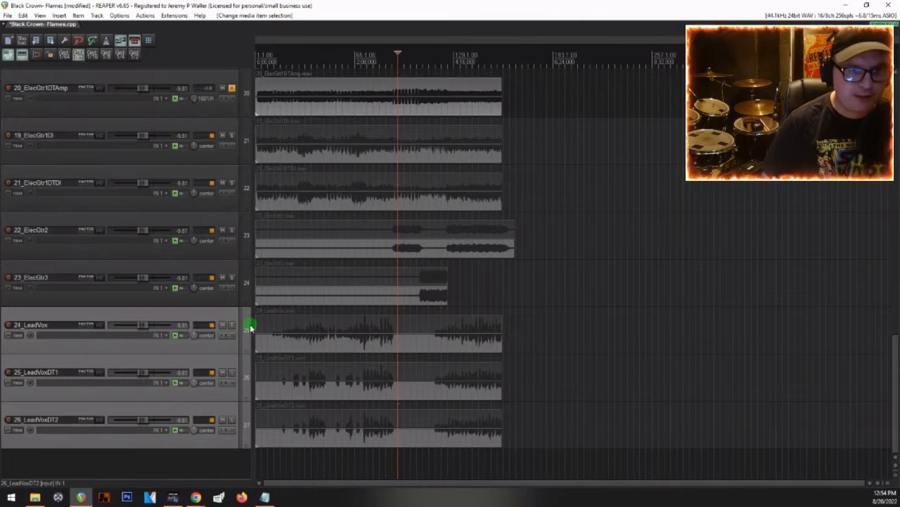
pyautogui.click(249, 327)
pyautogui.click(307, 86)
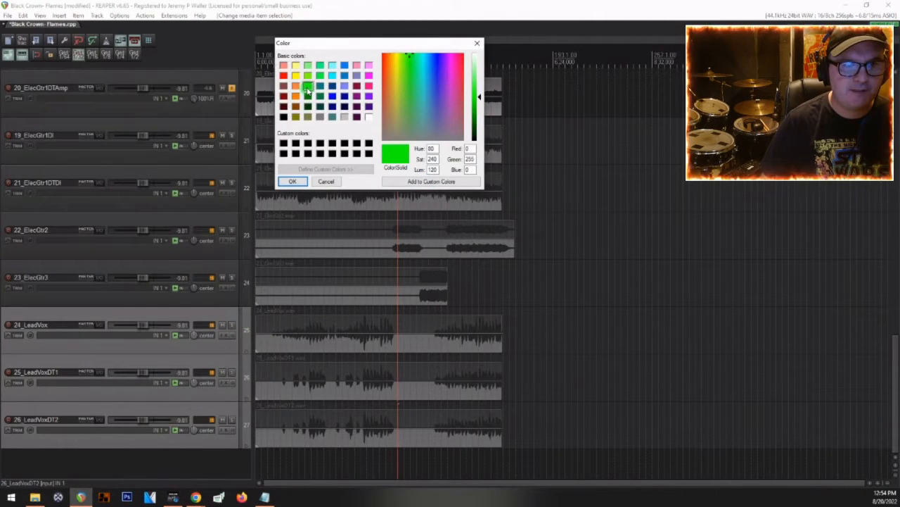
pyautogui.click(291, 181)
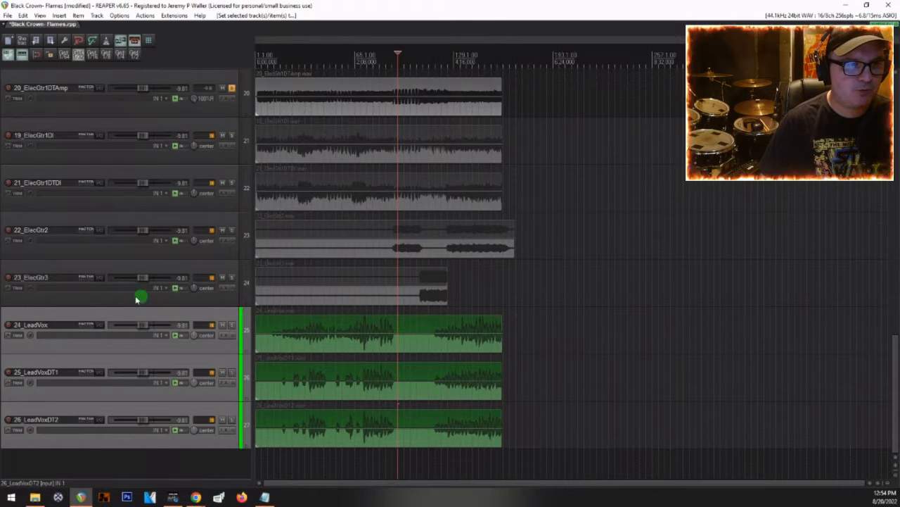
# Step: Color the 22_ElecGtr2 and 23_ElecGtr3 tracks light red from the basic colors
pyautogui.click(68, 302)
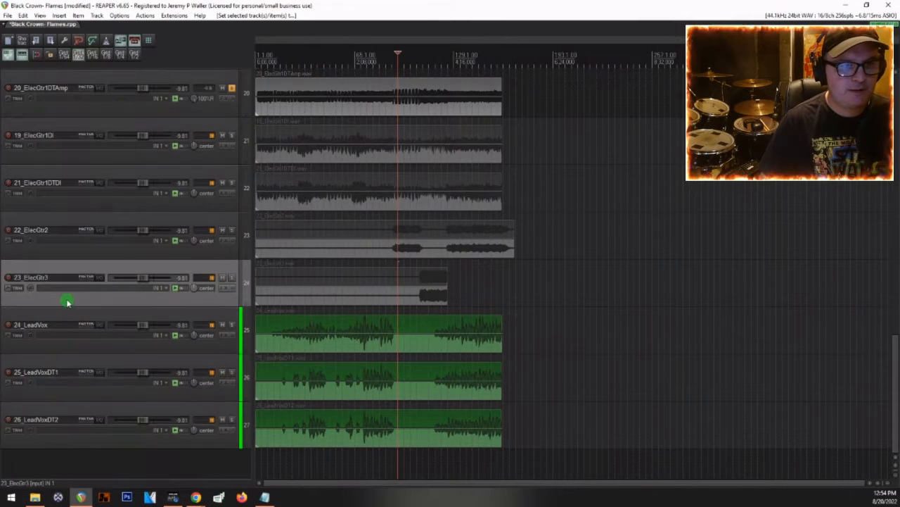
pyautogui.keyDown('ctrl'); pyautogui.click(81, 220); pyautogui.keyUp('ctrl')
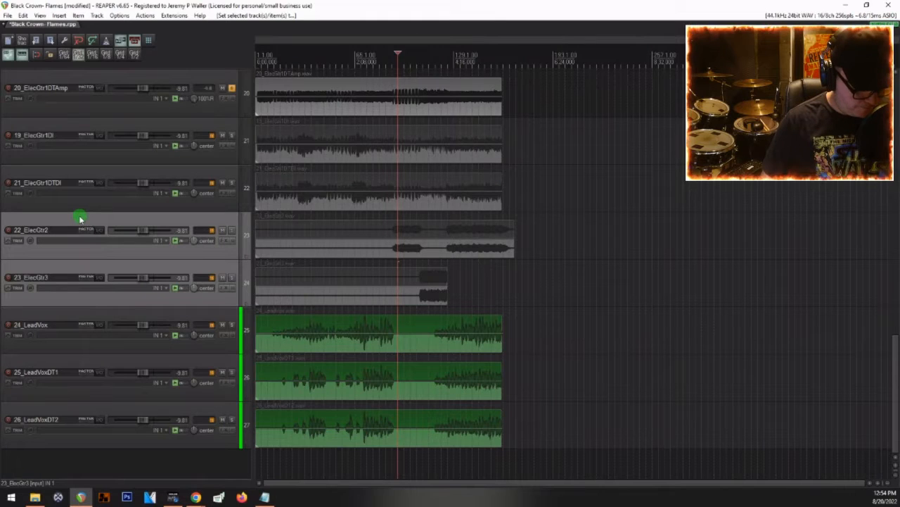
pyautogui.hotkey('shift', 'c')
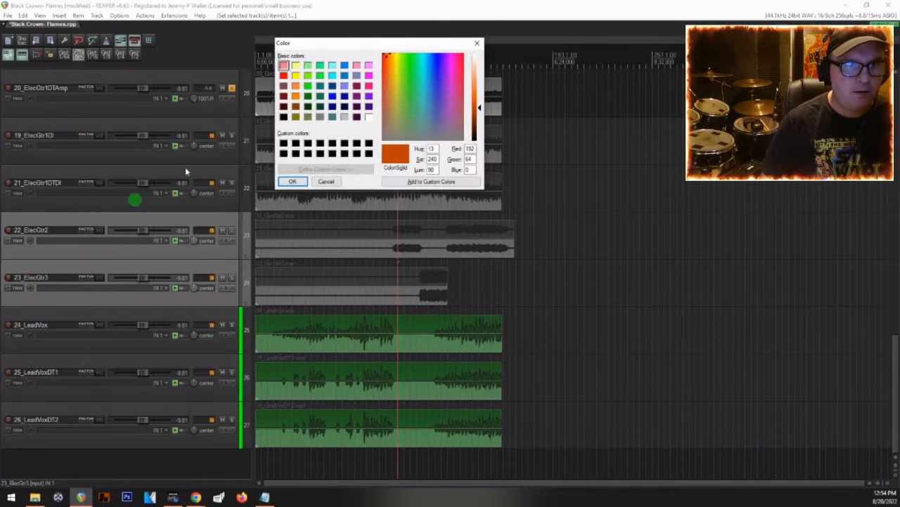
pyautogui.click(284, 67)
pyautogui.click(292, 181)
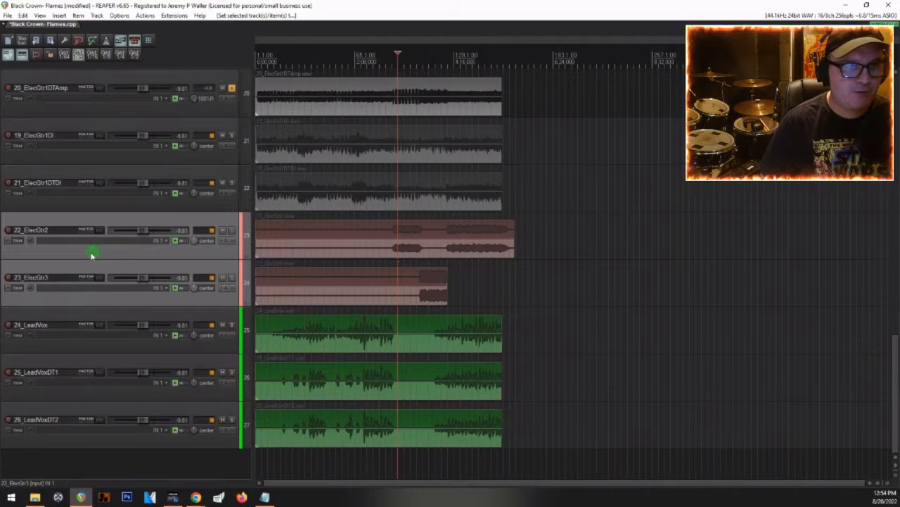
# Step: Color the four ElecGtr1 amp and DI tracks, 18_ElecGtr1Amp through 21_ElecGtr1DTDI, bright red
pyautogui.scroll(3, 78, 253)
pyautogui.click(68, 320)
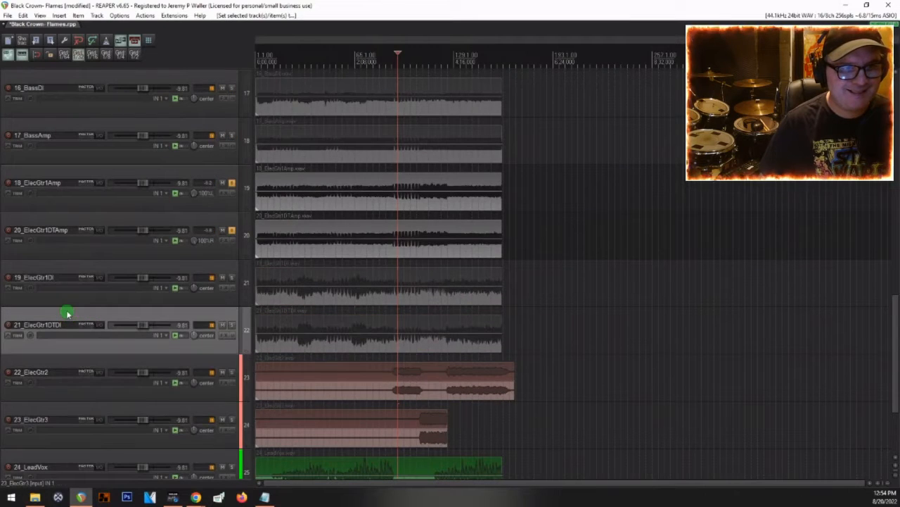
pyautogui.keyDown('shift'); pyautogui.click(60, 171); pyautogui.keyUp('shift')
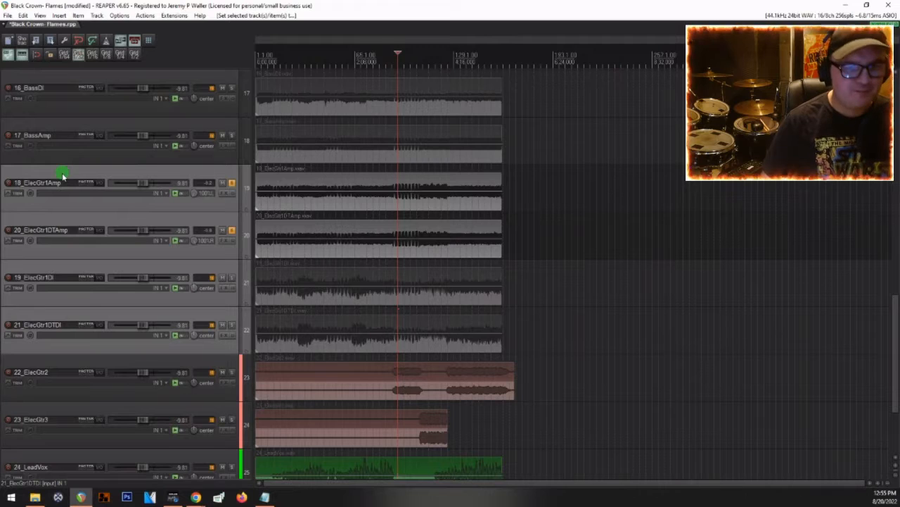
pyautogui.hotkey('ctrl', 'shift', 'c')
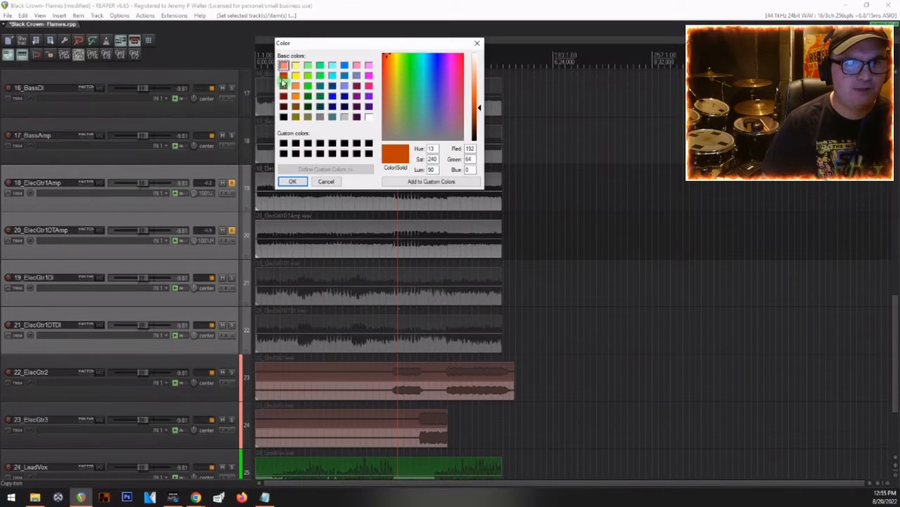
pyautogui.click(284, 75)
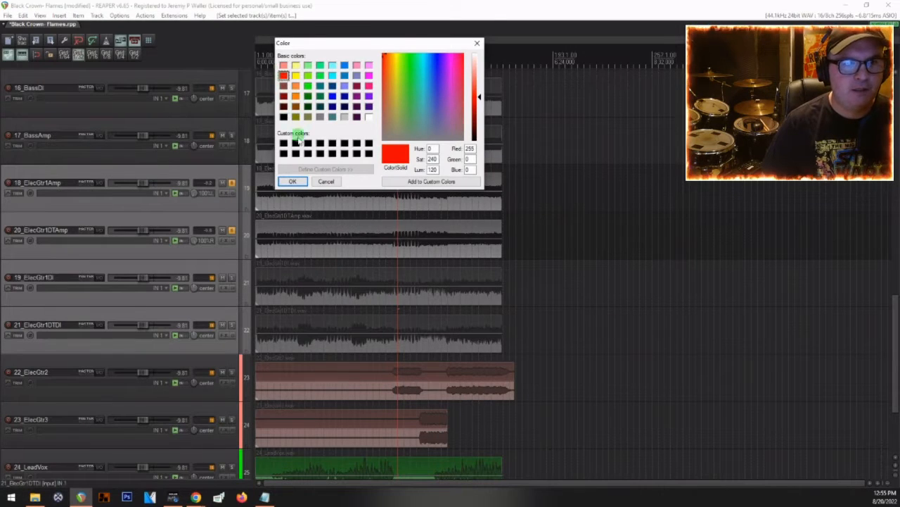
pyautogui.click(292, 182)
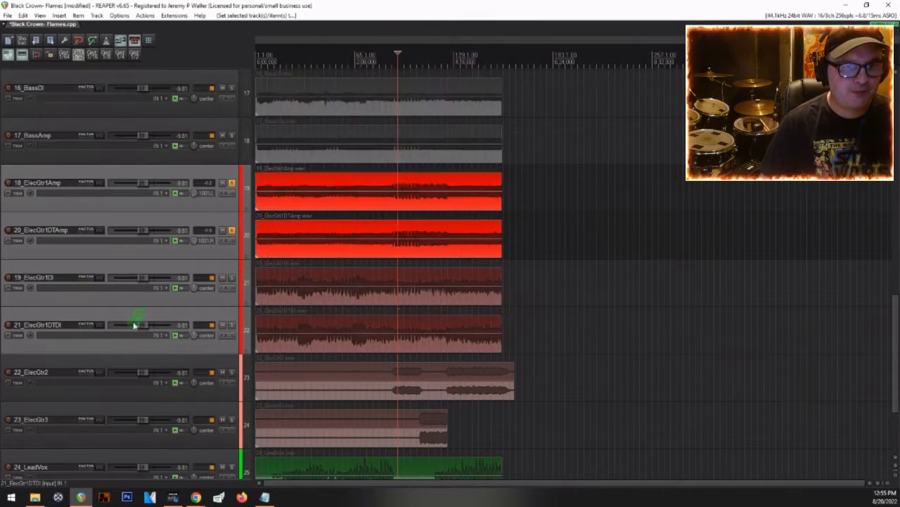
# Step: Clear the solo state of all tracks
pyautogui.click(226, 189)
pyautogui.click(232, 232)
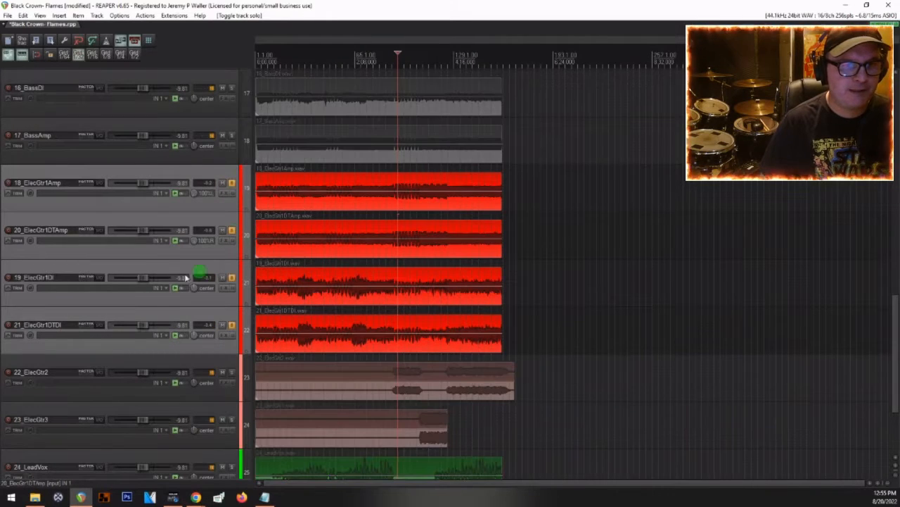
pyautogui.rightClick(235, 283)
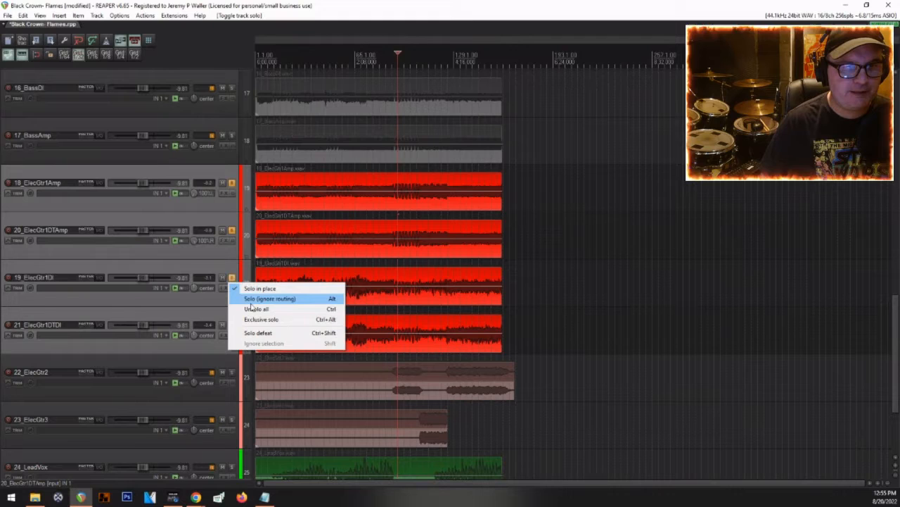
pyautogui.click(250, 307)
# Step: Mute only the DI guitar tracks 19_ElecGtr1DI and 21_ElecGtr1DTDI, leaving both amp tracks unmuted, and play the session
pyautogui.click(222, 277)
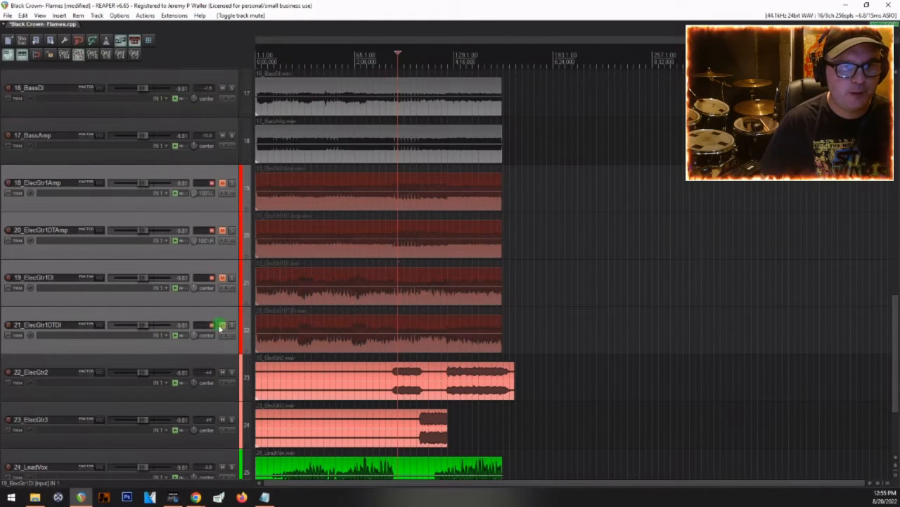
pyautogui.click(219, 326)
pyautogui.click(221, 318)
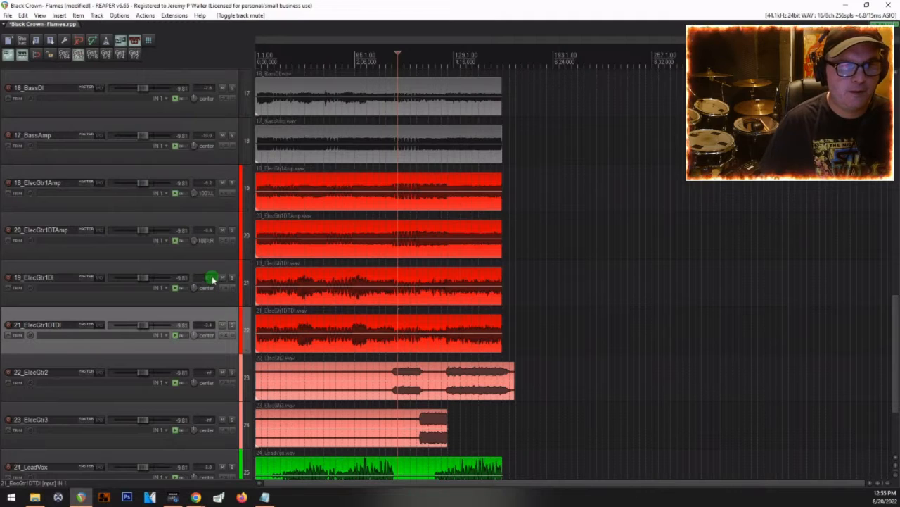
pyautogui.click(224, 278)
pyautogui.click(222, 325)
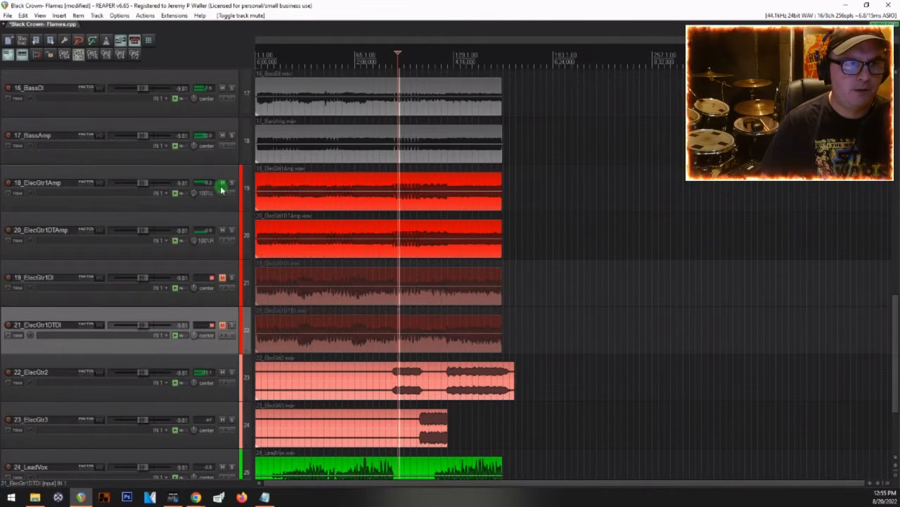
# Step: Color the 16_BassDI and 17_BassAmp tracks yellow
pyautogui.scroll(2, 154, 223)
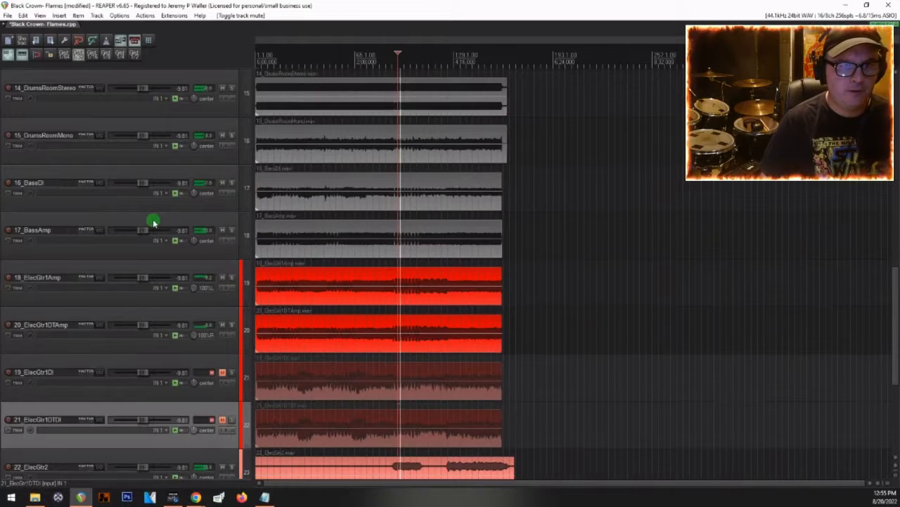
pyautogui.click(76, 220)
pyautogui.keyDown('ctrl'); pyautogui.click(61, 166); pyautogui.keyUp('ctrl')
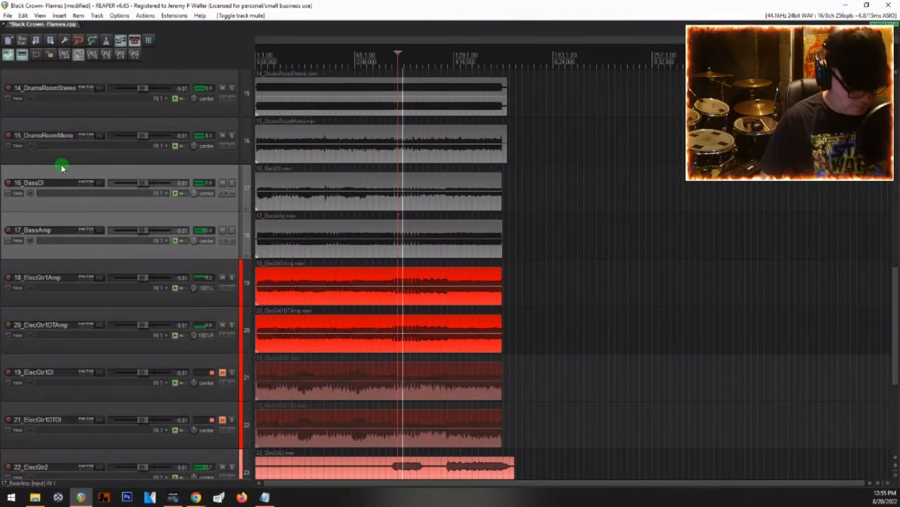
pyautogui.hotkey('shift', 'c')
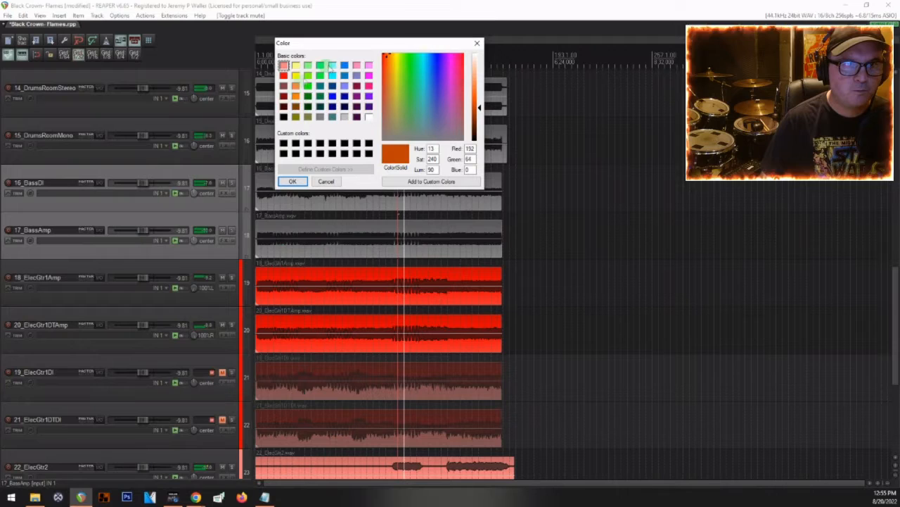
pyautogui.click(296, 76)
pyautogui.click(293, 181)
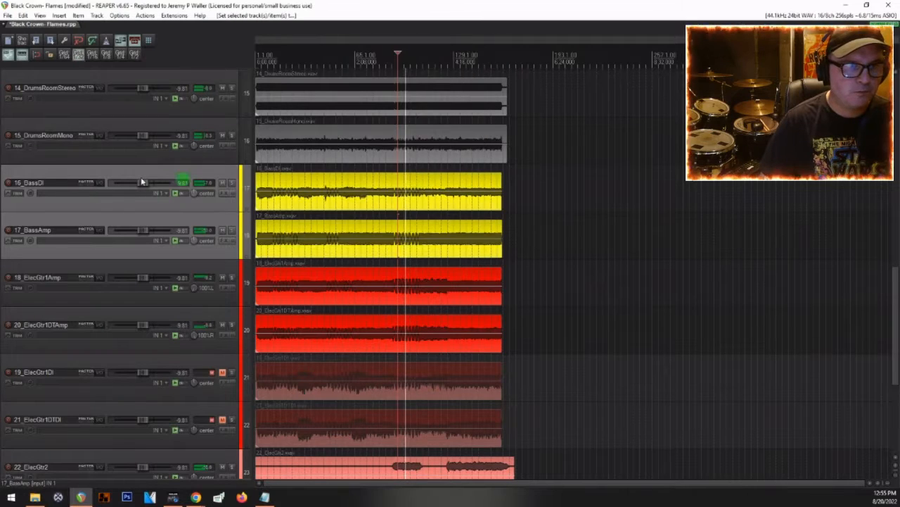
# Step: Color all drum tracks from 01_KickInMic1 through 15_DrumsRoomMono magenta
pyautogui.scroll(3, 102, 187)
pyautogui.scroll(6, 95, 274)
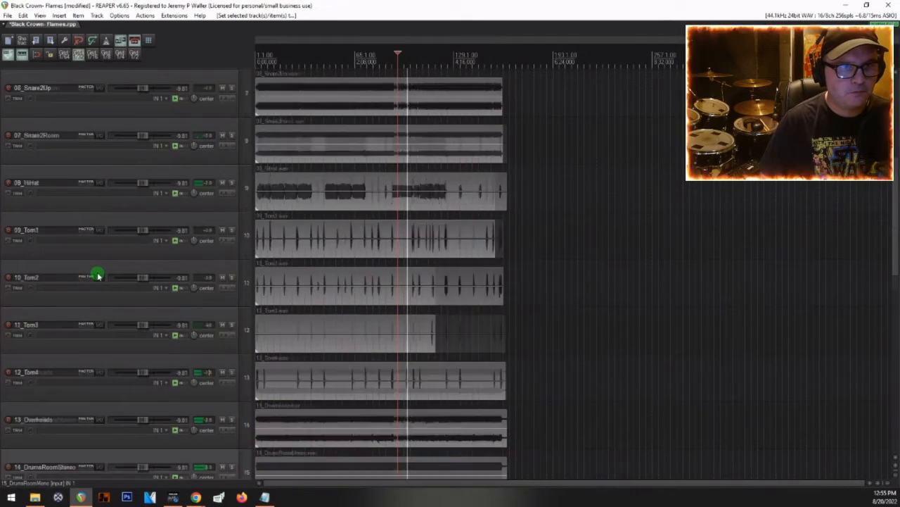
pyautogui.scroll(5, 84, 211)
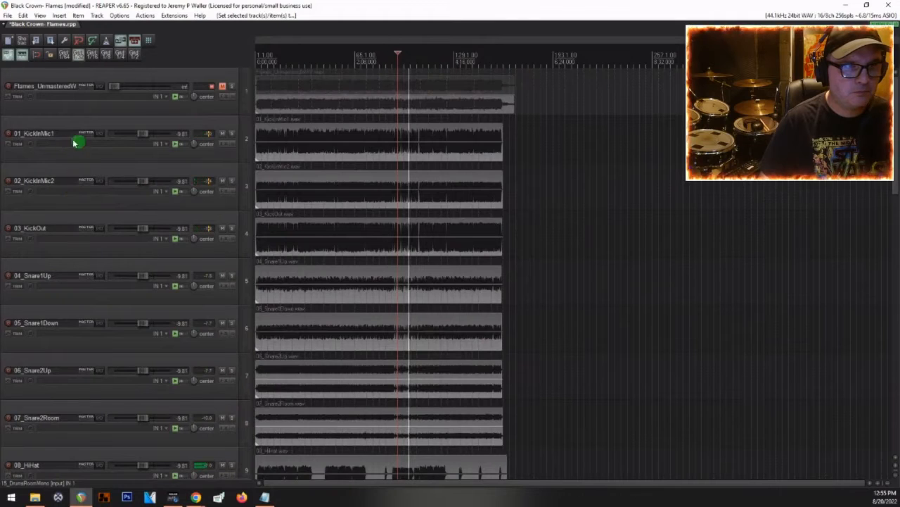
pyautogui.click(65, 131)
pyautogui.scroll(-3, 64, 242)
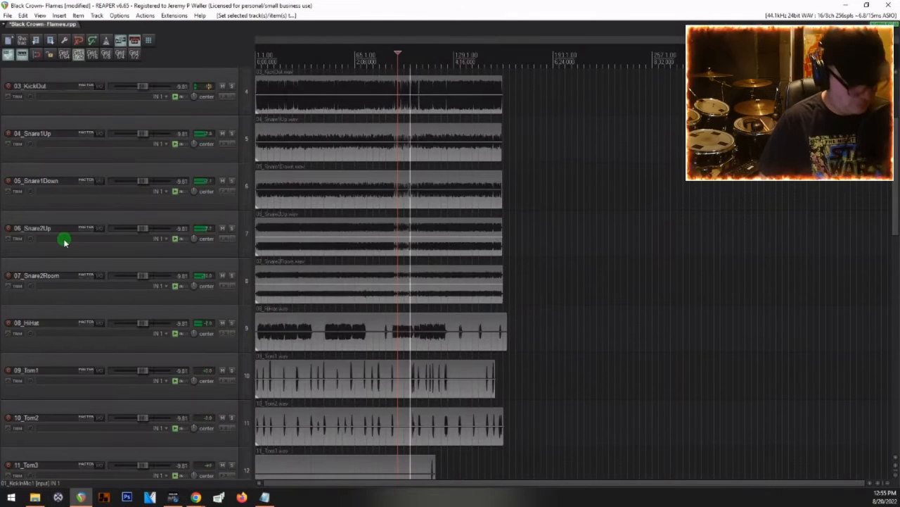
pyautogui.scroll(-7, 64, 241)
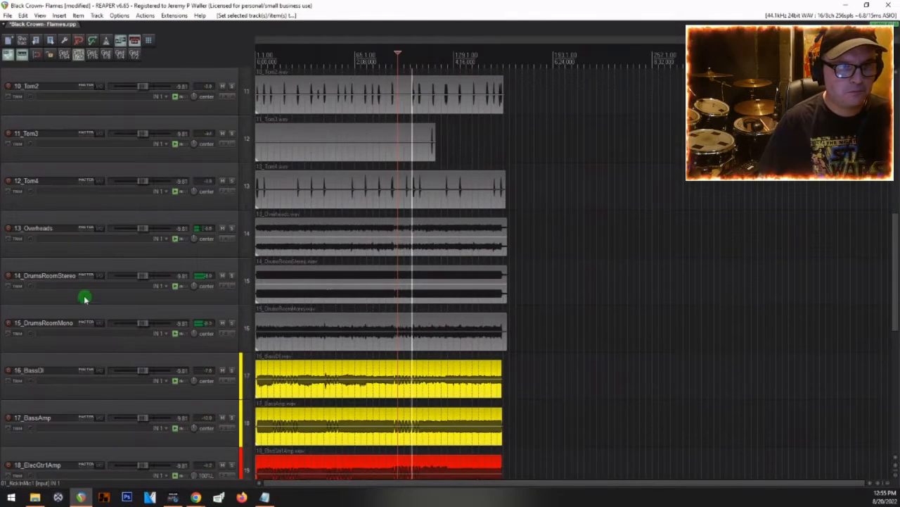
pyautogui.keyDown('shift'); pyautogui.click(61, 316); pyautogui.keyUp('shift')
pyautogui.hotkey('shift', 'c')
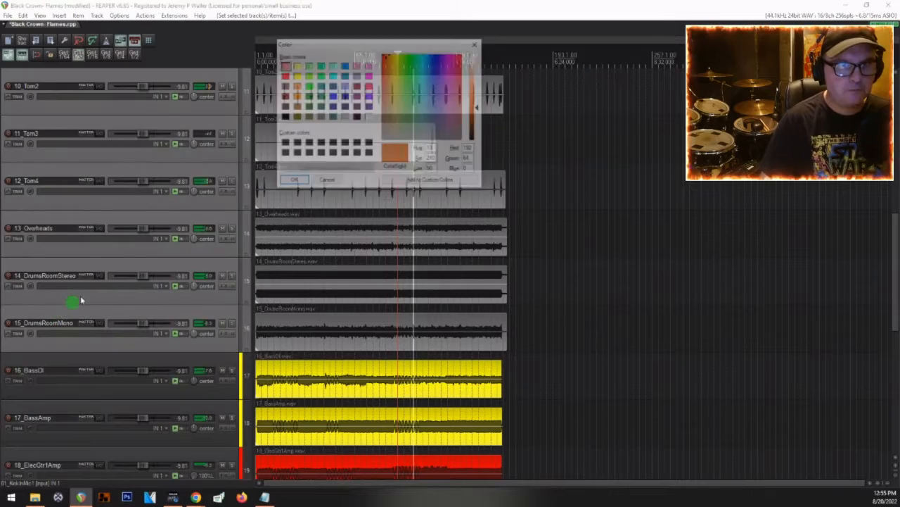
pyautogui.click(367, 76)
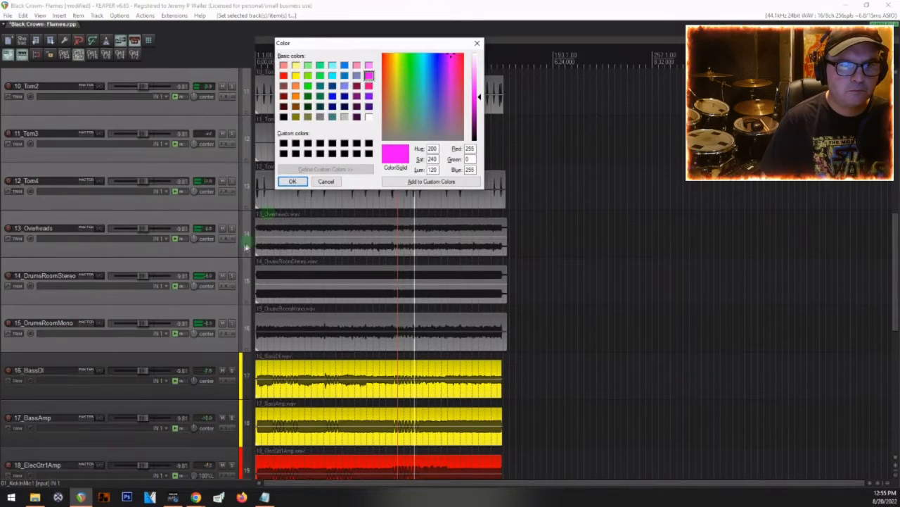
pyautogui.click(291, 181)
# Step: Show all tracks at reduced height and briefly play the session from just before bar 65
pyautogui.scroll(-2, 107, 256)
pyautogui.scroll(-3, 107, 257)
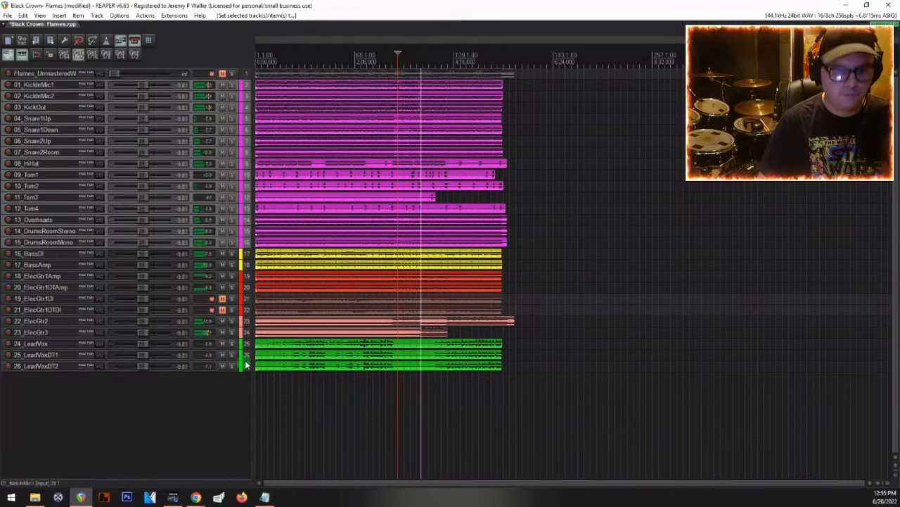
pyautogui.click(350, 381)
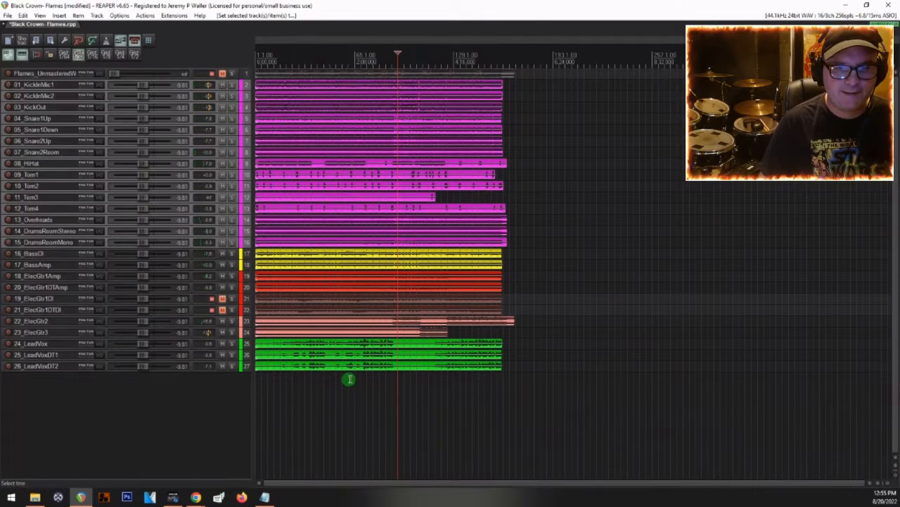
pyautogui.press('space')
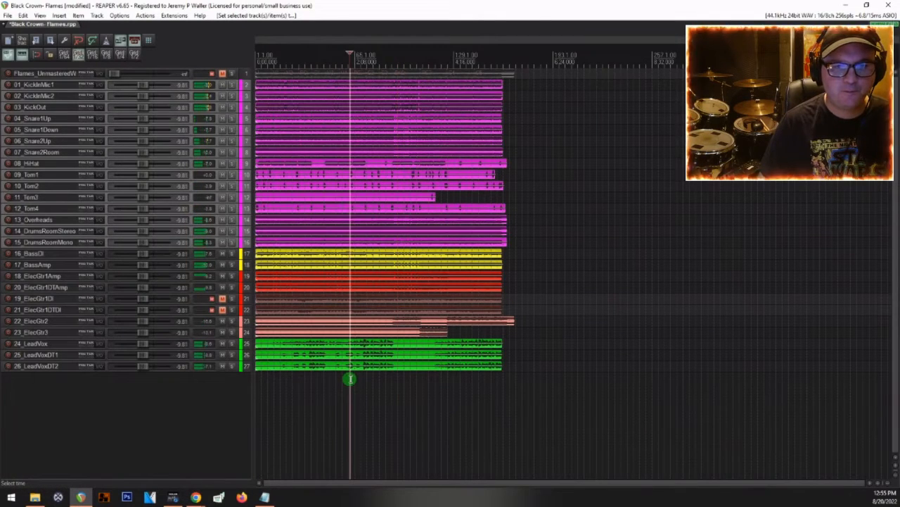
pyautogui.press('space')
# Step: Play a short passage of the lead vocals and their doubles from shortly before bar 73, and stop
pyautogui.scroll(4, 370, 375)
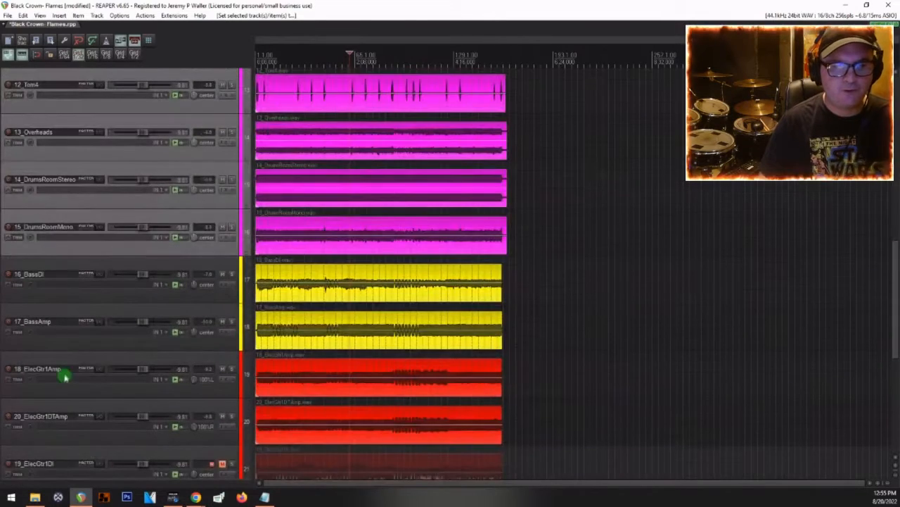
pyautogui.scroll(-3, 130, 350)
pyautogui.scroll(-2, 131, 350)
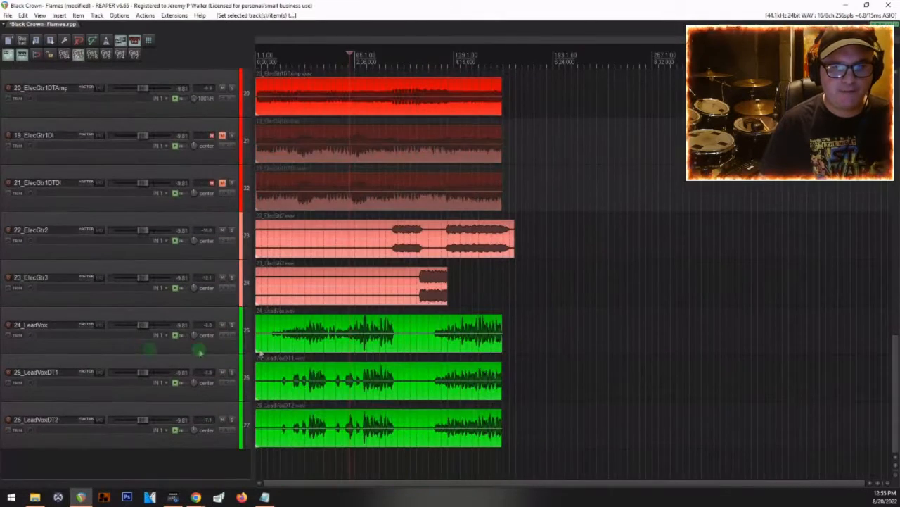
pyautogui.scroll(3, 359, 354)
pyautogui.scroll(3, 375, 345)
pyautogui.click(373, 348)
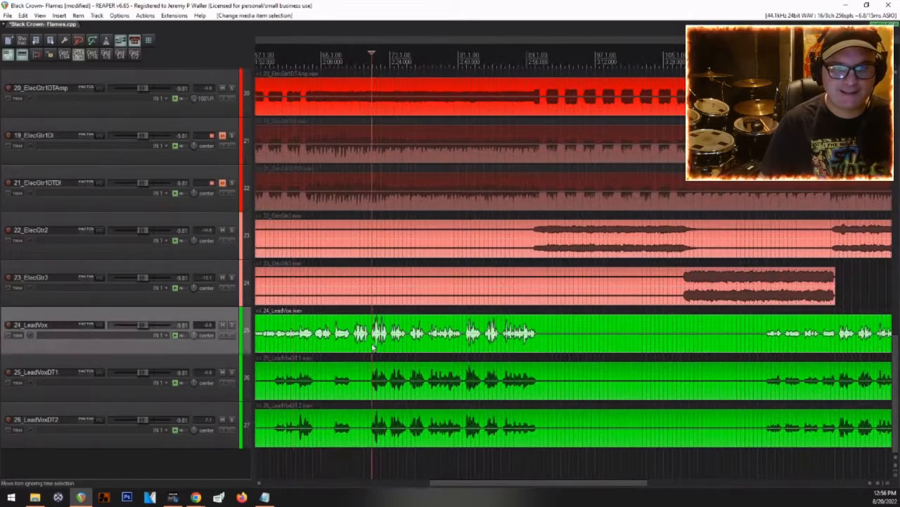
pyautogui.press('space')
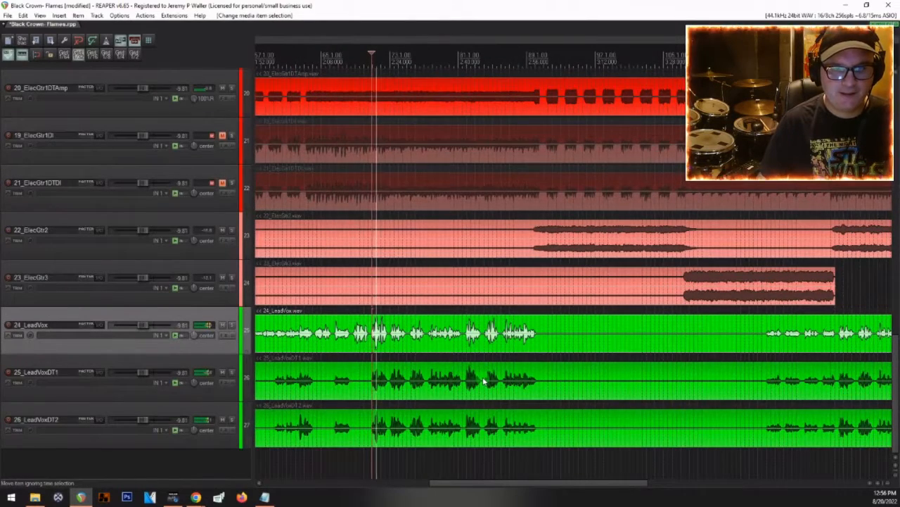
pyautogui.press('space')
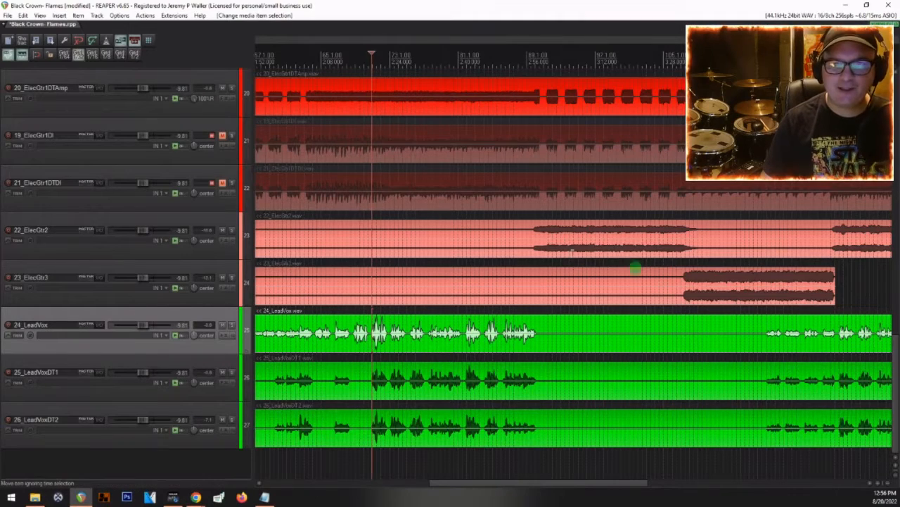
# Step: Start playback just before bar 65, where the ElecGtr1 amp parts change to a sustained section
pyautogui.scroll(-3, 559, 251)
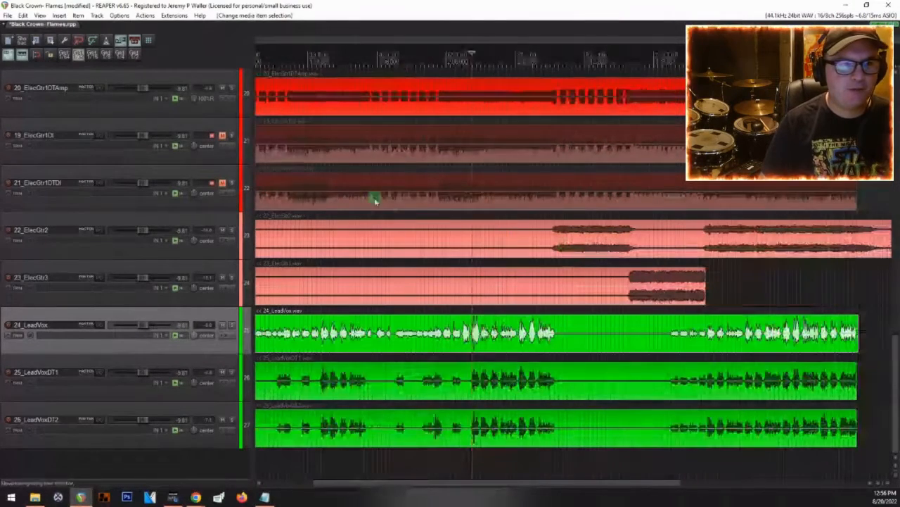
pyautogui.scroll(5, 94, 205)
pyautogui.scroll(-2, 94, 204)
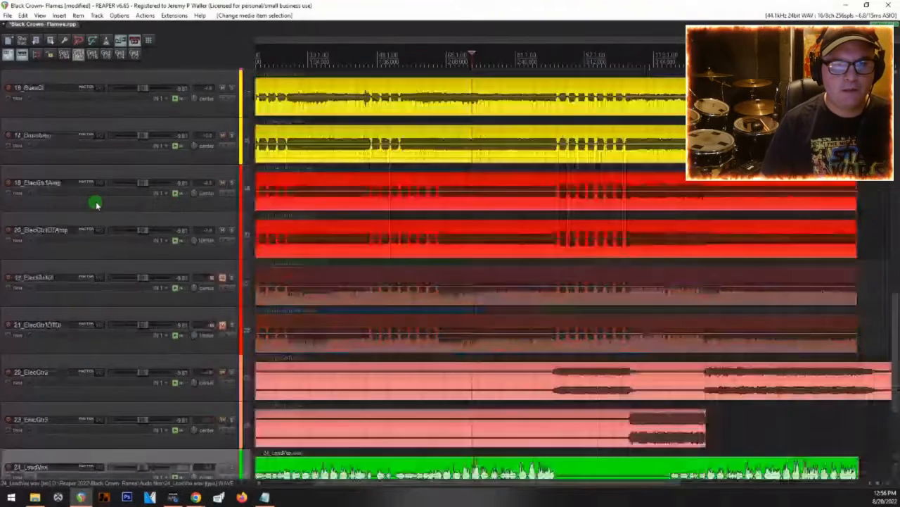
pyautogui.click(62, 176)
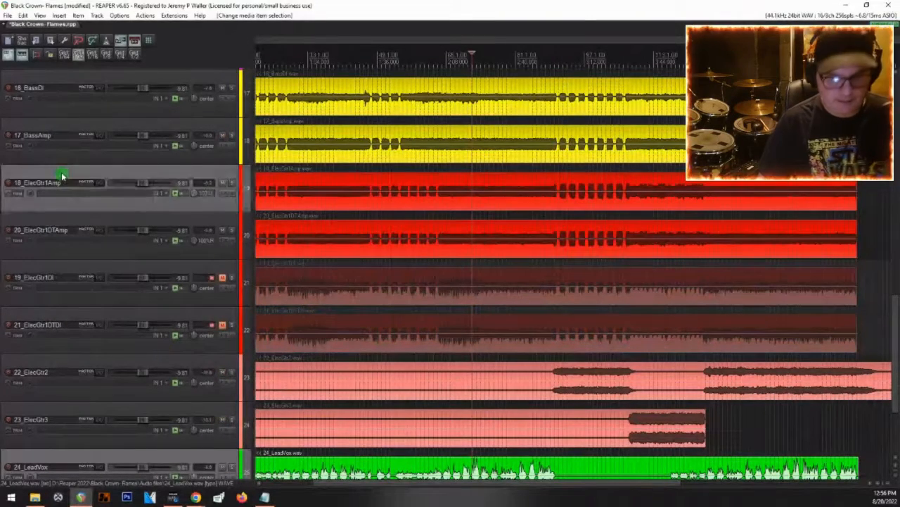
pyautogui.keyDown('ctrl'); pyautogui.click(83, 228); pyautogui.keyUp('ctrl')
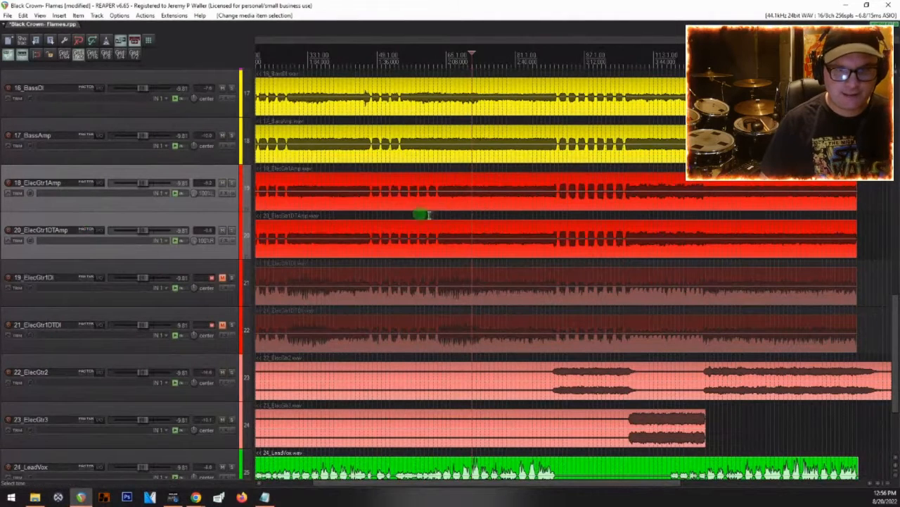
pyautogui.click(435, 251)
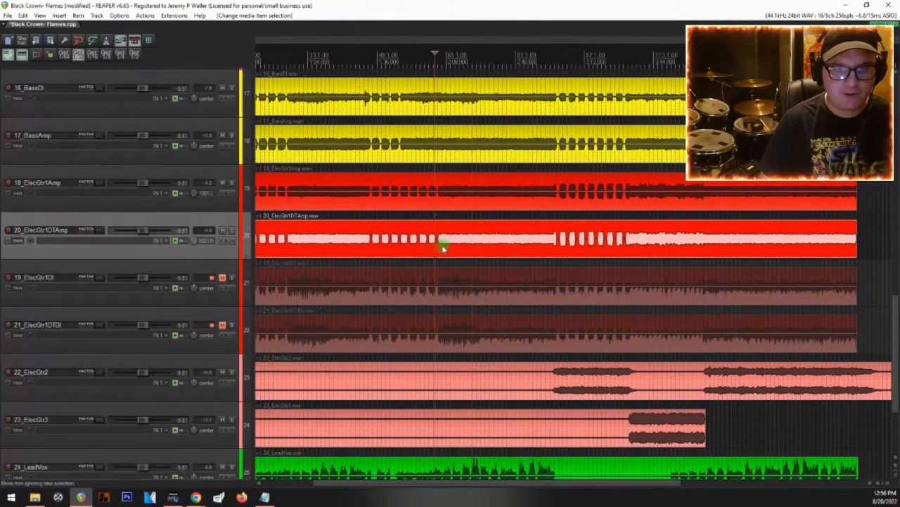
pyautogui.press('space')
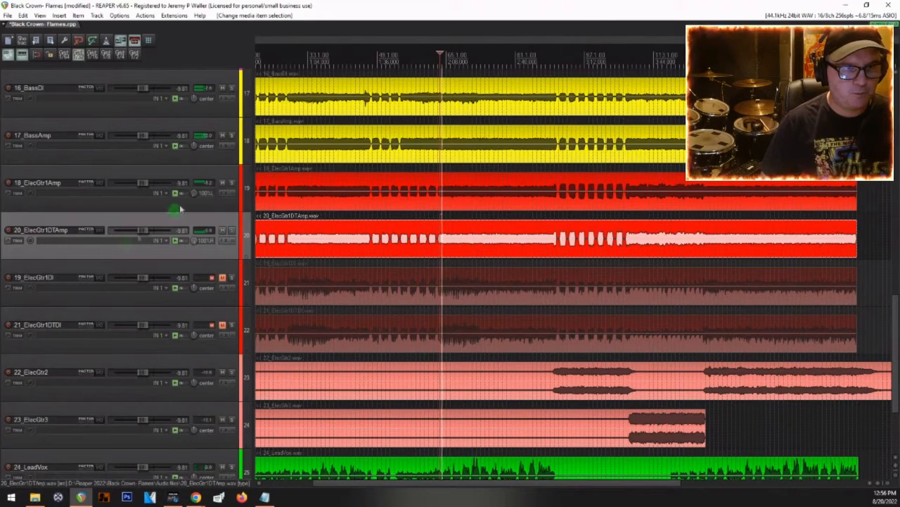
# Step: Group the 18_ElecGtr1Amp and 20_ElecGtr1DTAmp tracks into a folder named G1
pyautogui.keyDown('ctrl'); pyautogui.click(81, 172); pyautogui.keyUp('ctrl')
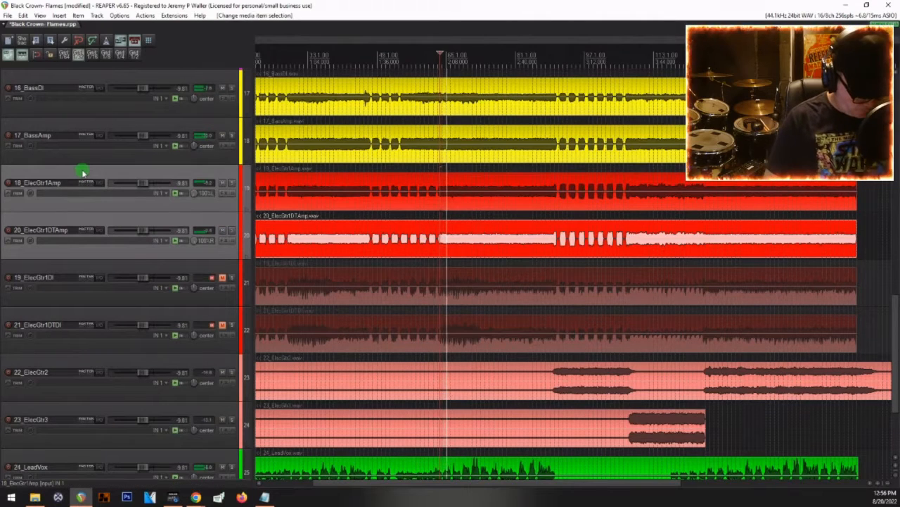
pyautogui.press('f')
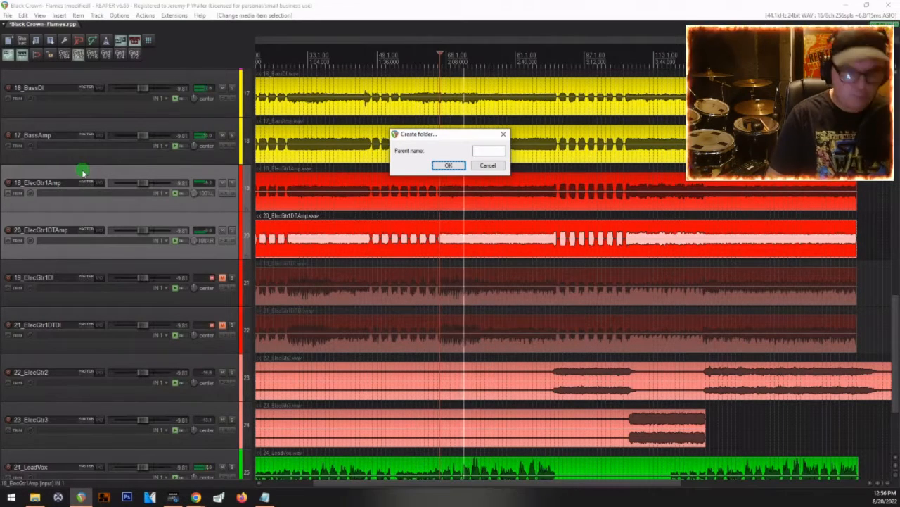
pyautogui.click(485, 150)
pyautogui.write('Gtr')
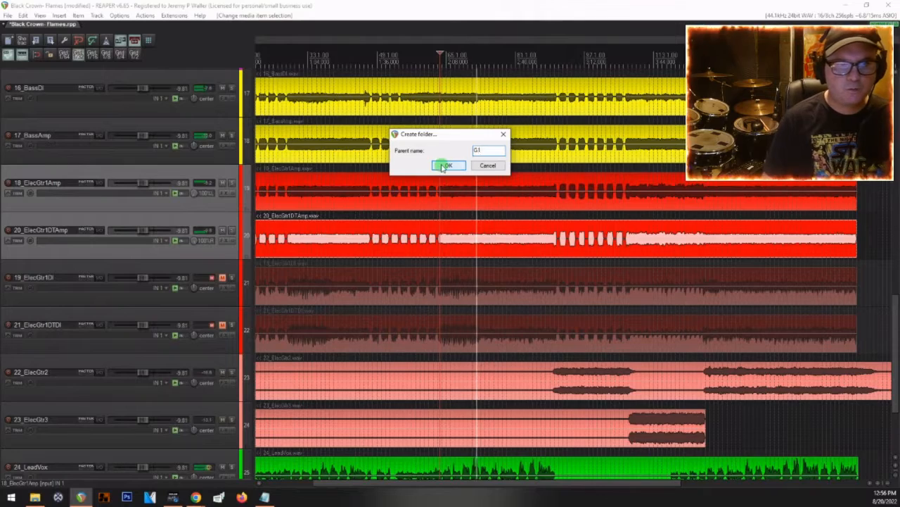
pyautogui.click(448, 164)
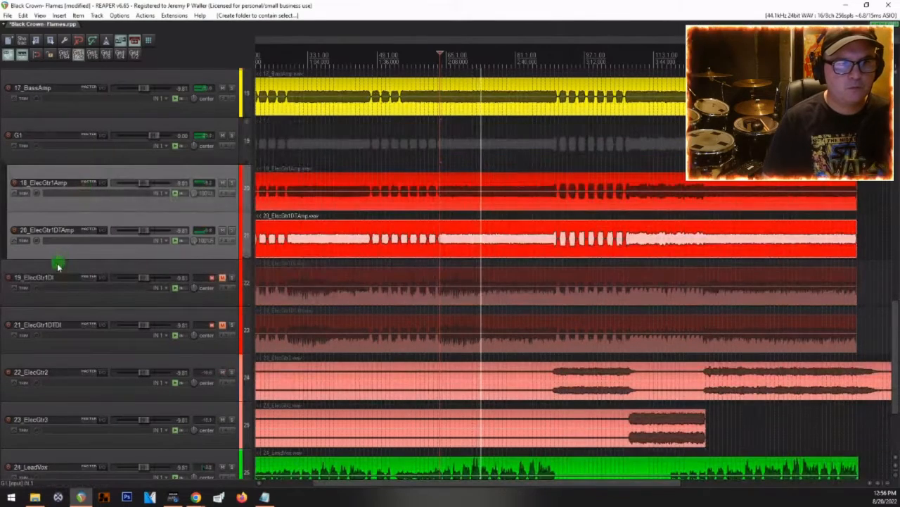
# Step: Group the 19_ElecGtr1DI and 21_ElecGtr1DTDI tracks into a folder named DI-BUSS
pyautogui.click(58, 280)
pyautogui.keyDown('ctrl'); pyautogui.click(43, 325); pyautogui.keyUp('ctrl')
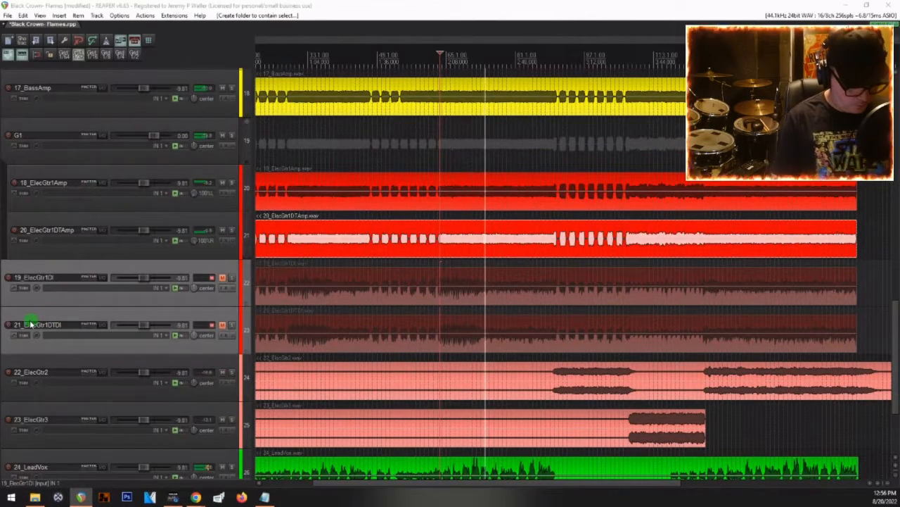
pyautogui.hotkey('ctrl', 'f')
pyautogui.write('DI')
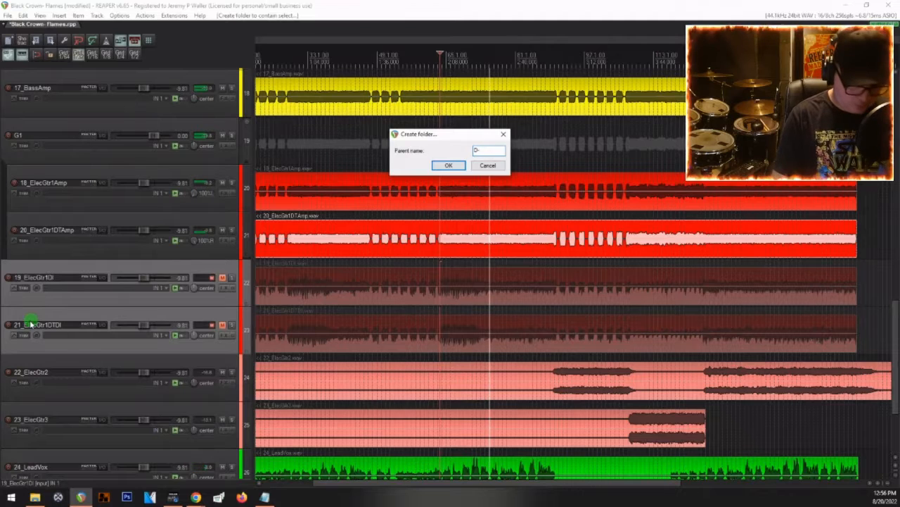
pyautogui.write('-BUSS')
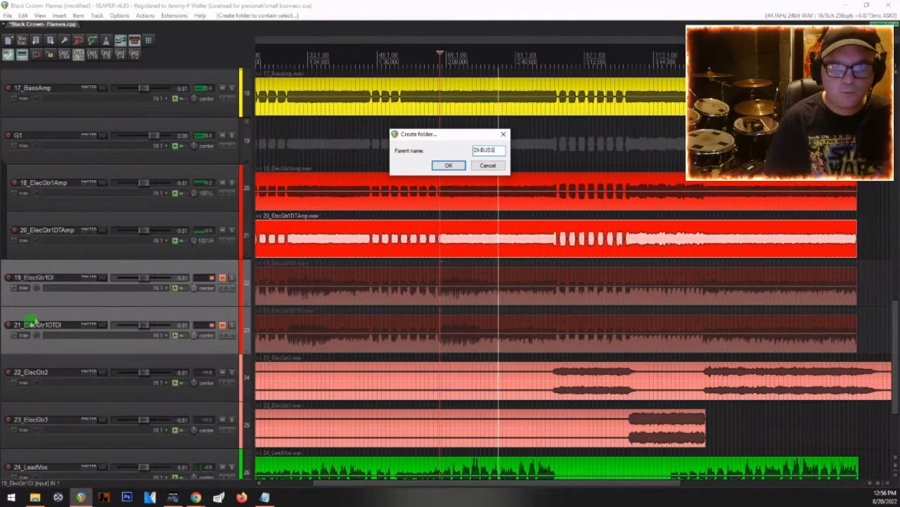
pyautogui.click(448, 165)
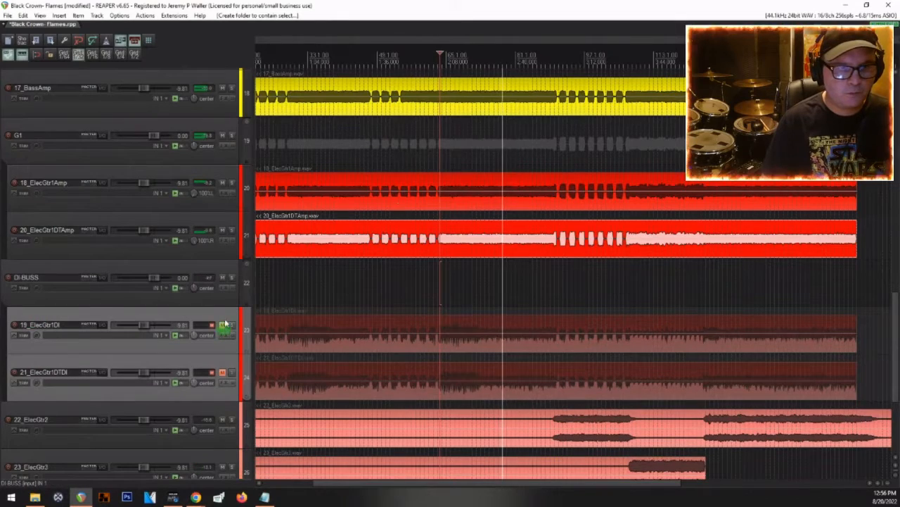
# Step: Group the 22_ElecGtr2 and 23_ElecGtr3 tracks into a folder named LEAD-BUSS
pyautogui.scroll(-3, 102, 312)
pyautogui.click(133, 231)
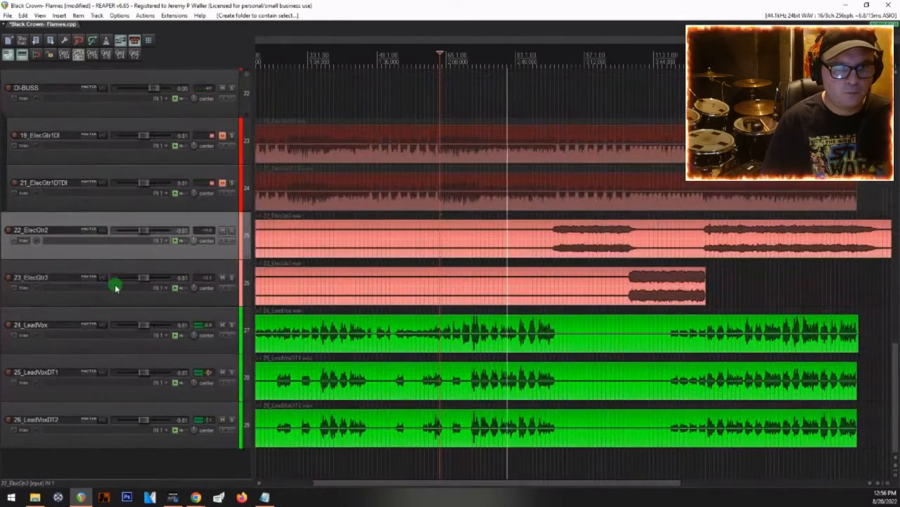
pyautogui.keyDown('shift'); pyautogui.click(113, 269); pyautogui.keyUp('shift')
pyautogui.write('f')
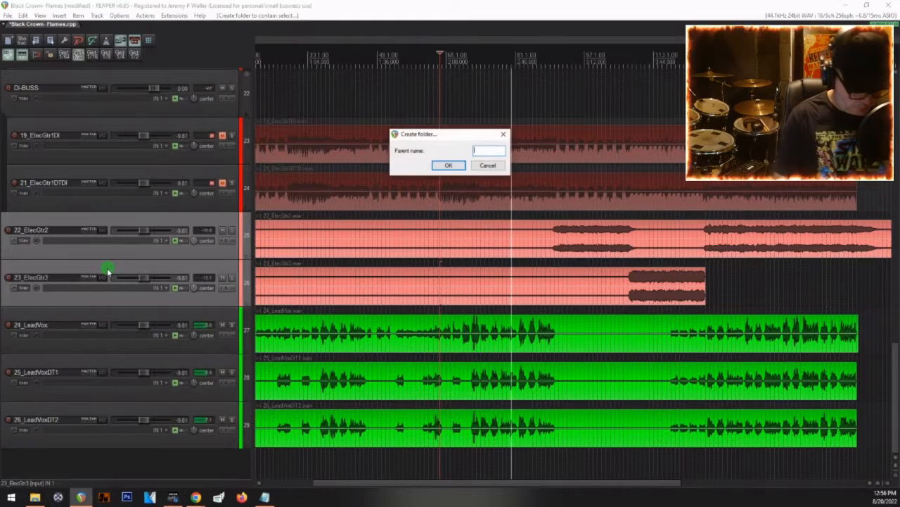
pyautogui.write('LEAD-BUSS')
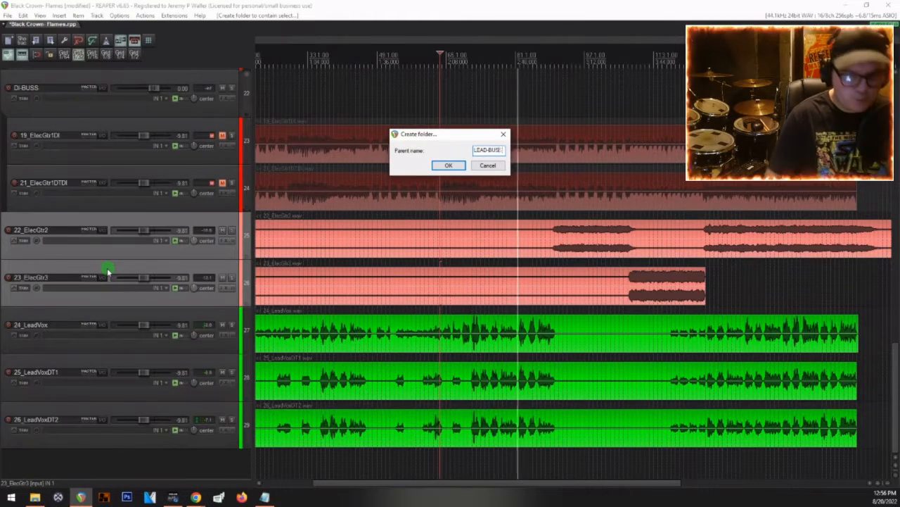
pyautogui.press('Return')
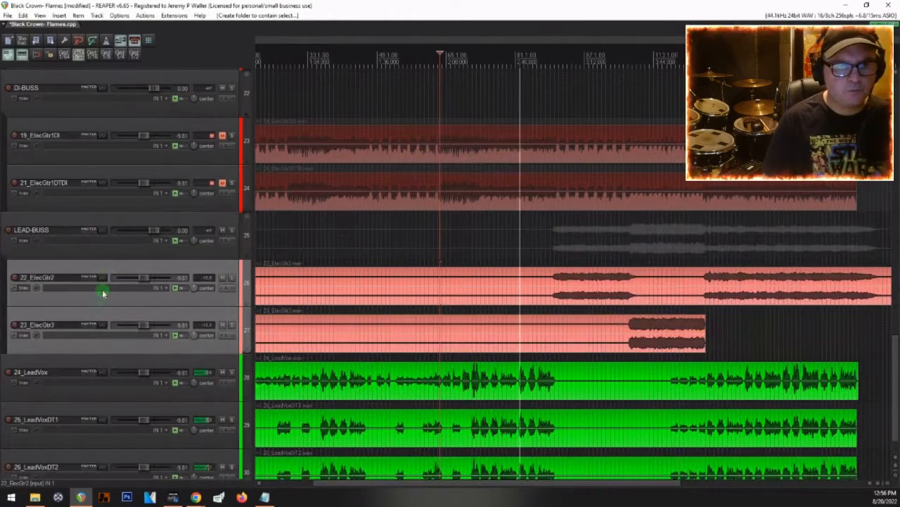
# Step: Group the 24_LeadVox, 25_LeadVoxDT1 and 26_LeadVoxDT2 tracks into a folder named VOX-BUSS
pyautogui.scroll(-1, 131, 373)
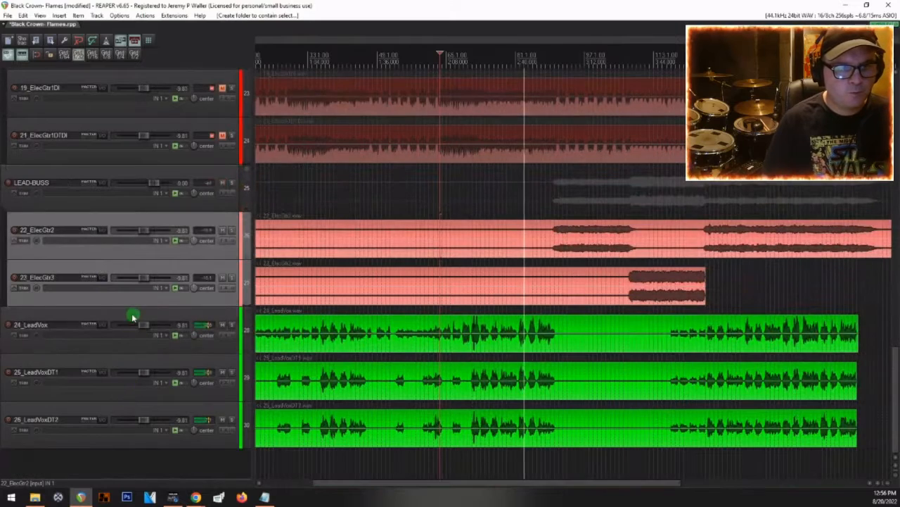
pyautogui.click(133, 316)
pyautogui.keyDown('ctrl'); pyautogui.click(101, 412); pyautogui.keyUp('ctrl')
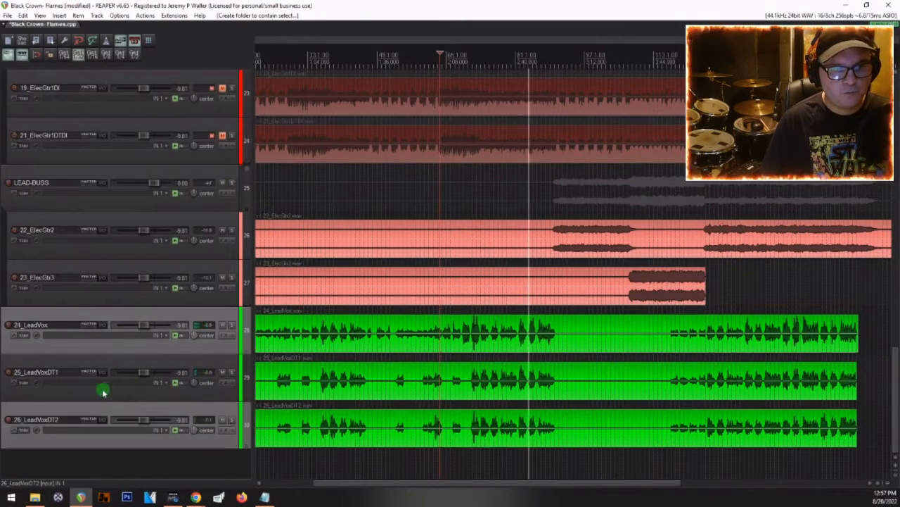
pyautogui.keyDown('ctrl'); pyautogui.click(103, 392); pyautogui.keyUp('ctrl')
pyautogui.hotkey('ctrl', 'f')
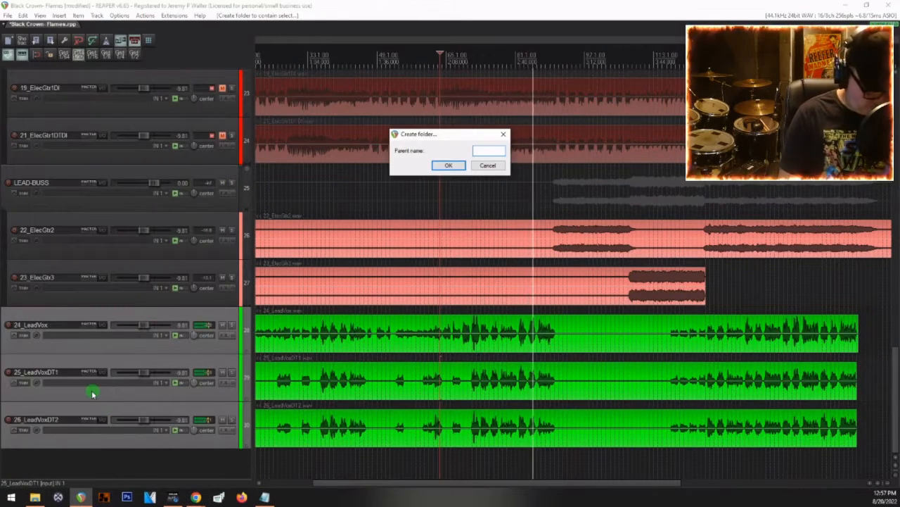
pyautogui.write('VOX')
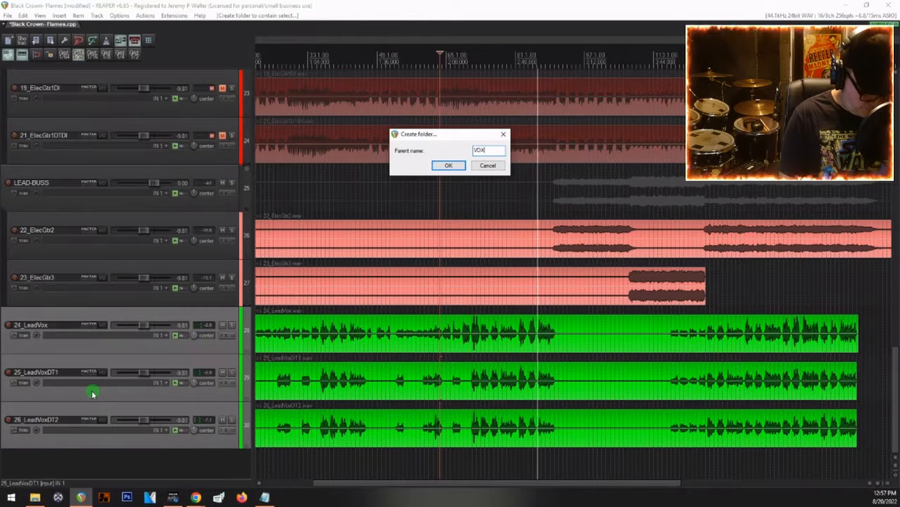
pyautogui.write('-BUSS')
pyautogui.press('Return')
# Step: Group all drum tracks from 01_KickInMic1 through 15_DrumsRoomMono into a folder named FULL KIT
pyautogui.scroll(6, 61, 332)
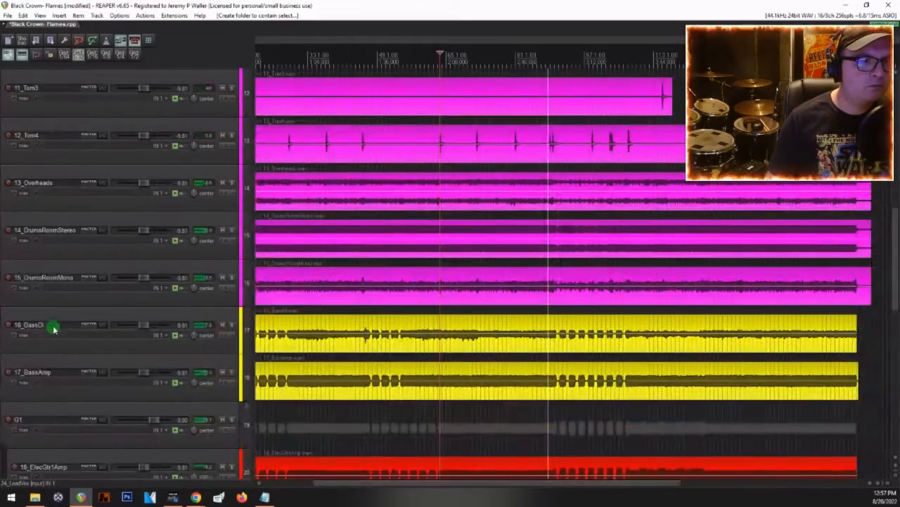
pyautogui.click(66, 271)
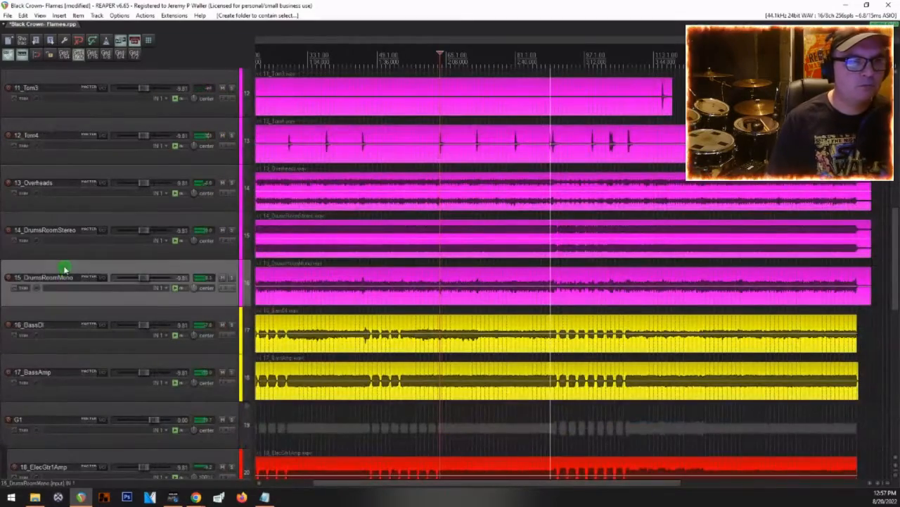
pyautogui.scroll(4, 77, 267)
pyautogui.scroll(-5, 130, 242)
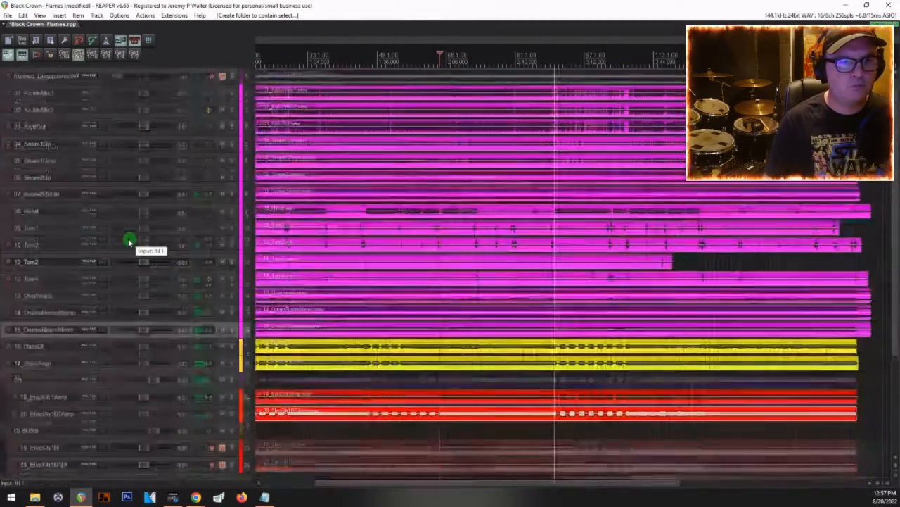
pyautogui.keyDown('shift'); pyautogui.click(48, 90); pyautogui.keyUp('shift')
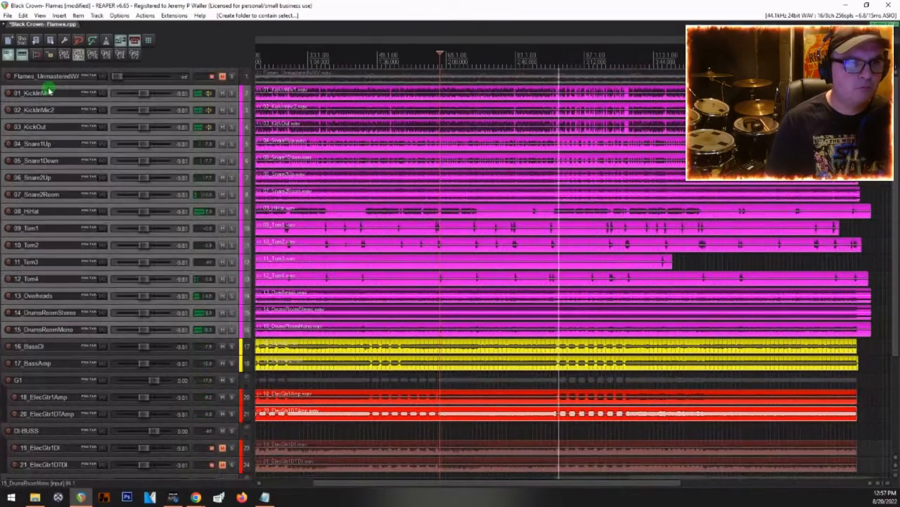
pyautogui.hotkey('ctrl', 'f')
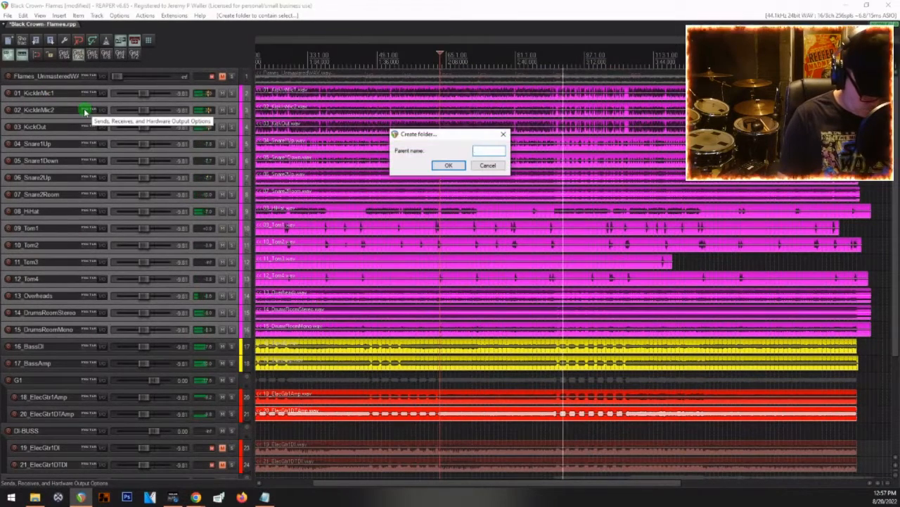
pyautogui.write('FULL KIT')
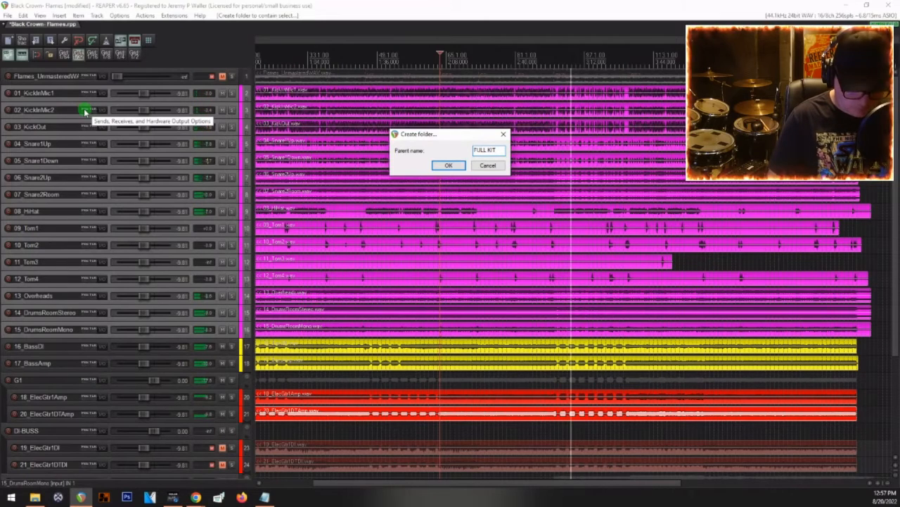
pyautogui.press('Return')
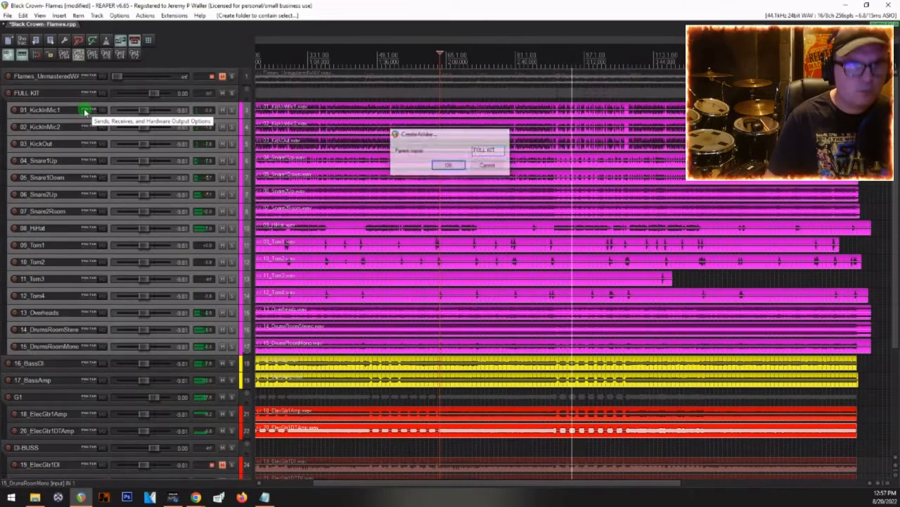
# Step: Group the 01_KickInMic1, 02_KickInMic2 and 03_KickOut tracks into a subfolder named KIKS
pyautogui.click(37, 110)
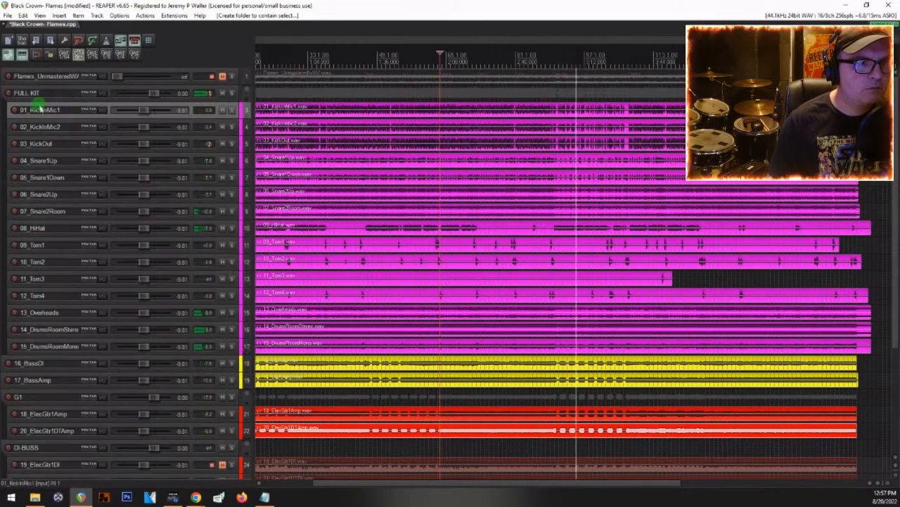
pyautogui.click(45, 145)
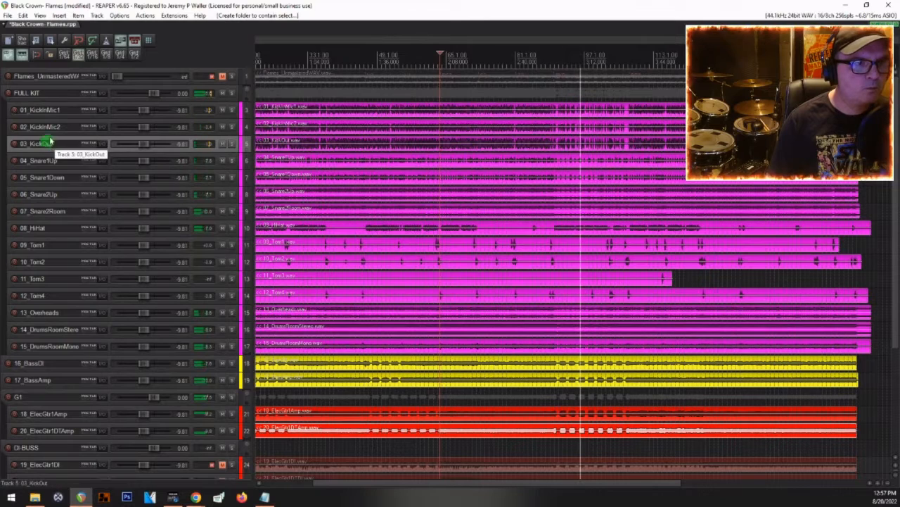
pyautogui.keyDown('shift'); pyautogui.click(58, 109); pyautogui.keyUp('shift')
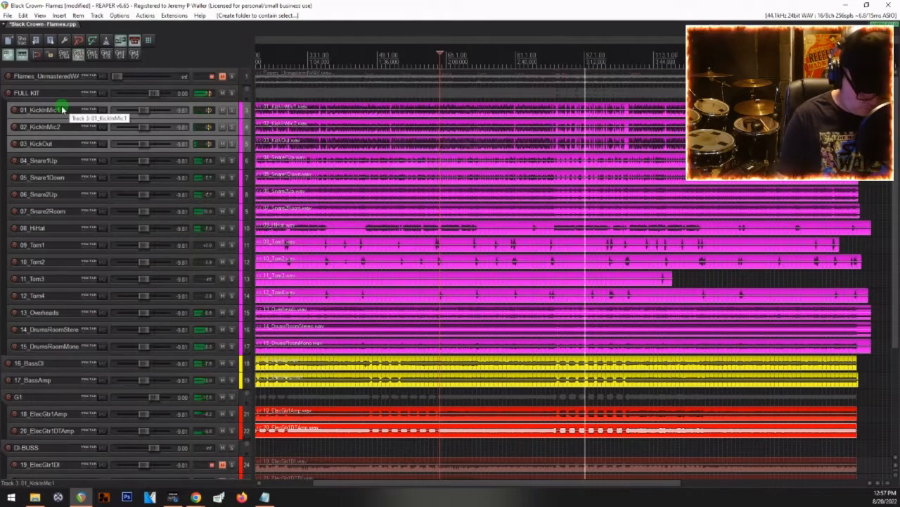
pyautogui.hotkey('ctrl', 'shift', 'f')
pyautogui.write('kiks')
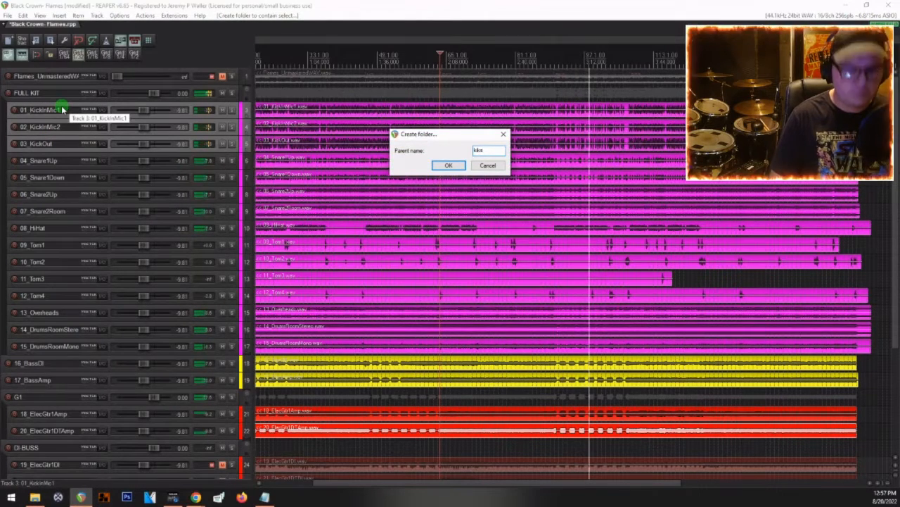
pyautogui.press('BackSpace')
pyautogui.press('BackSpace')
pyautogui.press('BackSpace')
pyautogui.press('BackSpace')
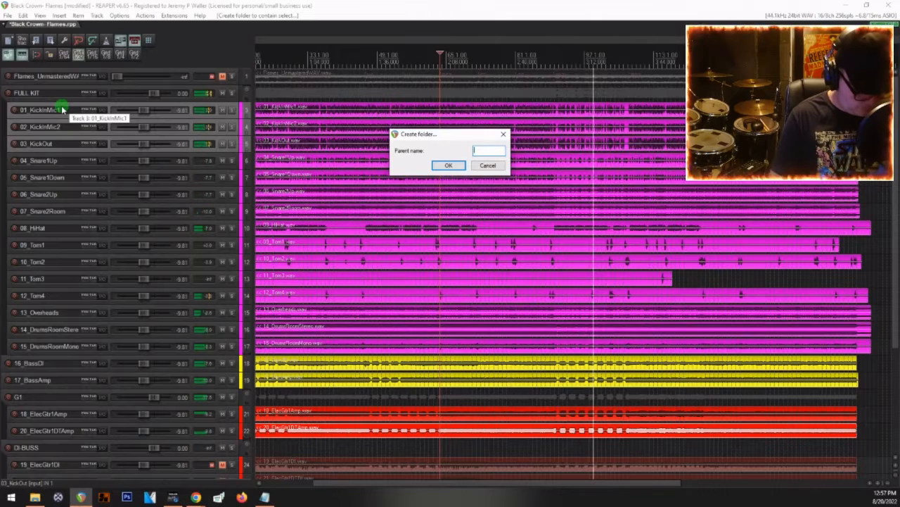
pyautogui.write('KIKS')
pyautogui.press('Return')
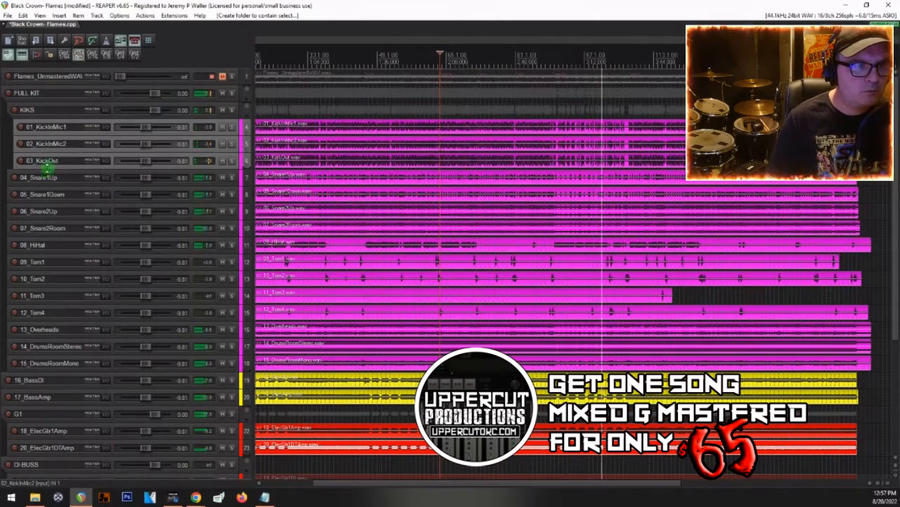
# Step: Group the snare tracks from 04_Snare1Up through 07_Snare2Room into a subfolder named SNRS
pyautogui.click(43, 176)
pyautogui.click(46, 227)
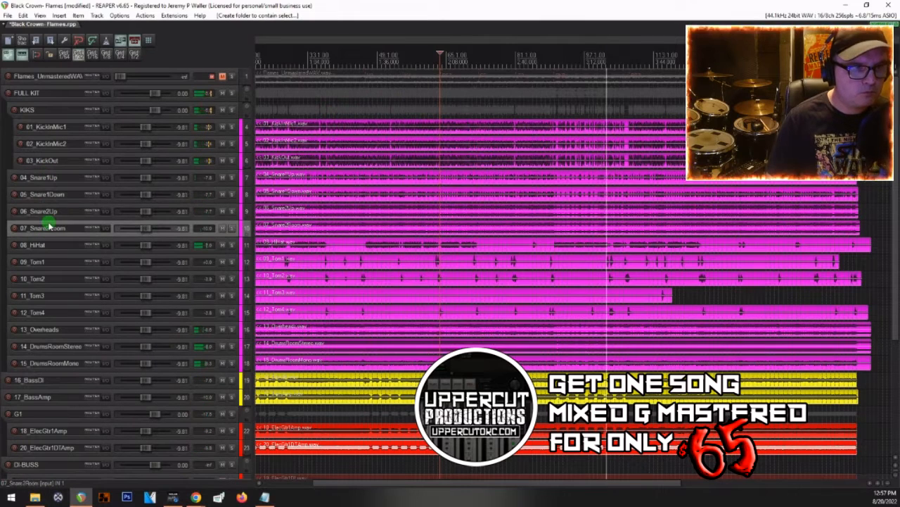
pyautogui.keyDown('shift'); pyautogui.click(46, 177); pyautogui.keyUp('shift')
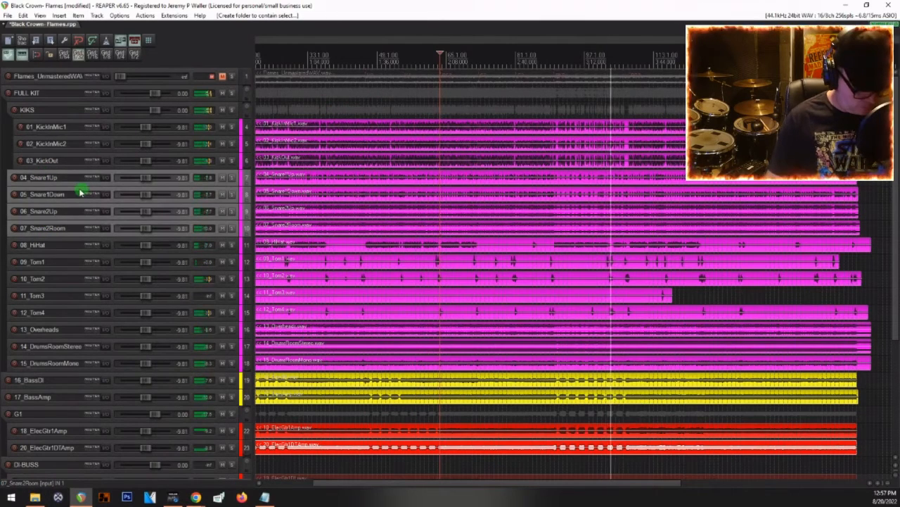
pyautogui.hotkey('ctrl', 'f')
pyautogui.write('snrs')
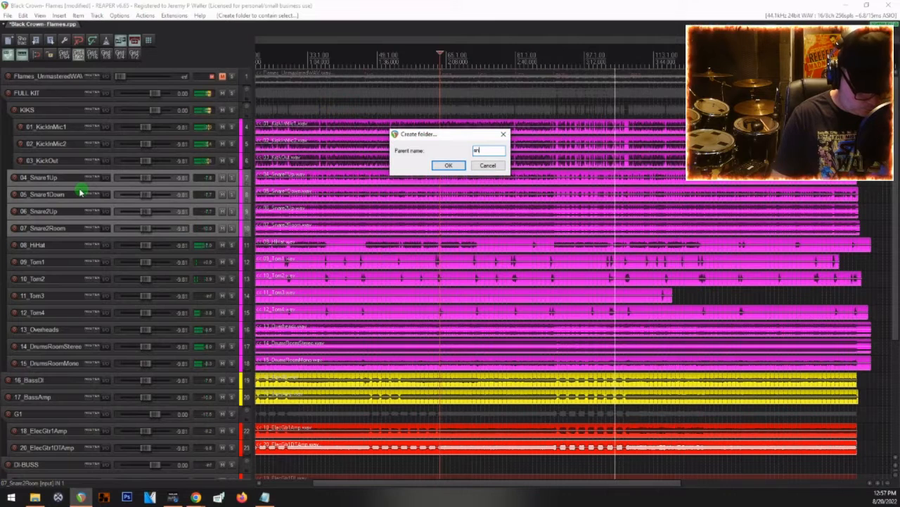
pyautogui.press('BackSpace')
pyautogui.press('BackSpace')
pyautogui.press('BackSpace')
pyautogui.press('BackSpace')
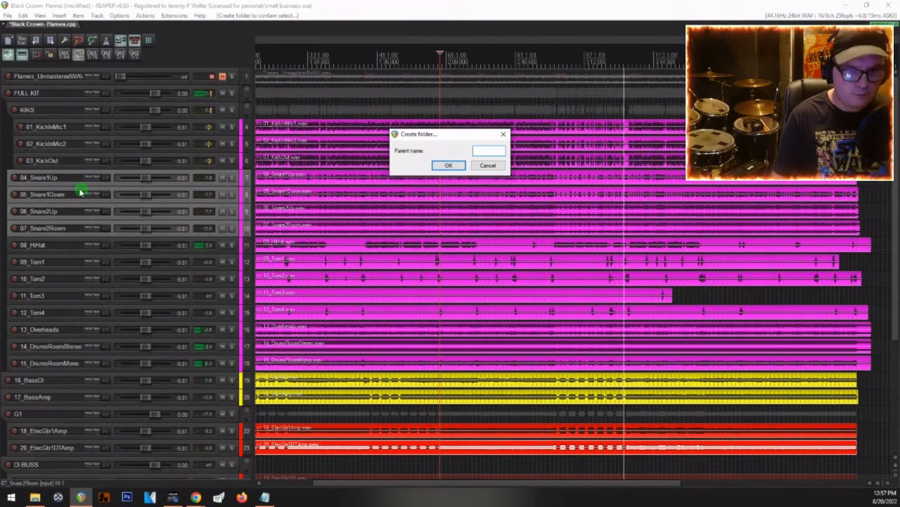
pyautogui.write('SNRS')
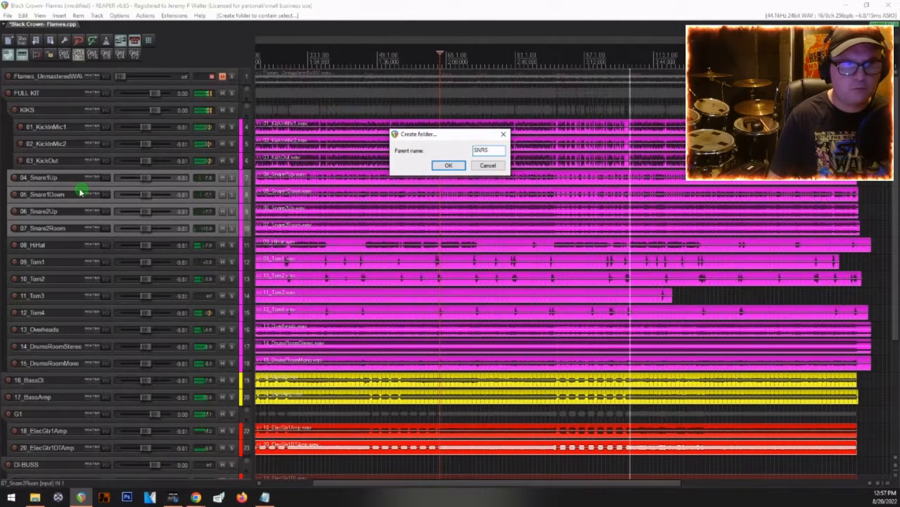
pyautogui.press('Return')
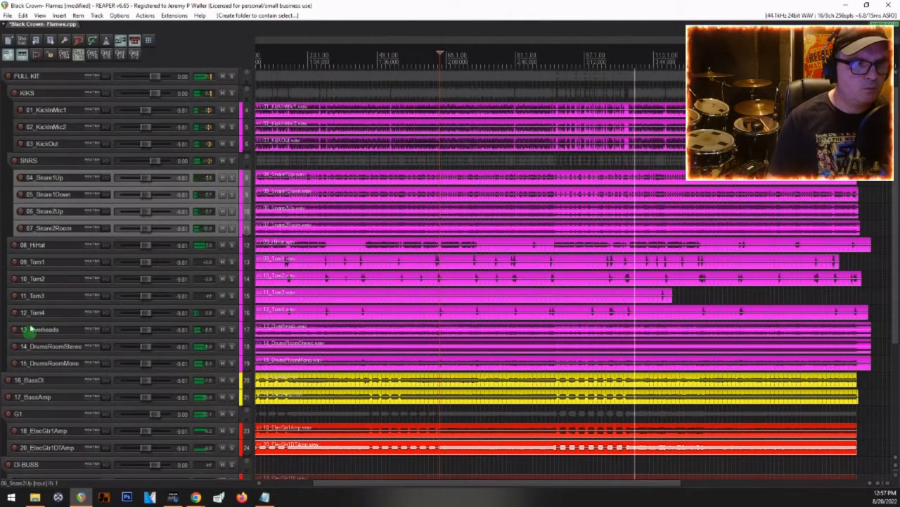
# Step: Move the 08_HiHat track below 12_Tom4 and group the four tom tracks into a subfolder named TOMZ
pyautogui.click(44, 244)
pyautogui.moveTo(43, 244); pyautogui.dragTo(26, 322)
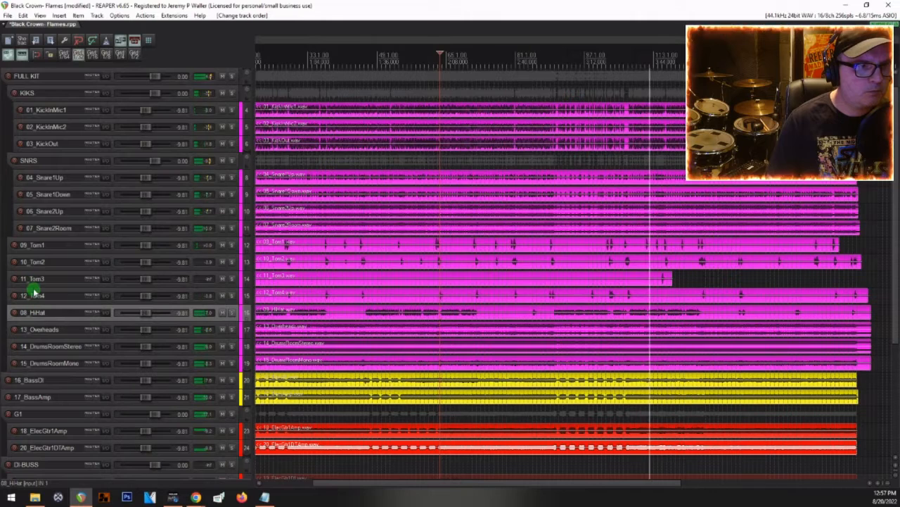
pyautogui.click(30, 292)
pyautogui.keyDown('shift'); pyautogui.click(42, 244); pyautogui.keyUp('shift')
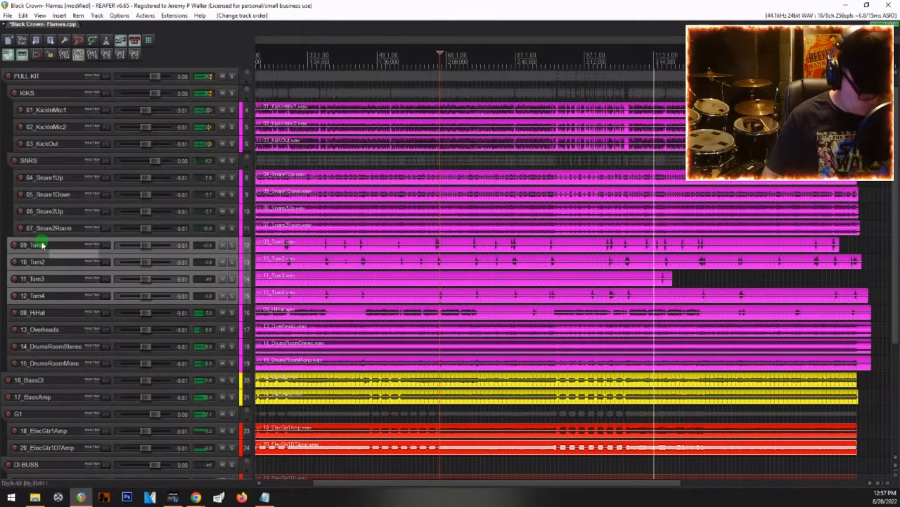
pyautogui.hotkey('ctrl', 'f')
pyautogui.write('TOMZ')
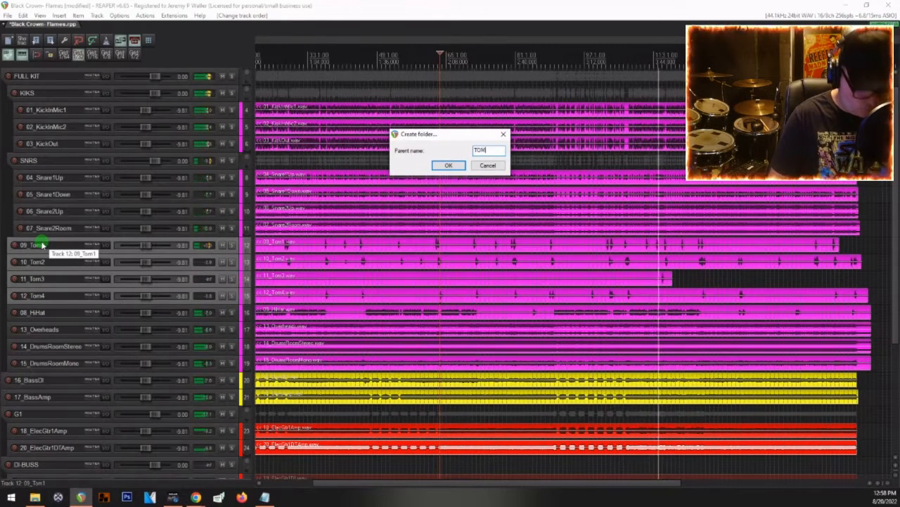
pyautogui.press('Return')
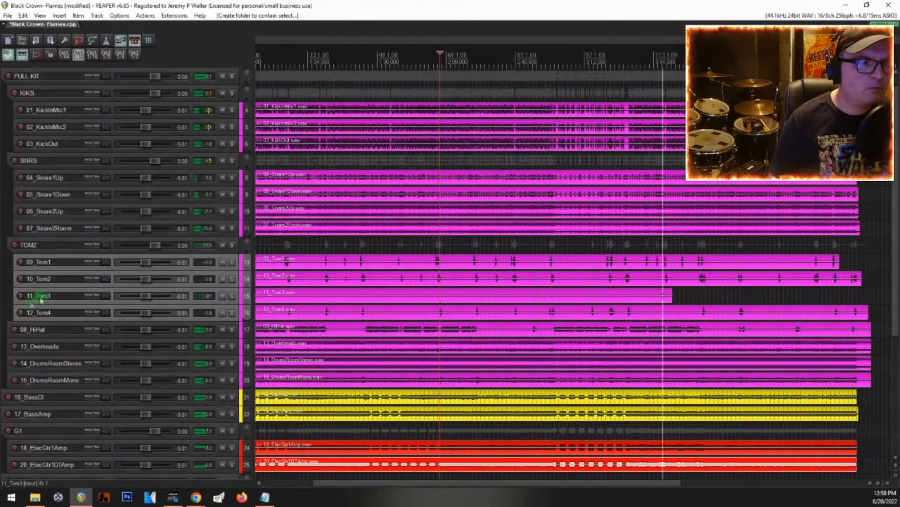
# Step: Group the KIKS, SNRS and TOMZ folders into a parent folder named SHELLZ, and put 12_Tom4 back inside TOMZ
pyautogui.click(31, 92)
pyautogui.hotkey('ctrl', 'f')
pyautogui.write('SHELL')
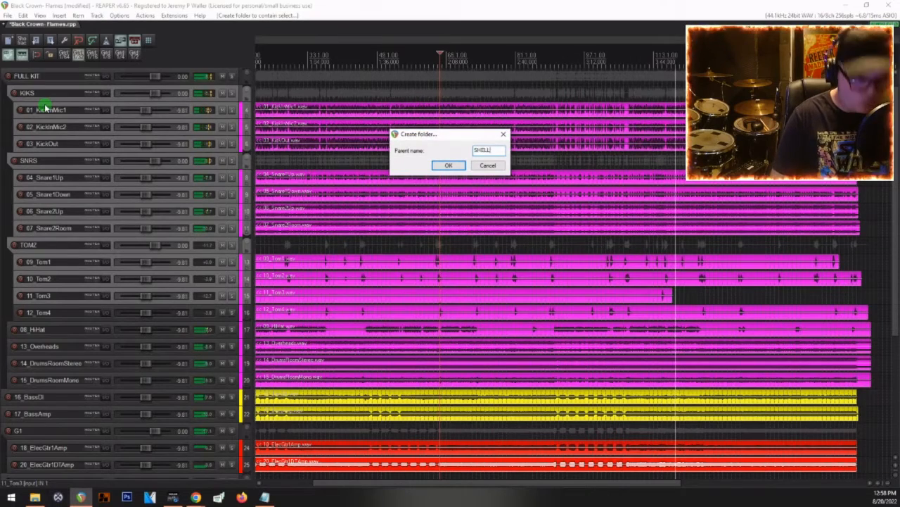
pyautogui.write('Z')
pyautogui.press('Return')
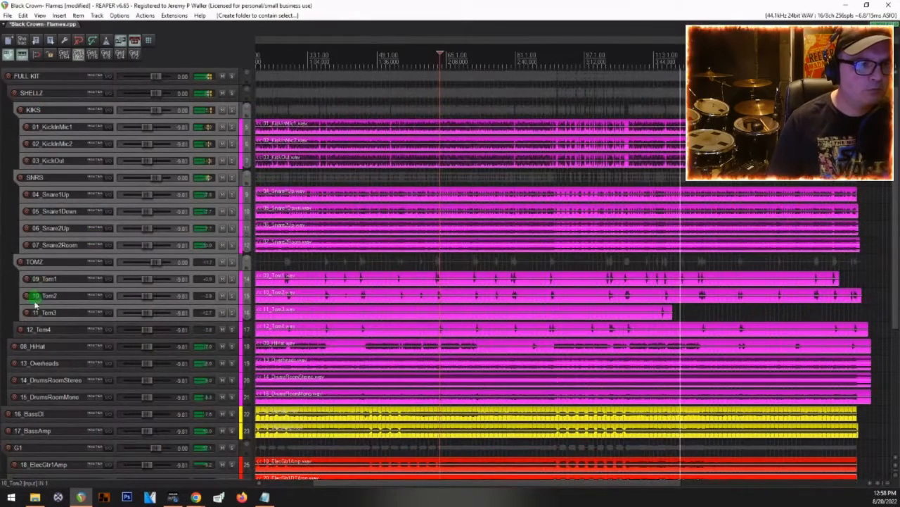
pyautogui.moveTo(22, 329); pyautogui.dragTo(6, 318)
# Step: Group the 08_HiHat and 13_Overheads tracks into a subfolder named HEADZ
pyautogui.click(38, 340)
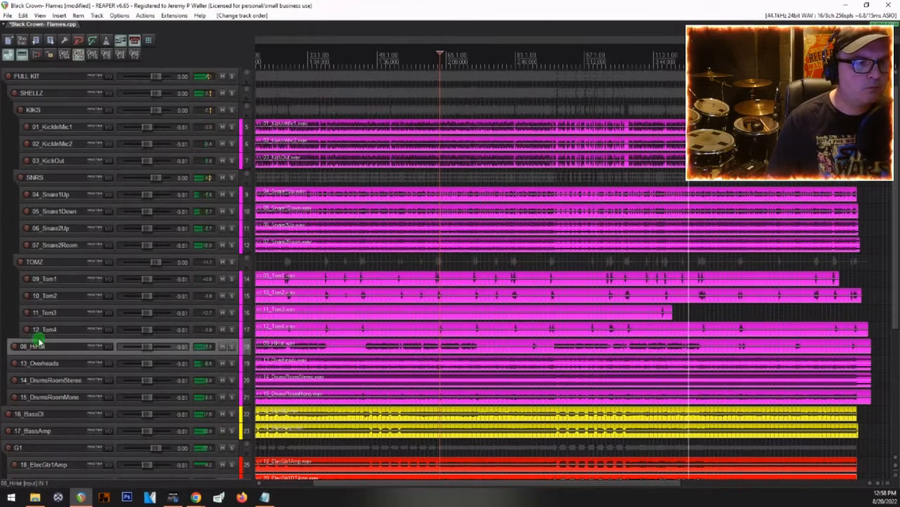
pyautogui.keyDown('shift'); pyautogui.click(57, 365); pyautogui.keyUp('shift')
pyautogui.write('fHEADZ')
pyautogui.press('Return')
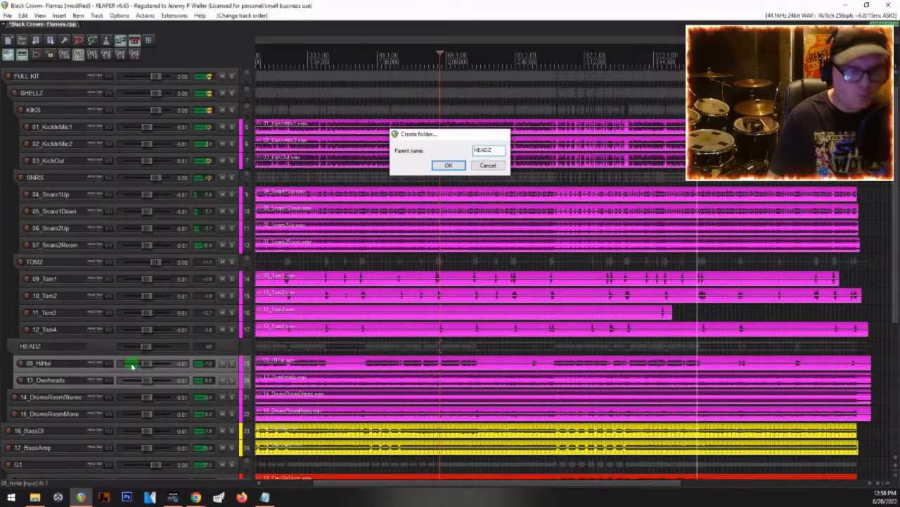
# Step: Group the 14_DrumsRoomStereo and 15_DrumsRoomMono tracks into a subfolder named ROOMZ
pyautogui.scroll(-1, 40, 318)
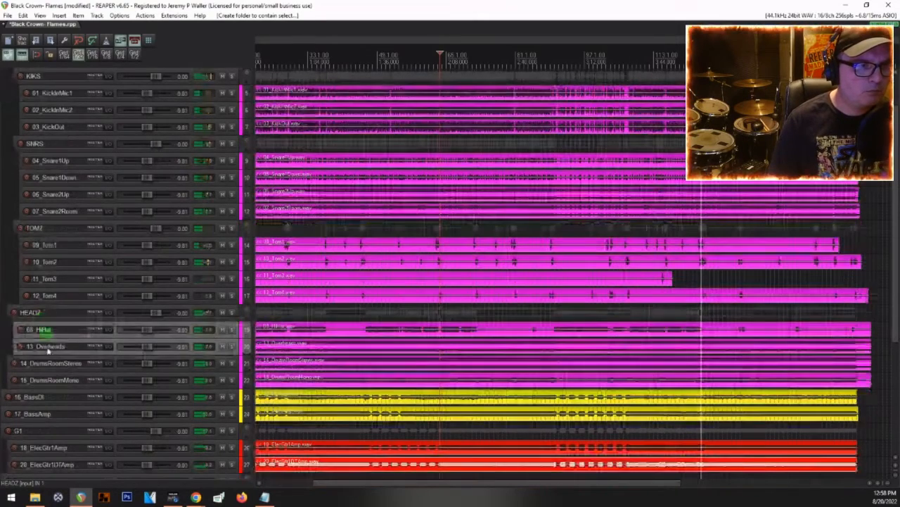
pyautogui.click(47, 363)
pyautogui.keyDown('shift'); pyautogui.click(49, 379); pyautogui.keyUp('shift')
pyautogui.write('f')
pyautogui.write('RO')
pyautogui.write('OMZ')
pyautogui.press('Return')
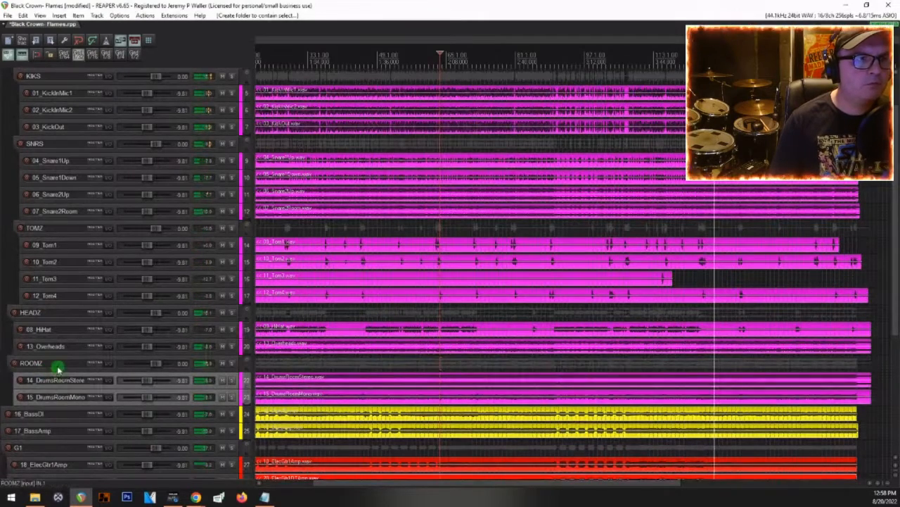
pyautogui.scroll(2, 56, 352)
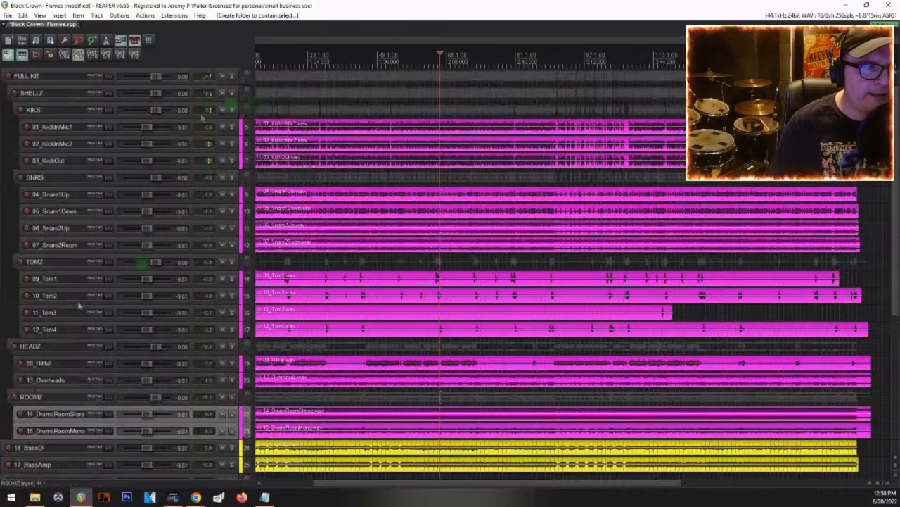
pyautogui.scroll(-4, 75, 216)
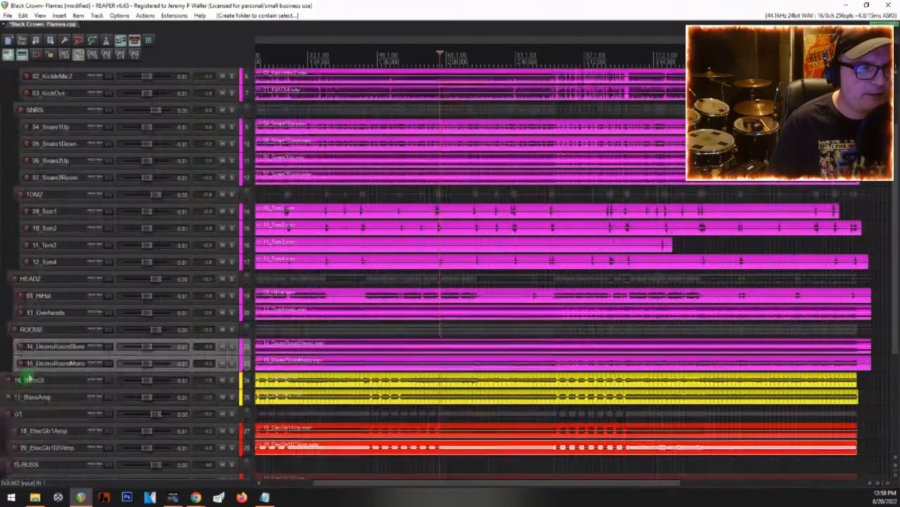
# Step: Group the 16_BassDI and 17_BassAmp tracks into a folder named LO-BUSS
pyautogui.keyDown('shift'); pyautogui.click(28, 397); pyautogui.keyUp('shift')
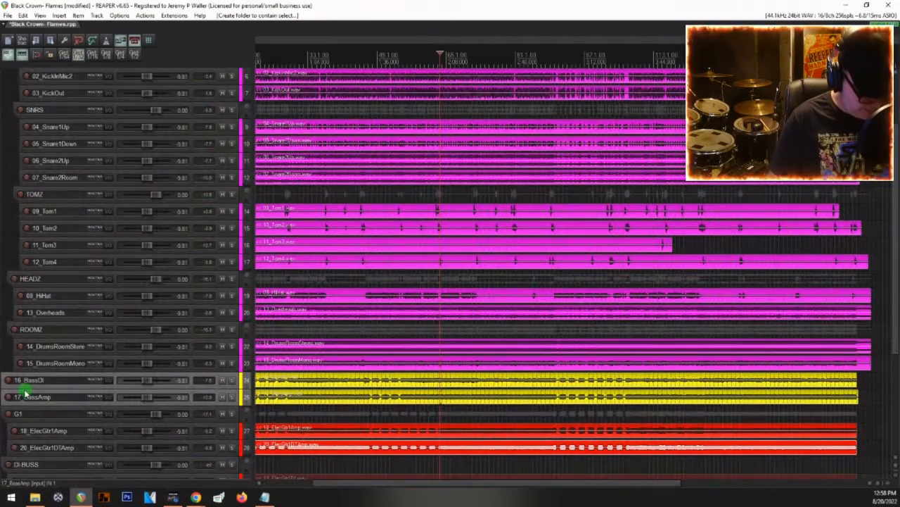
pyautogui.press('f')
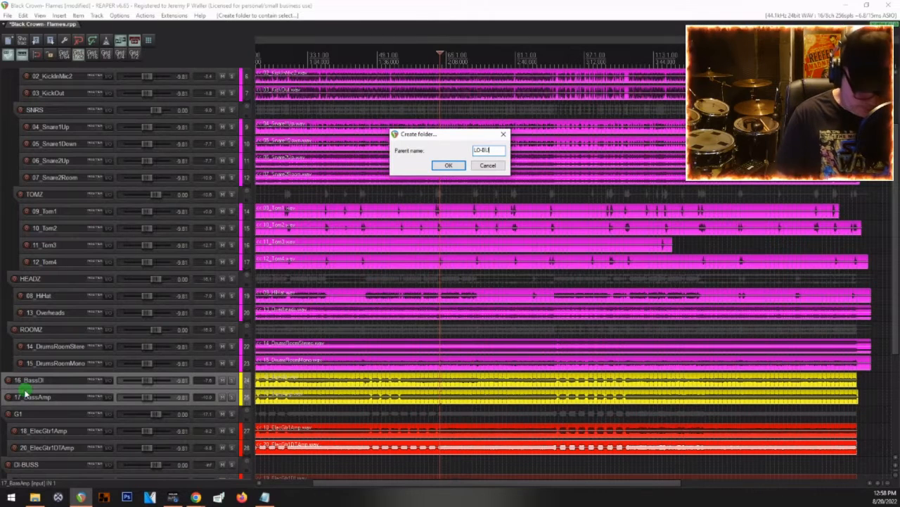
pyautogui.press('Return')
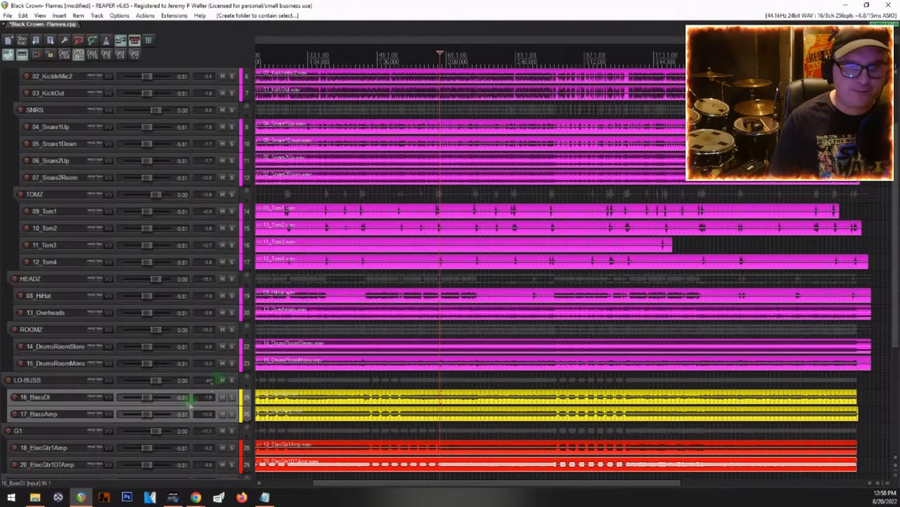
pyautogui.click(151, 18)
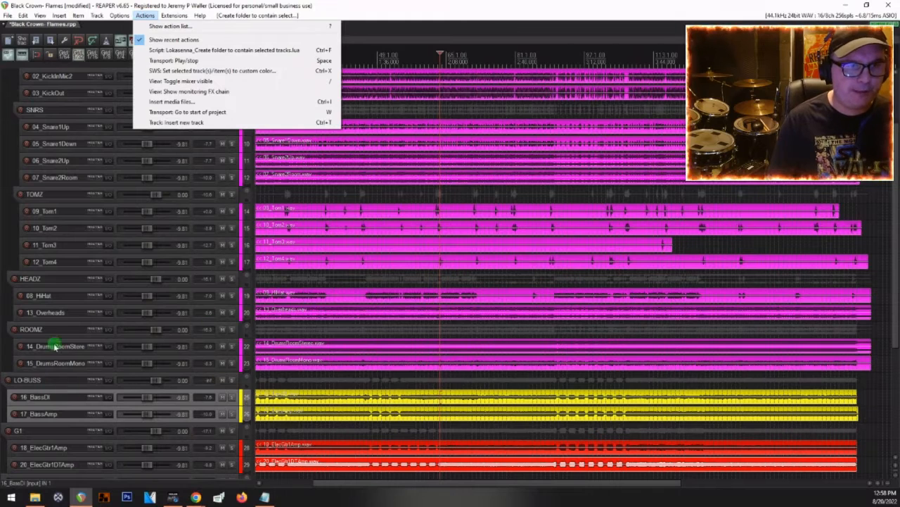
pyautogui.click(51, 379)
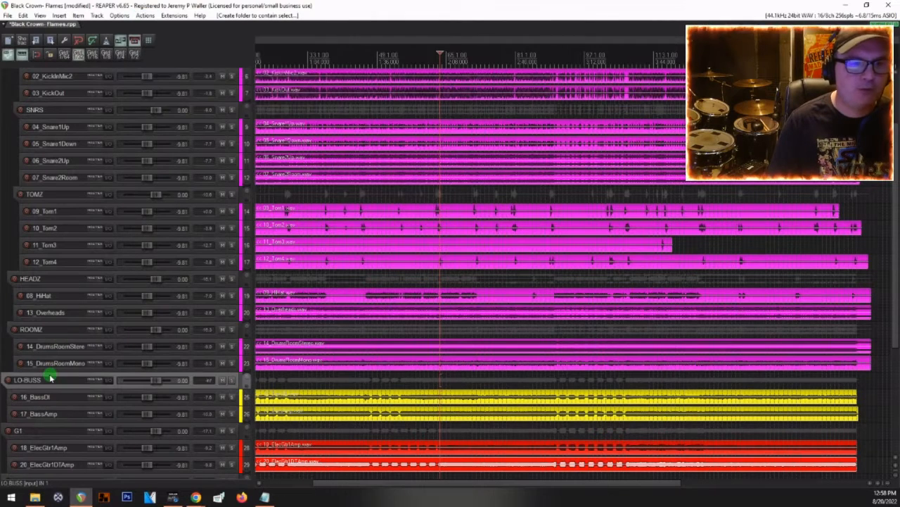
# Step: Audition the FULL KIT drum folder soloed, and unsolo it again
pyautogui.scroll(-2, 396, 385)
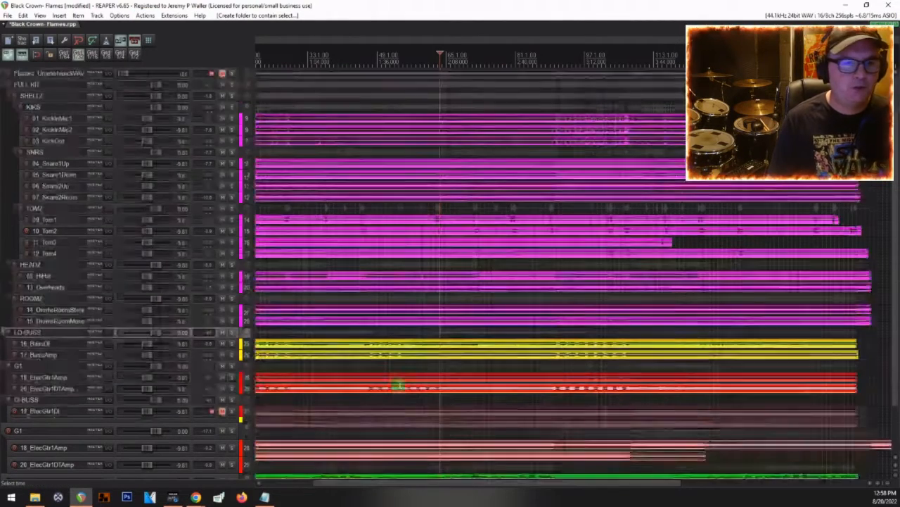
pyautogui.scroll(-2, 437, 325)
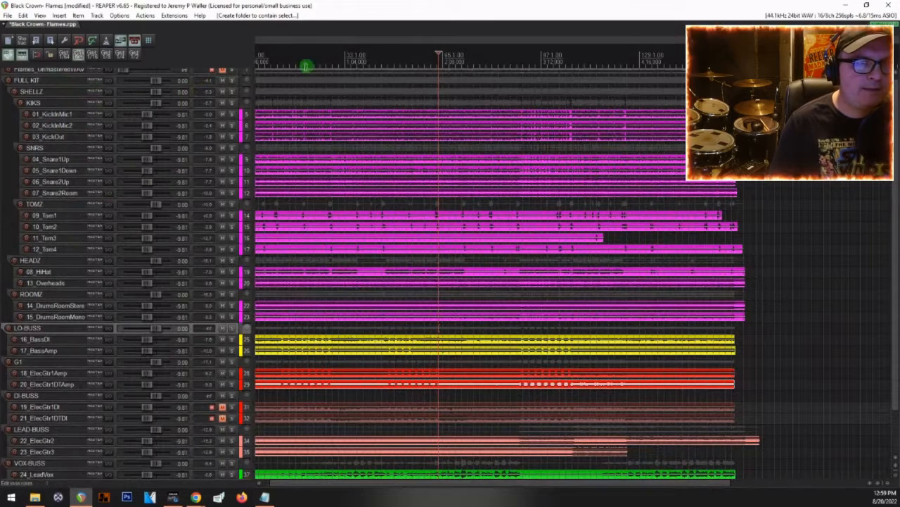
pyautogui.click(230, 82)
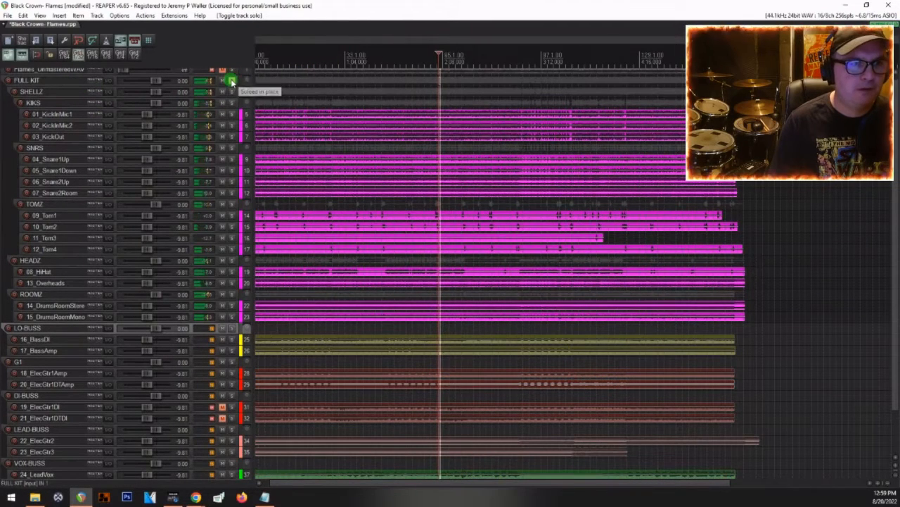
pyautogui.click(231, 81)
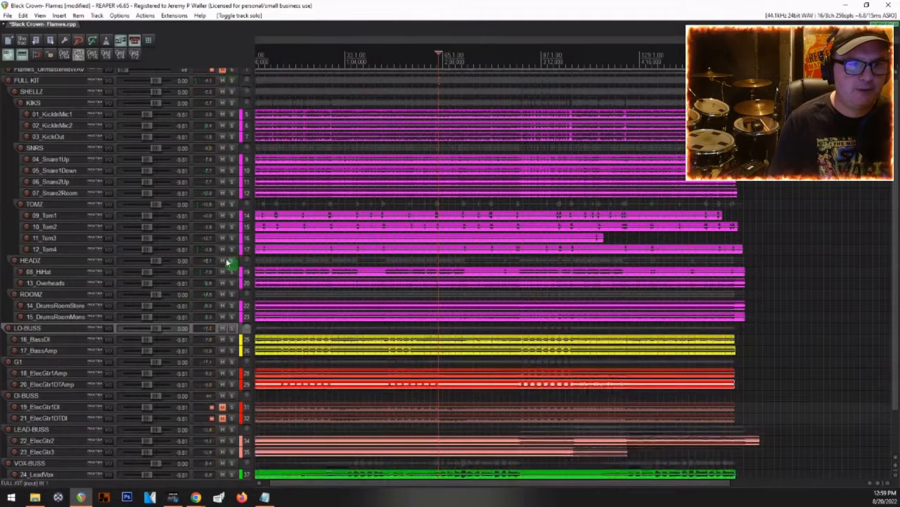
# Step: Solo the HEADZ, ROOMZ and TOMZ drum folders together
pyautogui.click(233, 261)
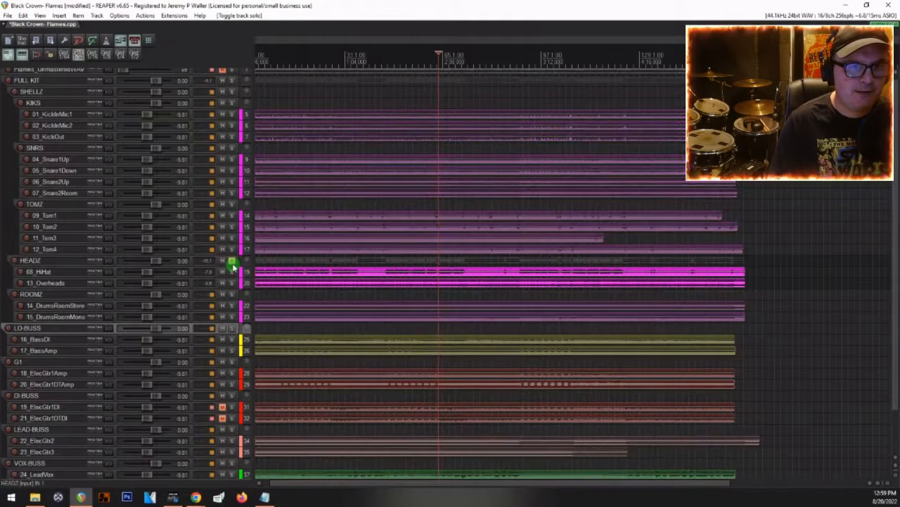
pyautogui.click(232, 283)
pyautogui.click(233, 294)
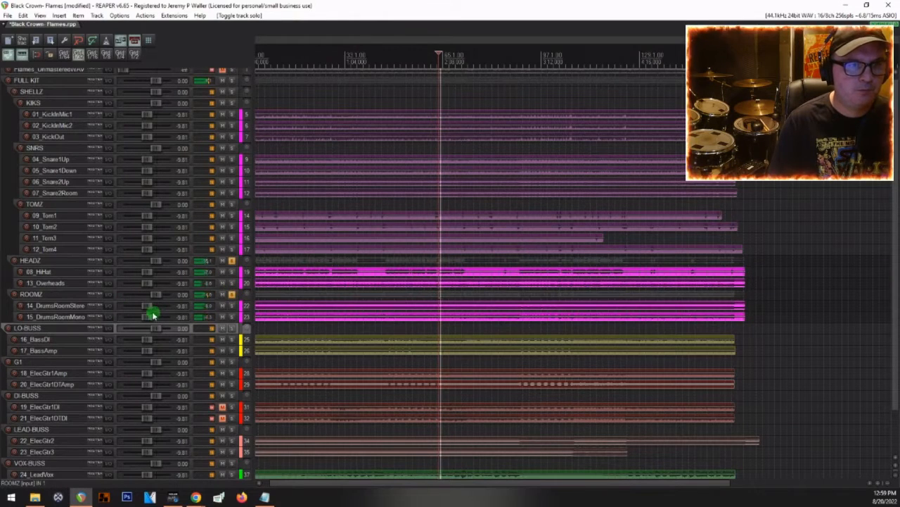
pyautogui.click(233, 206)
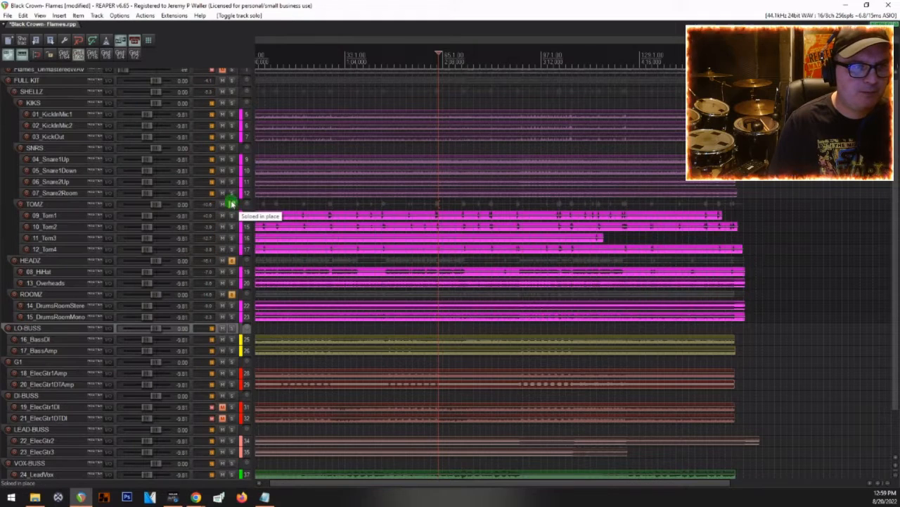
pyautogui.click(30, 203)
pyautogui.click(35, 148)
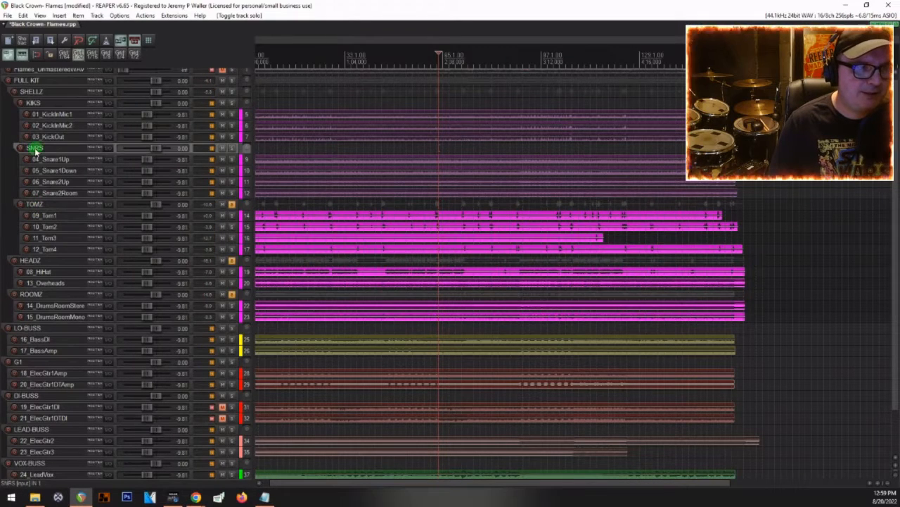
pyautogui.click(32, 103)
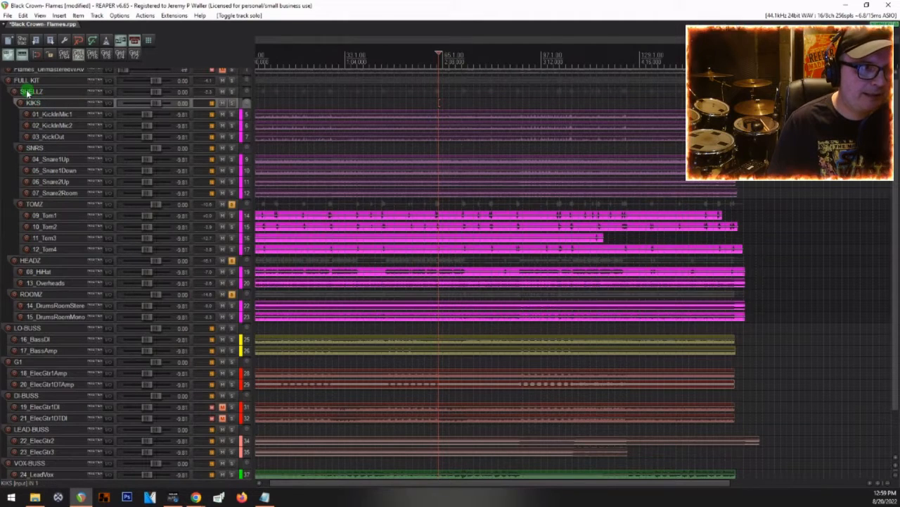
# Step: Play the drums with SHELLZ soloed in place of TOMZ, and clear all track solos
pyautogui.click(26, 92)
pyautogui.press('space')
pyautogui.click(232, 92)
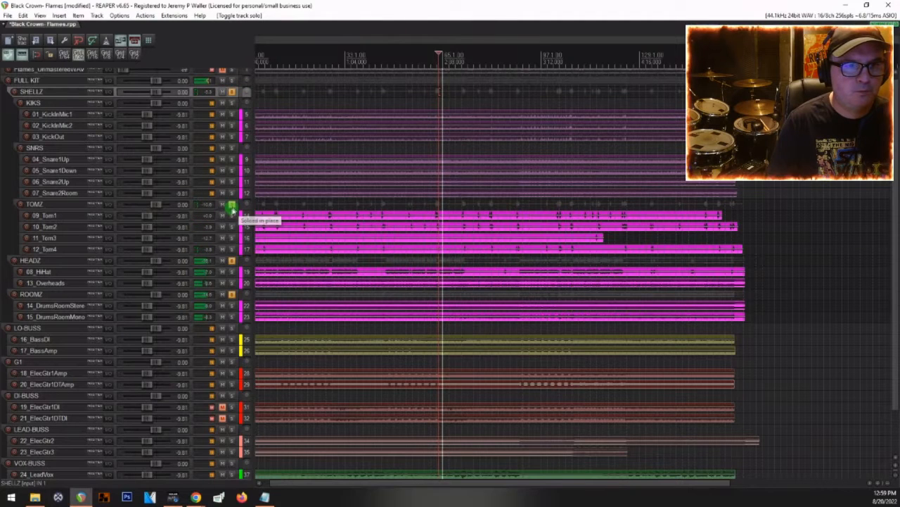
pyautogui.click(232, 205)
pyautogui.rightClick(232, 205)
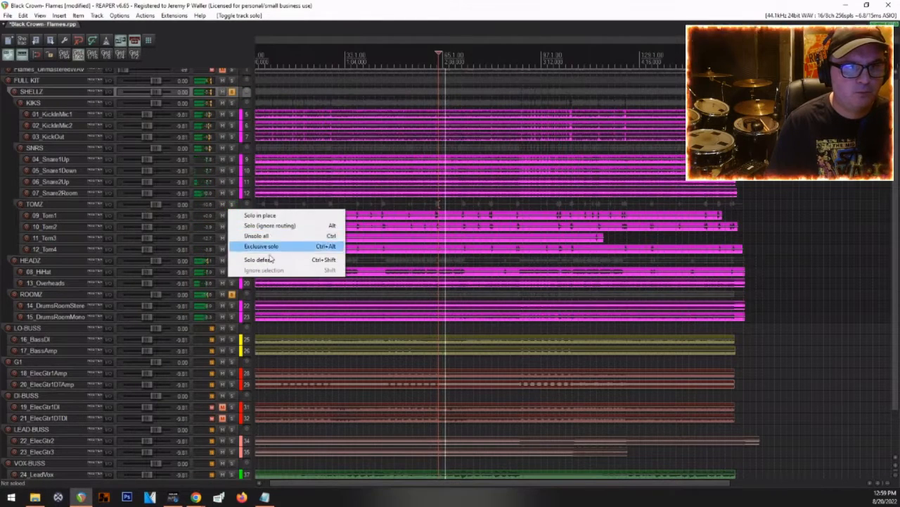
pyautogui.click(260, 236)
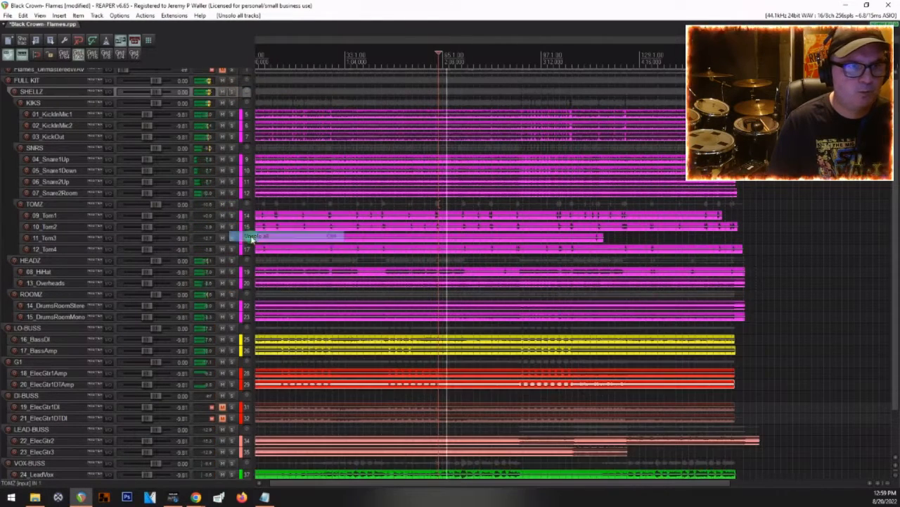
# Step: Audition the SHELLZ folder on its own, stop playback and unsolo it
pyautogui.click(232, 92)
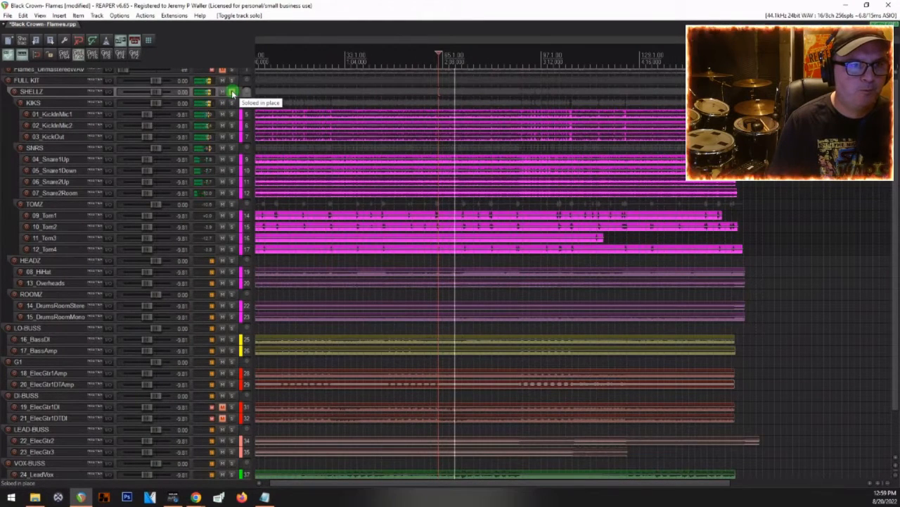
pyautogui.press('space')
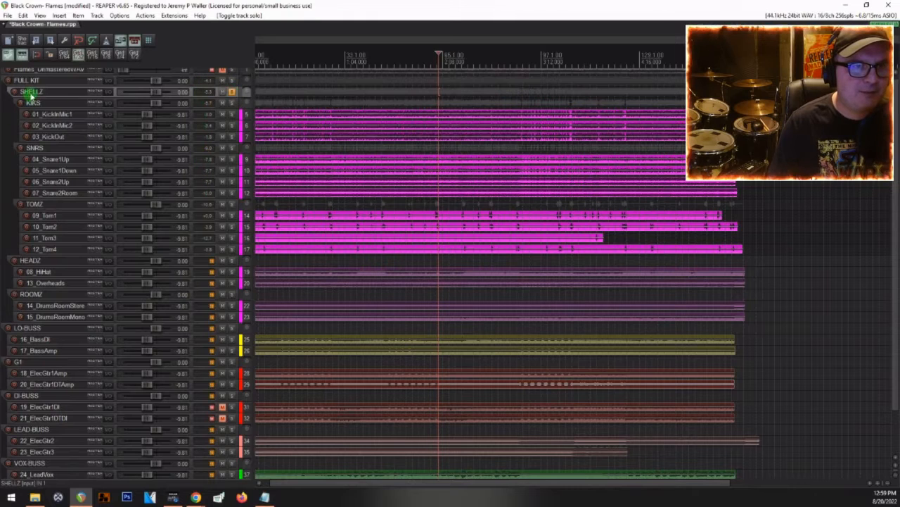
pyautogui.click(233, 92)
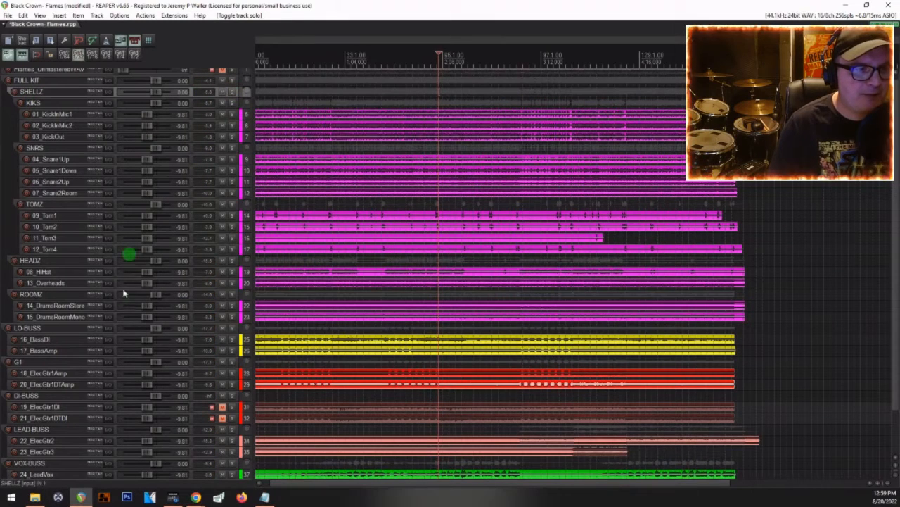
# Step: Audition the LO-BUSS bass folder soloed, and unsolo it again
pyautogui.click(232, 329)
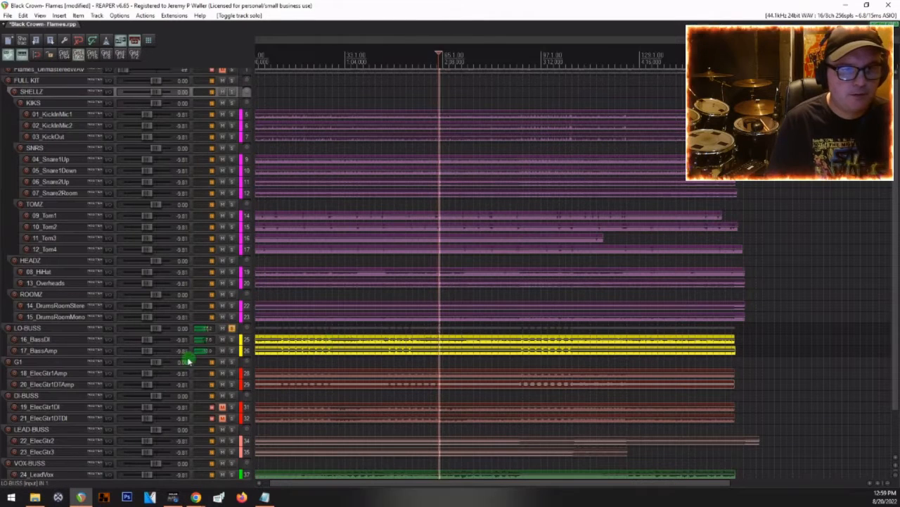
pyautogui.click(233, 327)
pyautogui.click(232, 328)
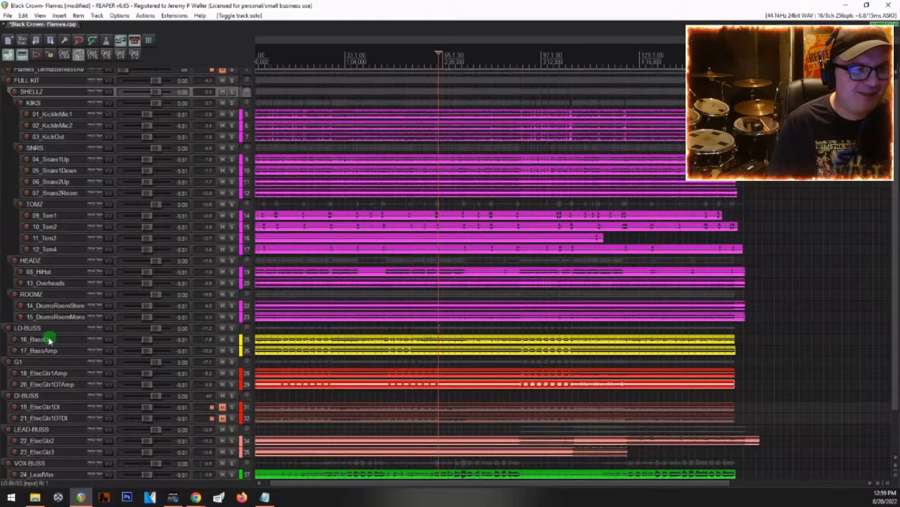
# Step: Check the G1 guitar folder in solo, and unsolo it again
pyautogui.scroll(-1, 45, 337)
pyautogui.click(32, 339)
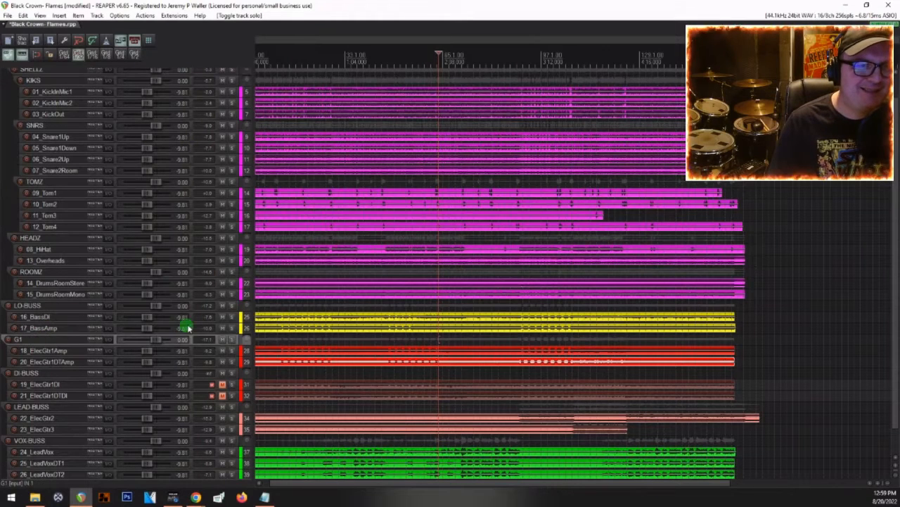
pyautogui.click(233, 341)
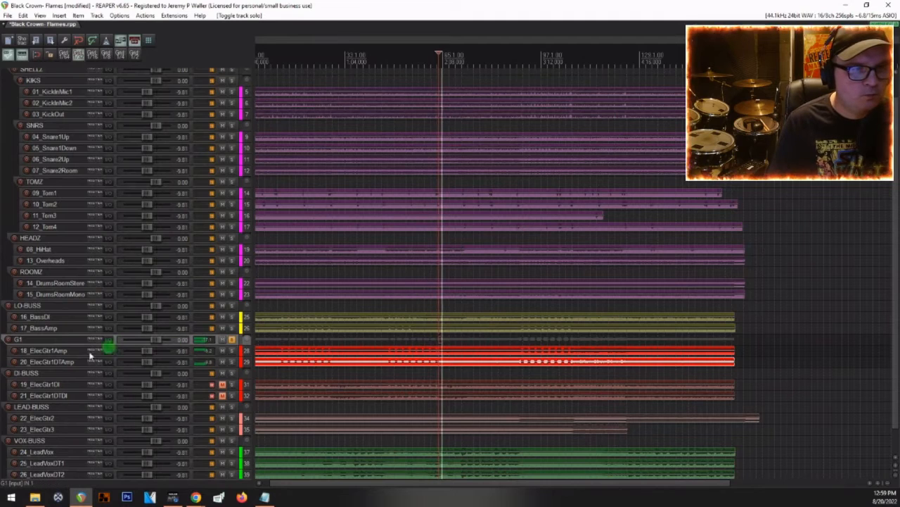
pyautogui.click(232, 341)
# Step: Select the G1 folder and leave it soloed to isolate the rhythm guitar amp tracks
pyautogui.click(51, 373)
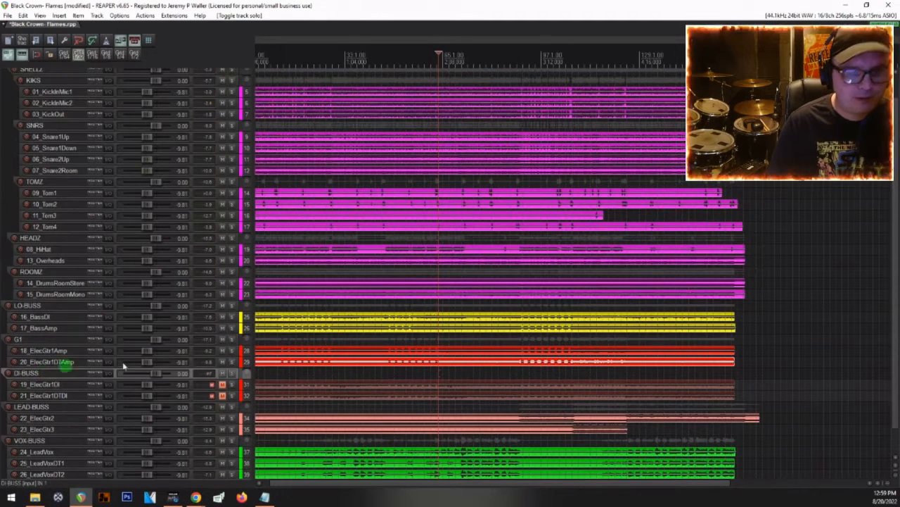
pyautogui.click(23, 342)
pyautogui.press('space')
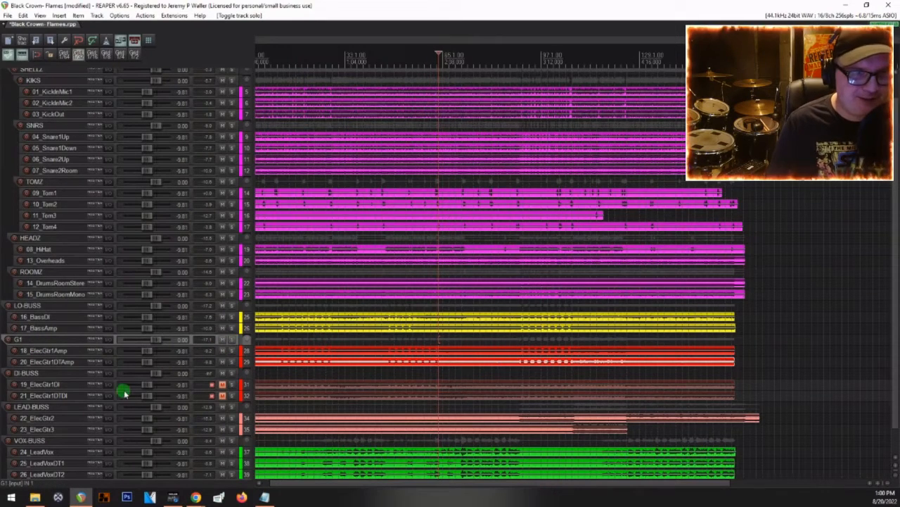
pyautogui.click(231, 342)
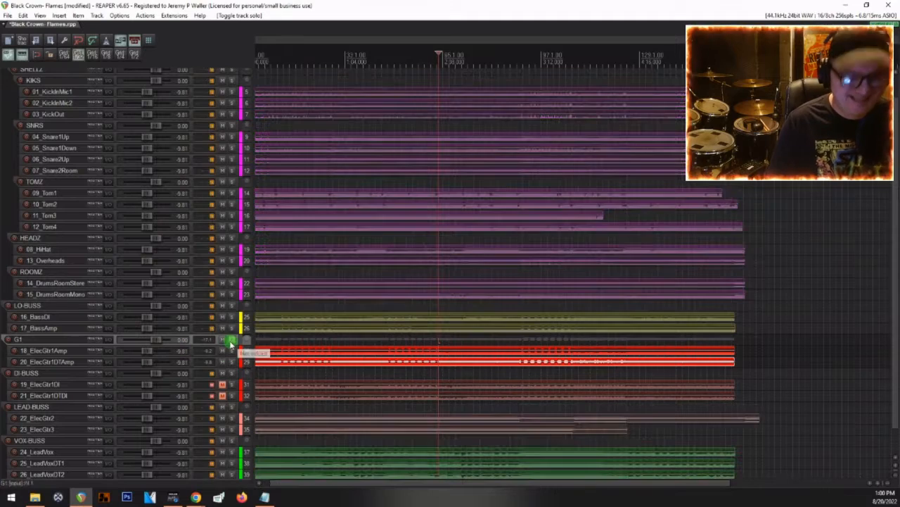
# Step: Show the mixer and add the Toneforge Jeff Loomis VST plugin to the 19_ElecGtr1DI track
pyautogui.hotkey('ctrl', 'm')
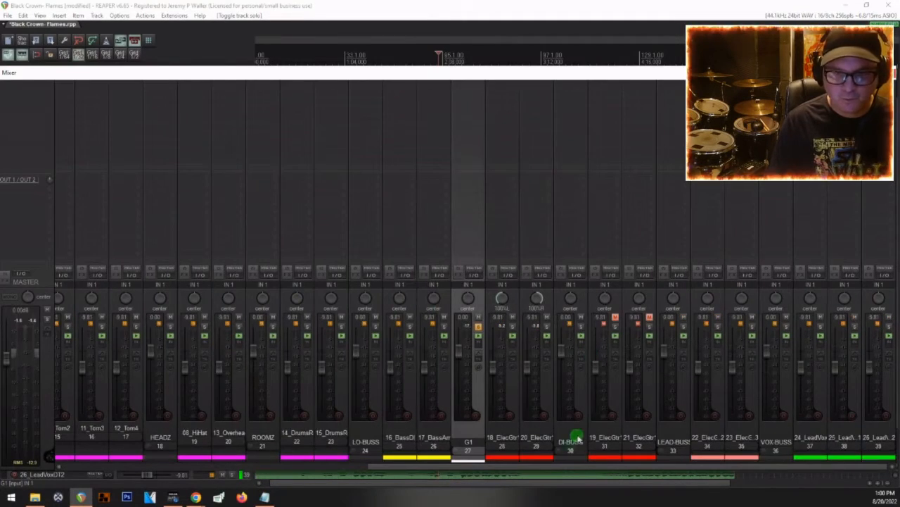
pyautogui.click(574, 441)
pyautogui.click(603, 89)
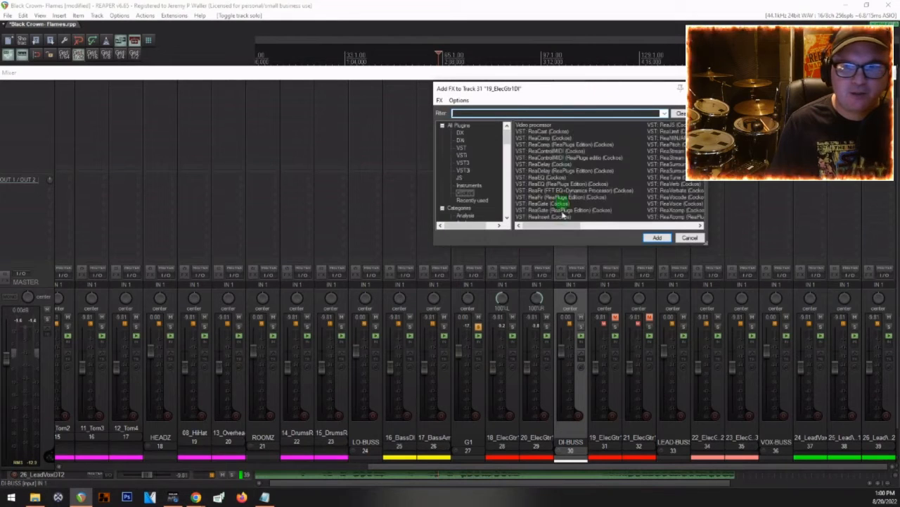
pyautogui.scroll(-3, 666, 131)
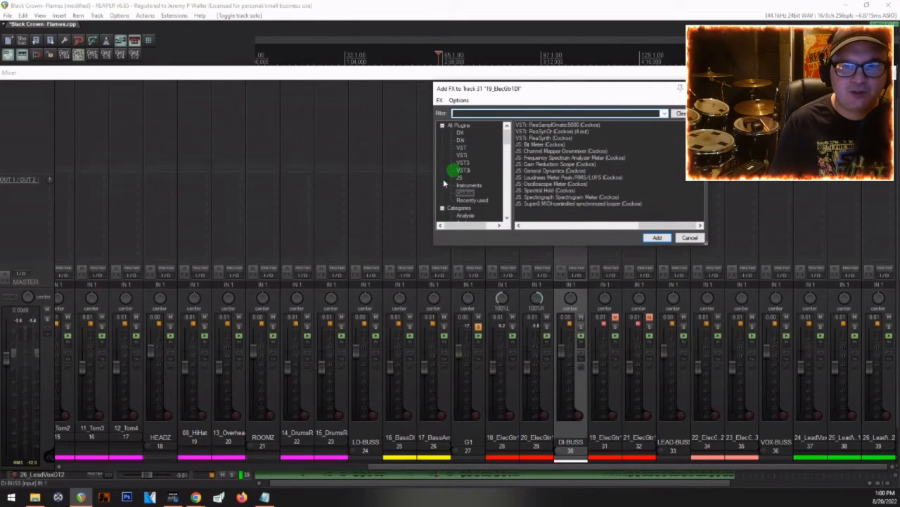
pyautogui.click(460, 147)
pyautogui.scroll(-6, 547, 157)
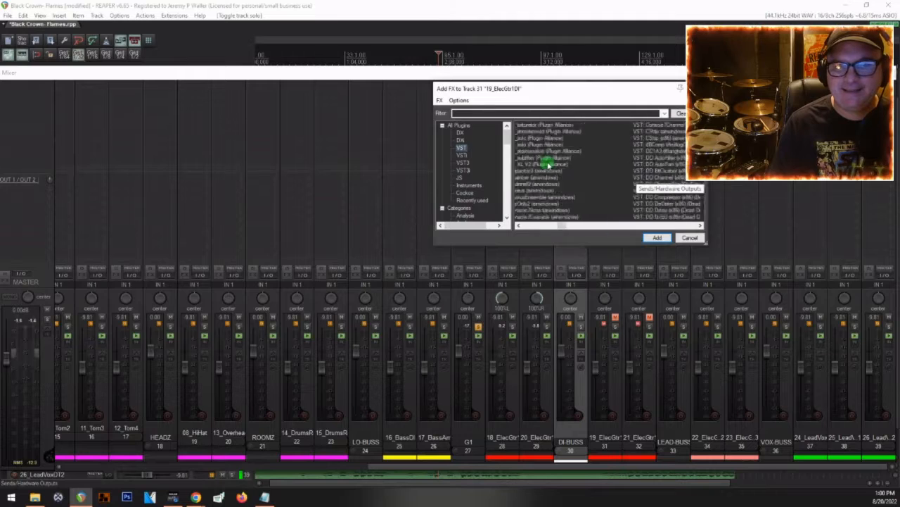
pyautogui.scroll(-8, 545, 156)
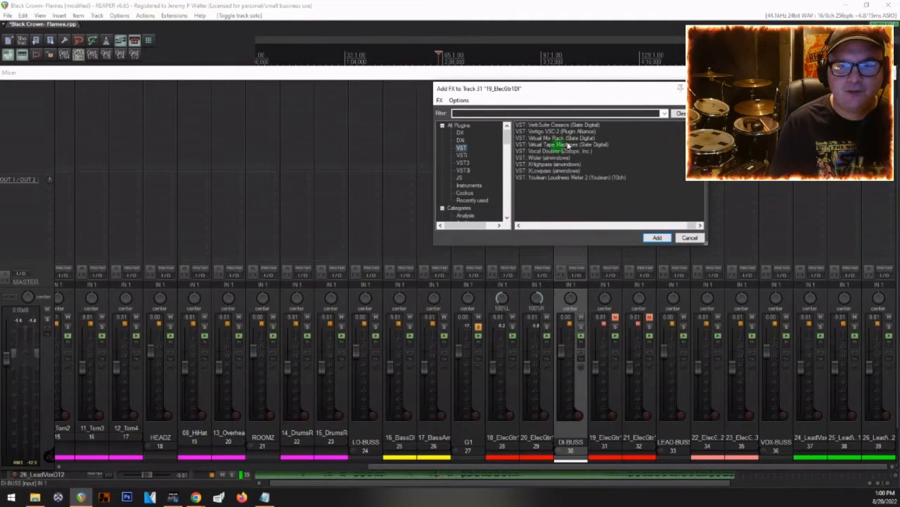
pyautogui.scroll(2, 571, 143)
pyautogui.click(568, 138)
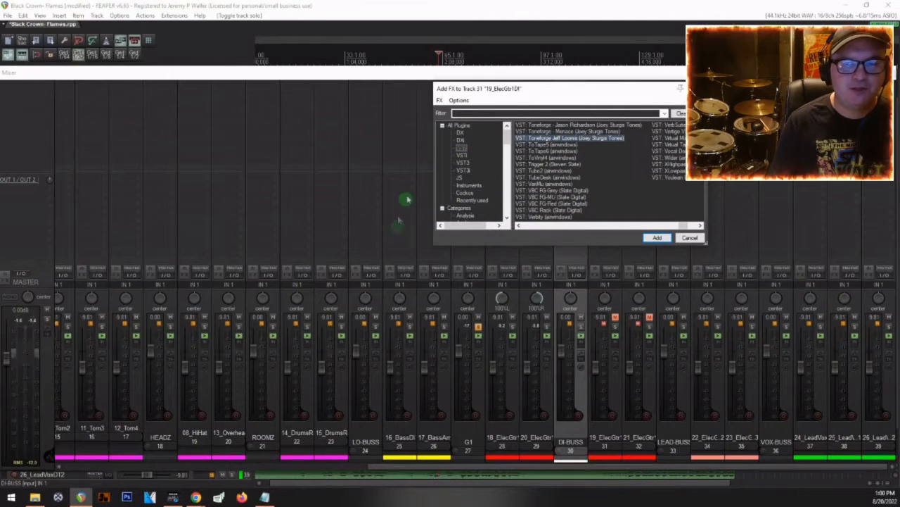
pyautogui.press('Return')
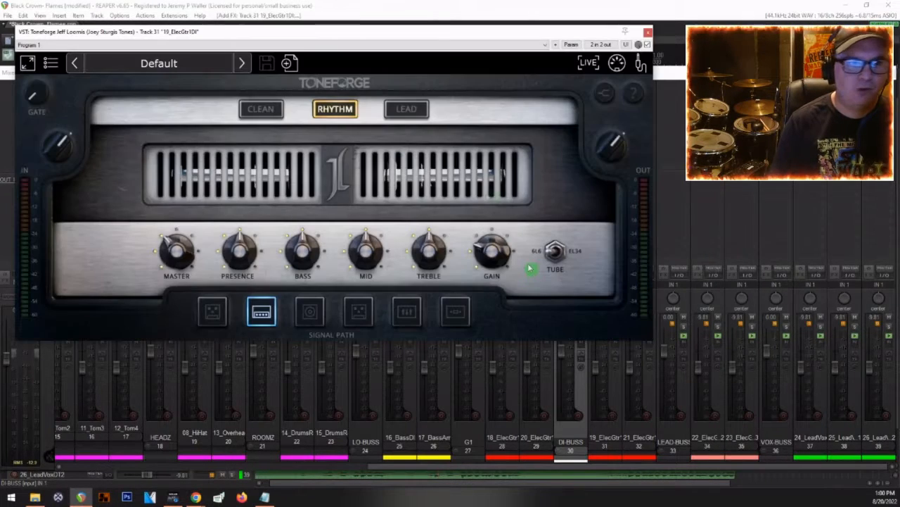
# Step: Load the JST community preset Andres 6L6 Rhythm in the amp sim on 19_ElecGtr1DI and close the plugin
pyautogui.click(175, 62)
pyautogui.moveTo(154, 107)
pyautogui.moveTo(260, 106)
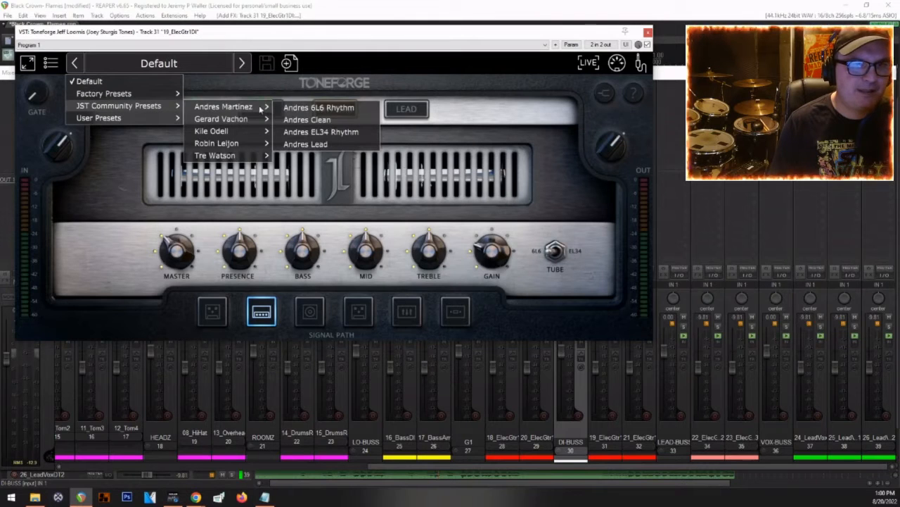
pyautogui.click(319, 108)
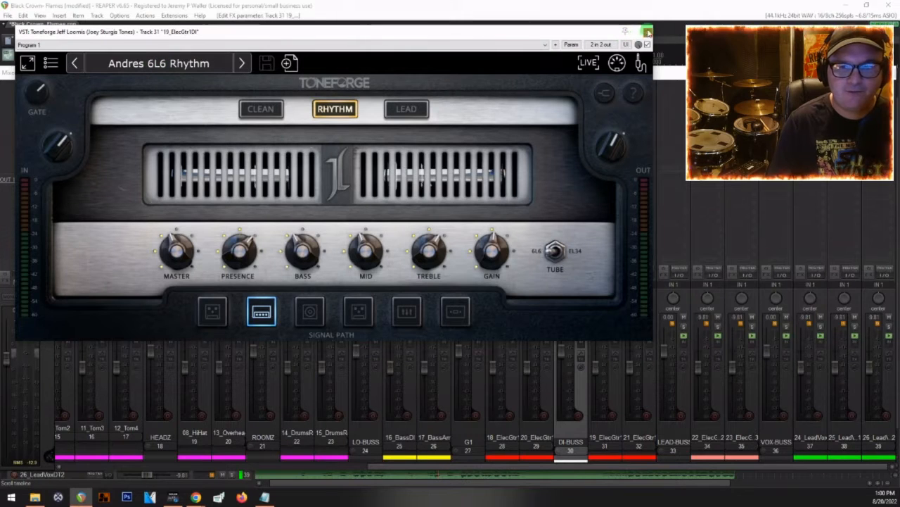
pyautogui.click(648, 32)
# Step: Copy the Toneforge Jeff Loomis plugin to 21_ElecGtr1DTDI, load its Andres EL34 Rhythm preset, and close it after viewing the pedal and cabinet sections
pyautogui.moveTo(635, 102)
pyautogui.mouseDown()
pyautogui.moveTo(603, 87)
pyautogui.moveTo(633, 84)
pyautogui.mouseUp()
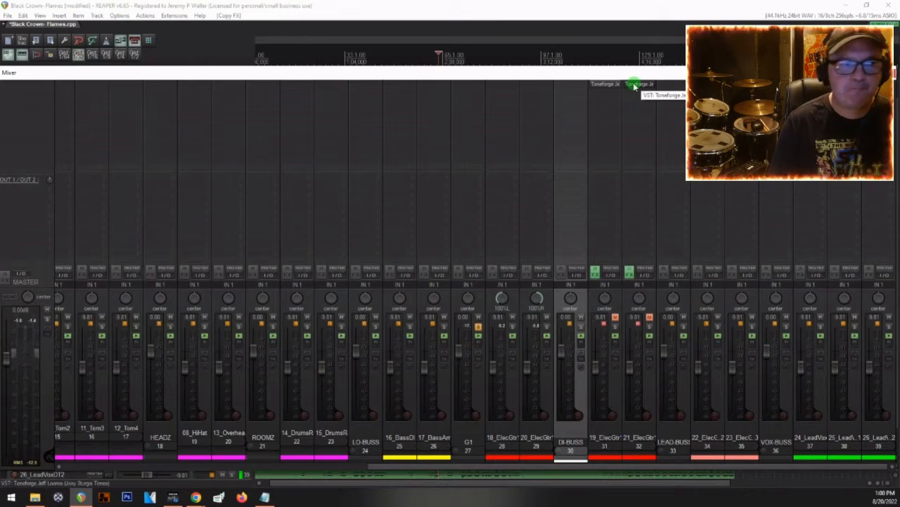
pyautogui.click(634, 86)
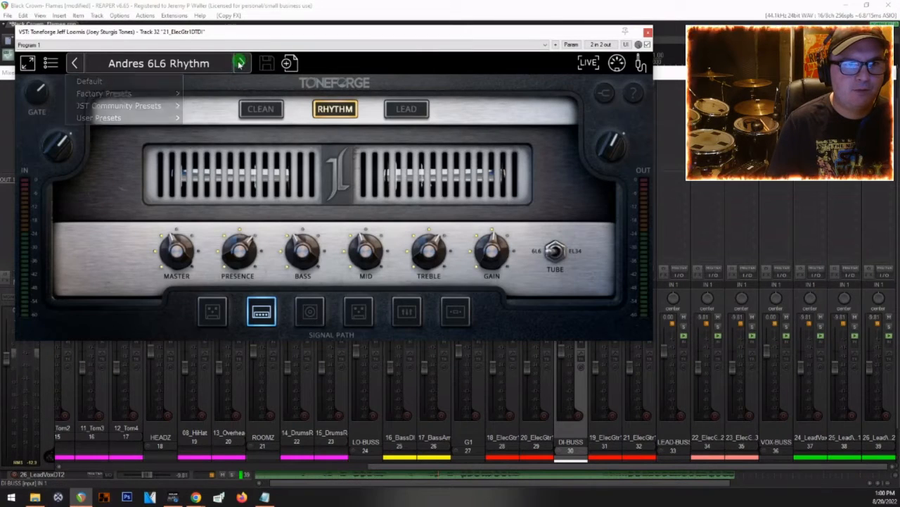
pyautogui.click(242, 63)
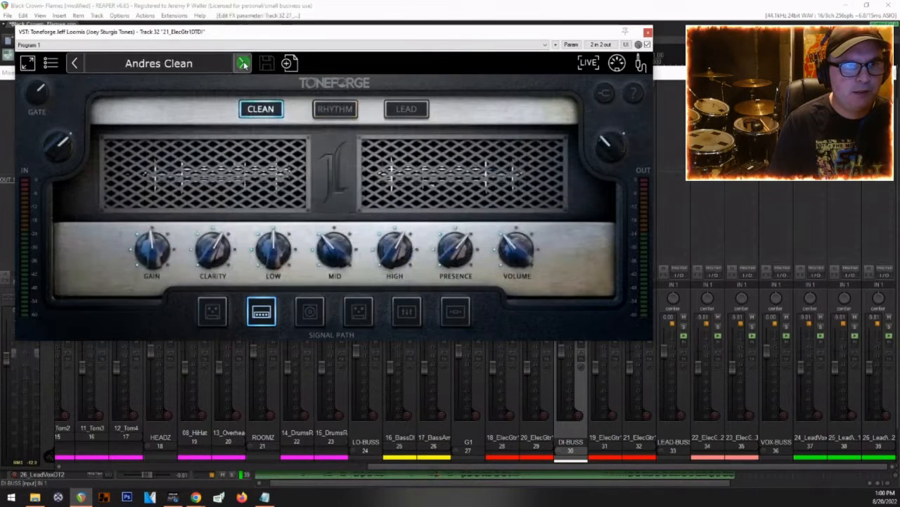
pyautogui.click(242, 63)
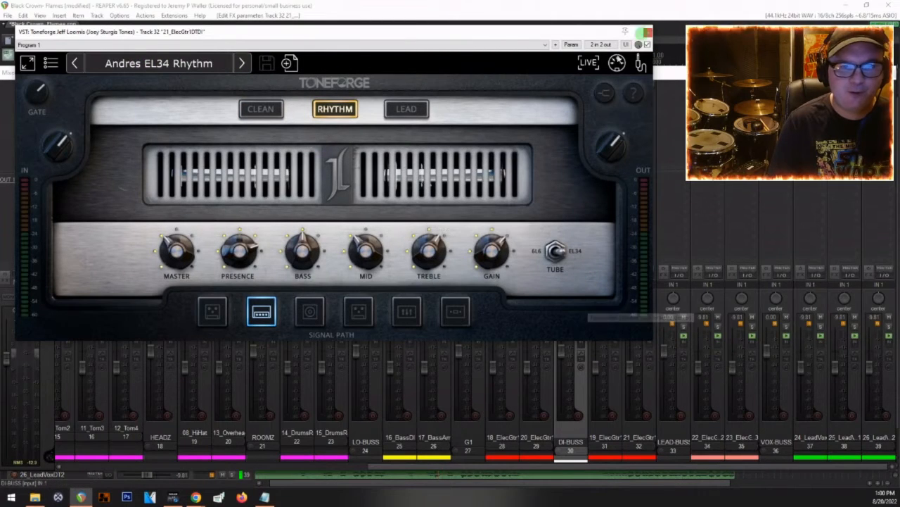
pyautogui.click(360, 313)
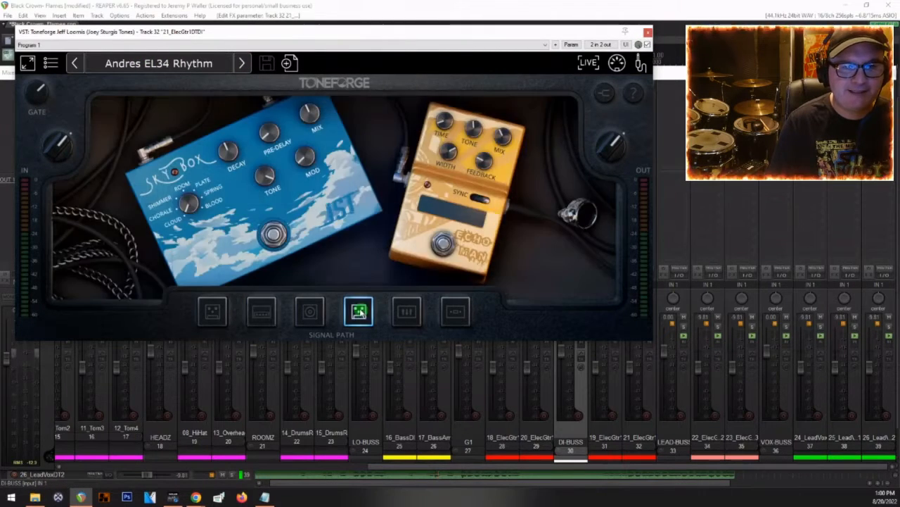
pyautogui.click(308, 310)
pyautogui.click(648, 33)
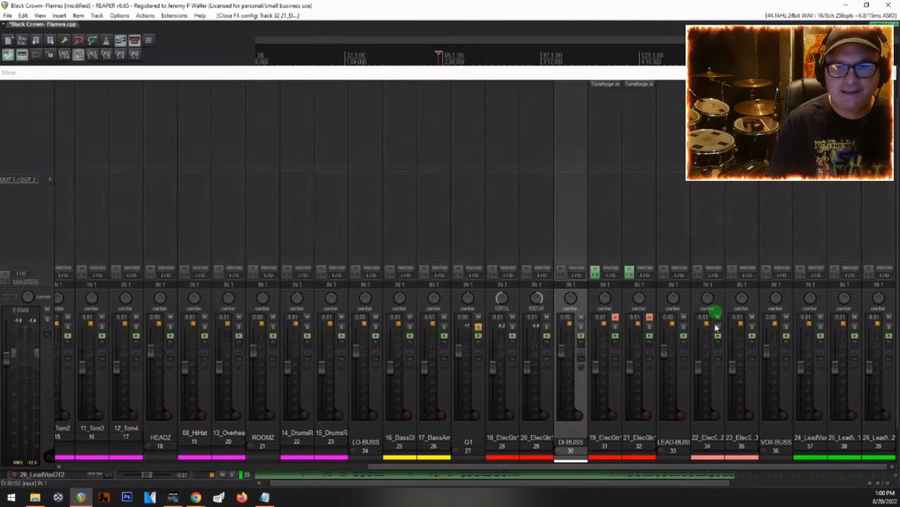
# Step: Pan the two guitar tracks in LEAD-BUSS 100% left and right, and the two DI-BUSS guitar tracks likewise
pyautogui.moveTo(708, 305); pyautogui.dragTo(706, 301)
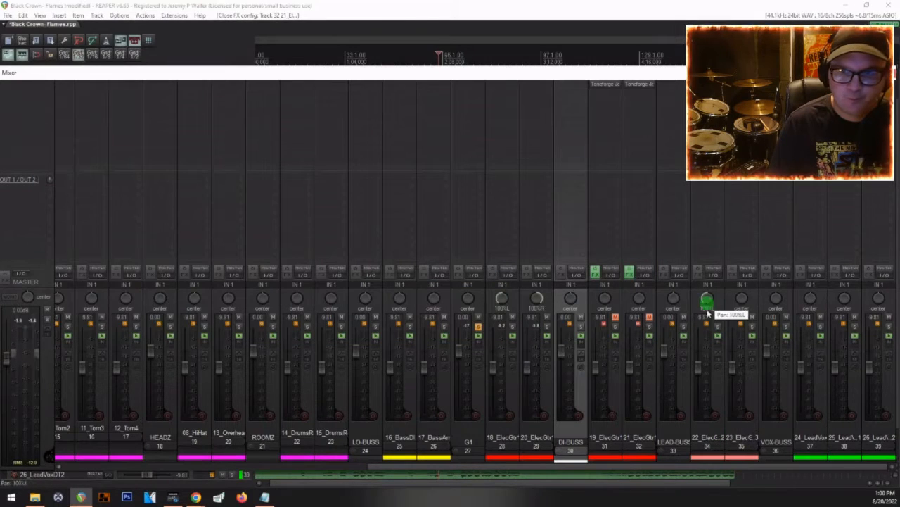
pyautogui.moveTo(742, 299); pyautogui.dragTo(743, 298)
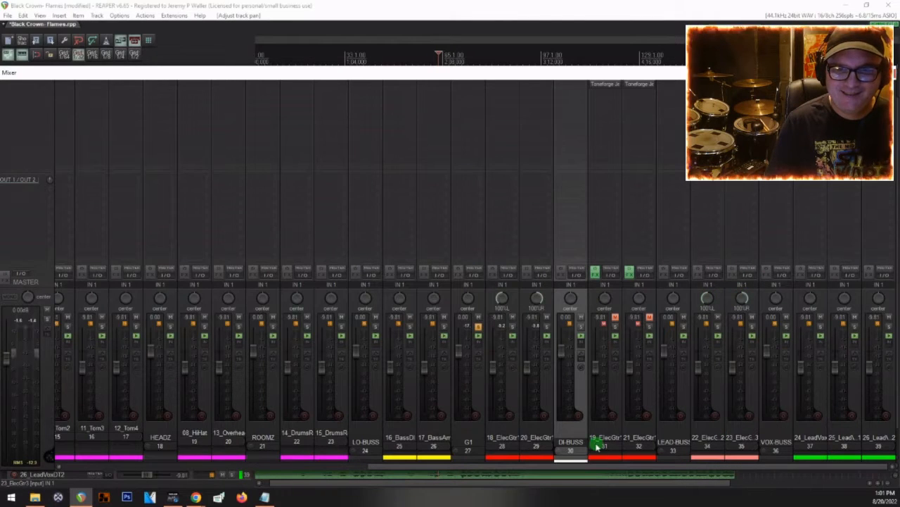
pyautogui.moveTo(605, 299); pyautogui.dragTo(640, 303)
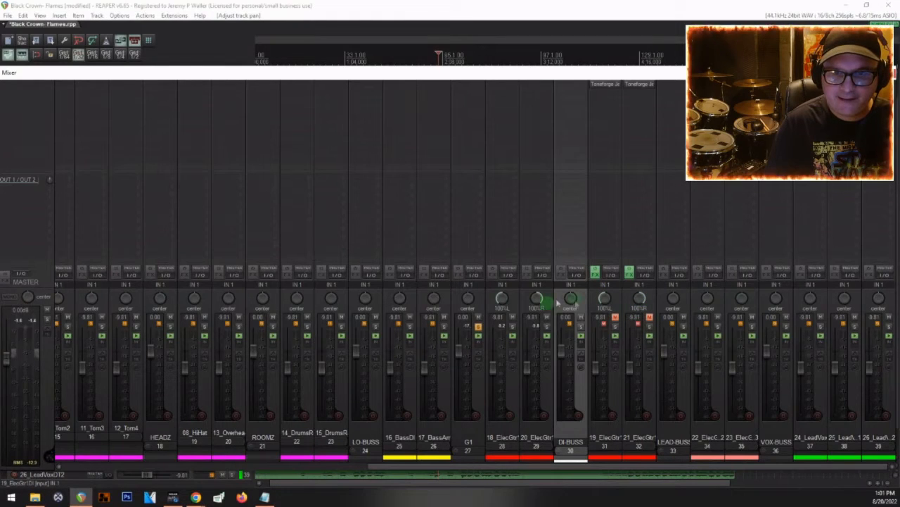
# Step: Audition DI-BUSS soloed with both DI tracks unmuted, set 19_ElecGtr1DI to -11.7 dB and 21_ElecGtr1DTDI to -9.52 dB, and unsolo the bus
pyautogui.click(581, 326)
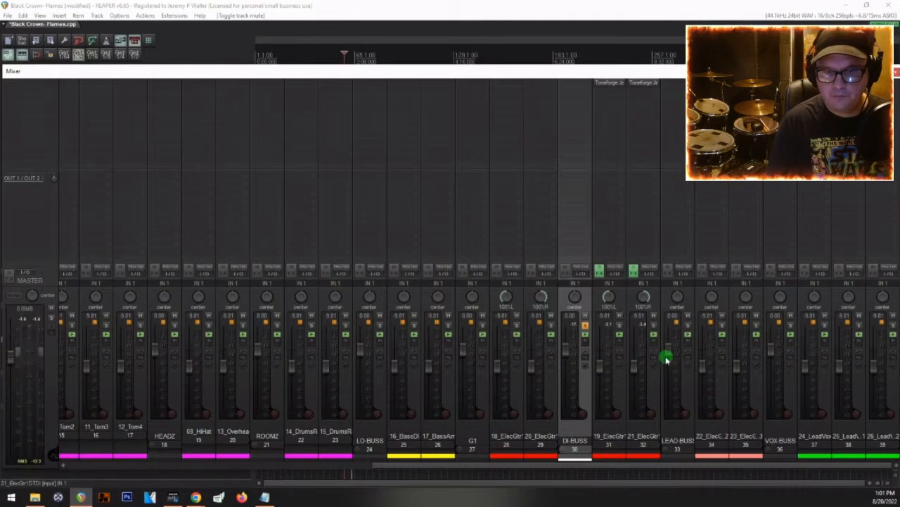
pyautogui.press('space')
pyautogui.moveTo(634, 370)
pyautogui.mouseDown()
pyautogui.moveTo(602, 368)
pyautogui.moveTo(635, 366)
pyautogui.mouseUp()
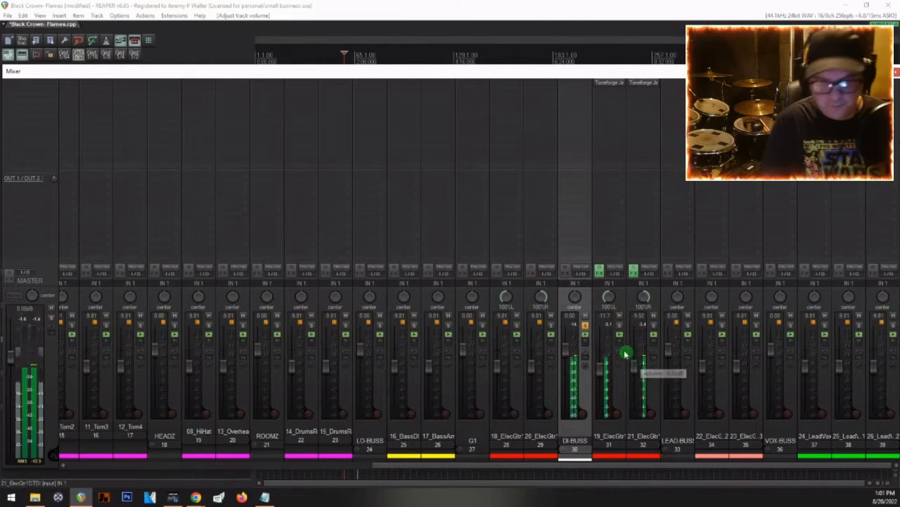
pyautogui.click(583, 325)
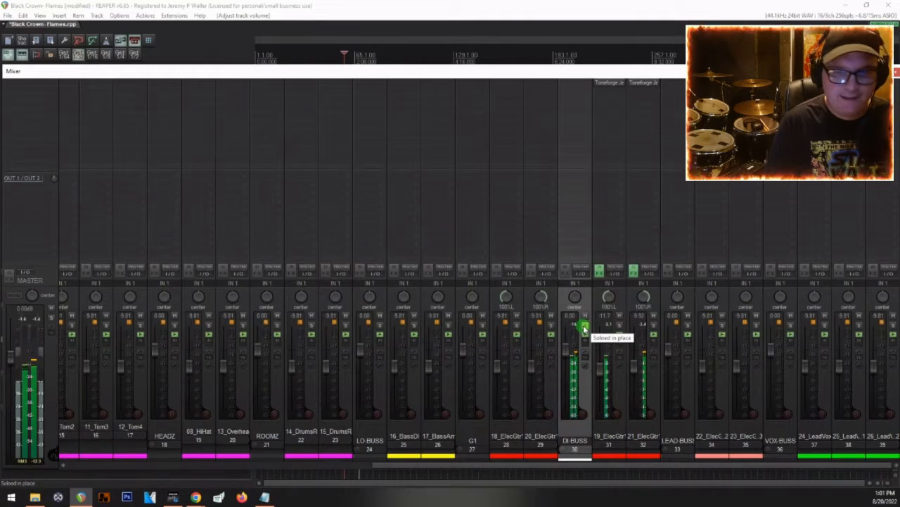
pyautogui.press('space')
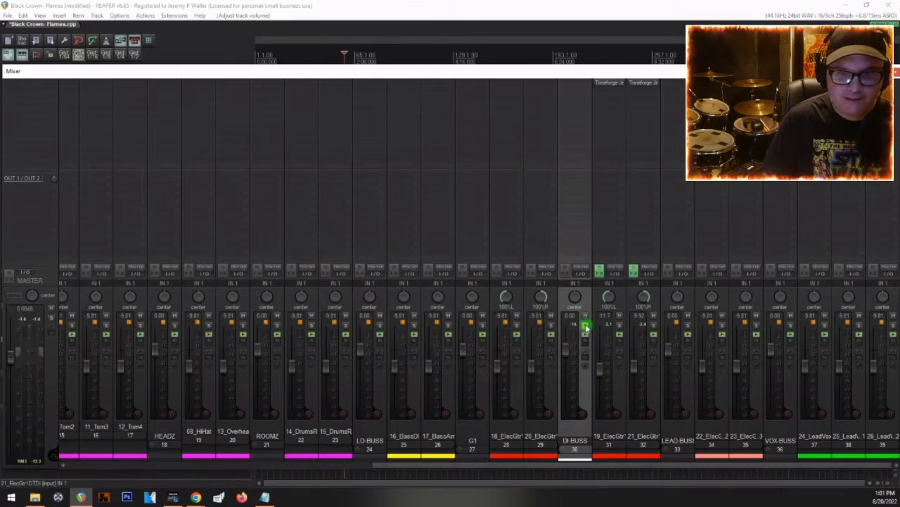
pyautogui.click(584, 326)
# Step: Play the full mix and lower DI-BUSS to -2.36 dB to blend in the amp-simmed guitars
pyautogui.press('space')
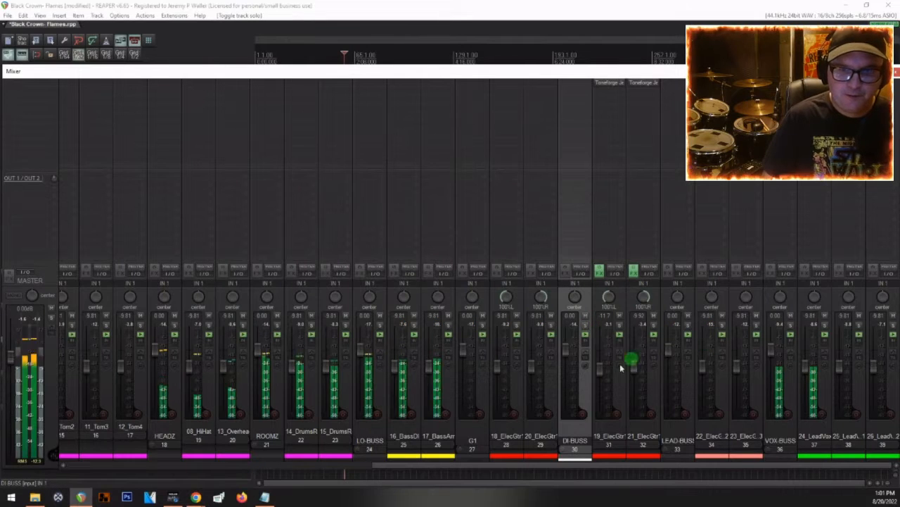
pyautogui.moveTo(573, 352); pyautogui.dragTo(566, 357)
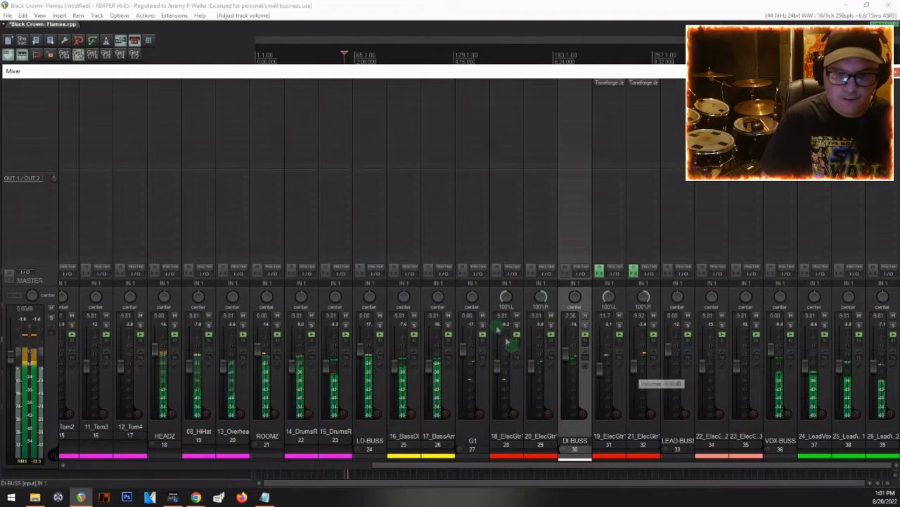
pyautogui.press('space')
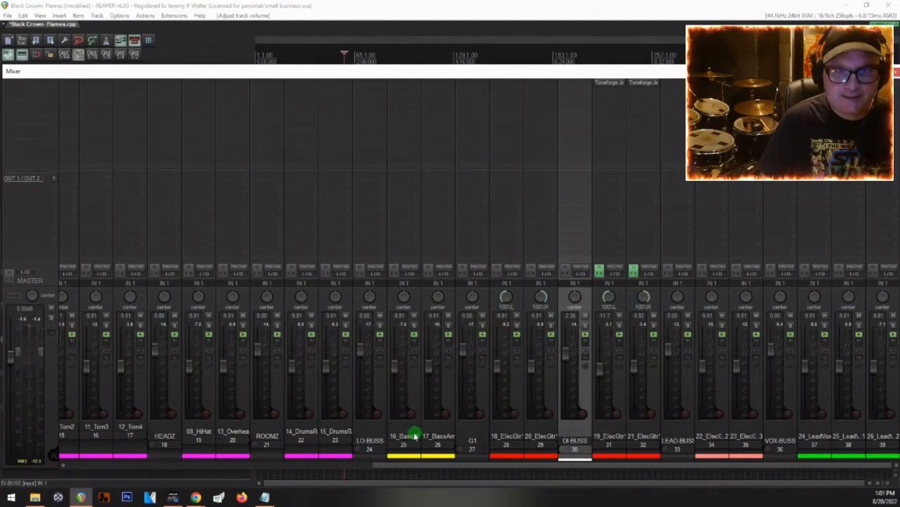
# Step: Add the Bassforge Hellraiser VST to 16_BassDI, load the Brute Boy preset, and close the plugin while the mix plays
pyautogui.click(415, 436)
pyautogui.click(396, 82)
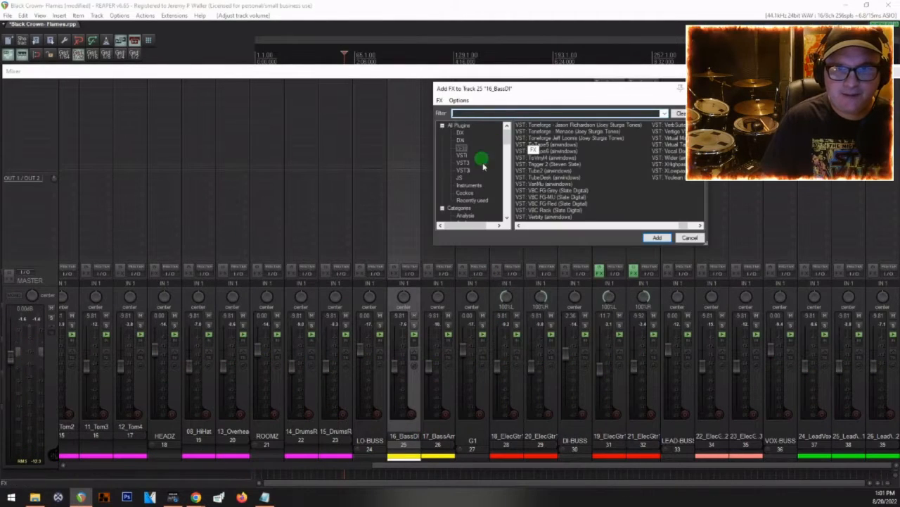
pyautogui.scroll(10, 537, 170)
pyautogui.scroll(5, 544, 164)
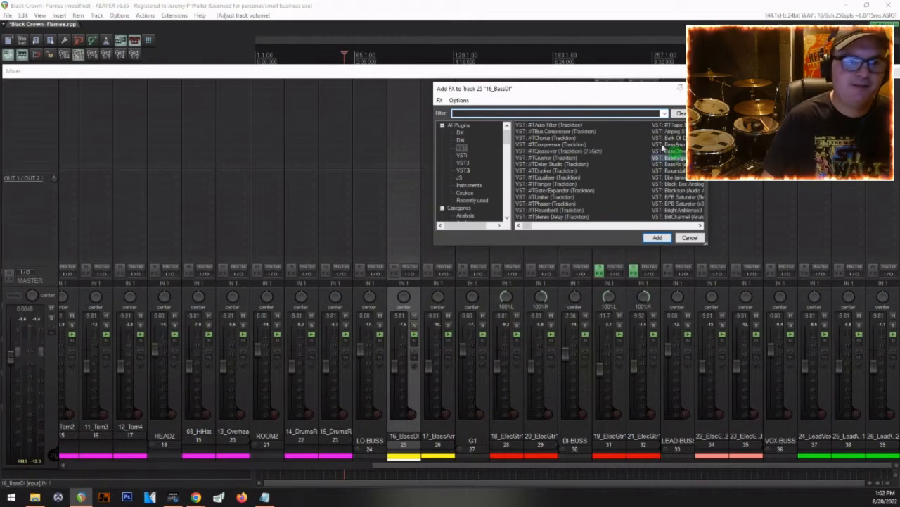
pyautogui.press('Return')
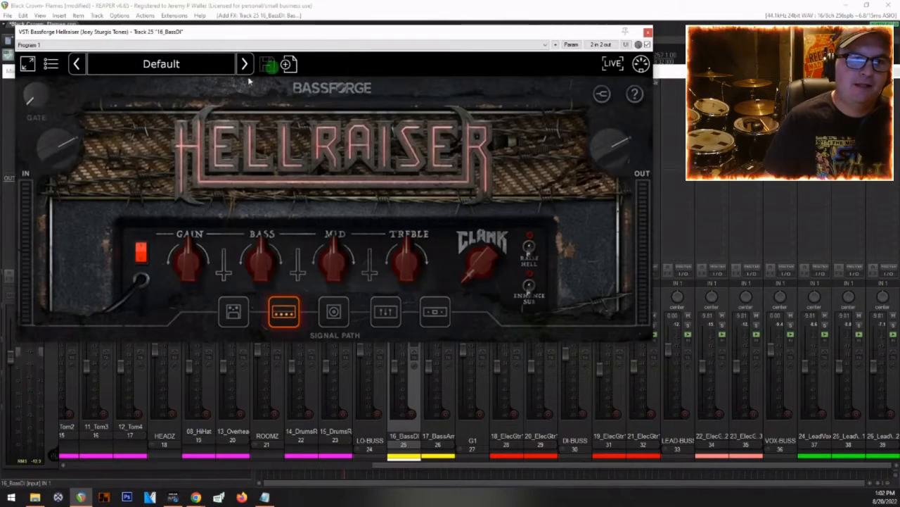
pyautogui.click(246, 65)
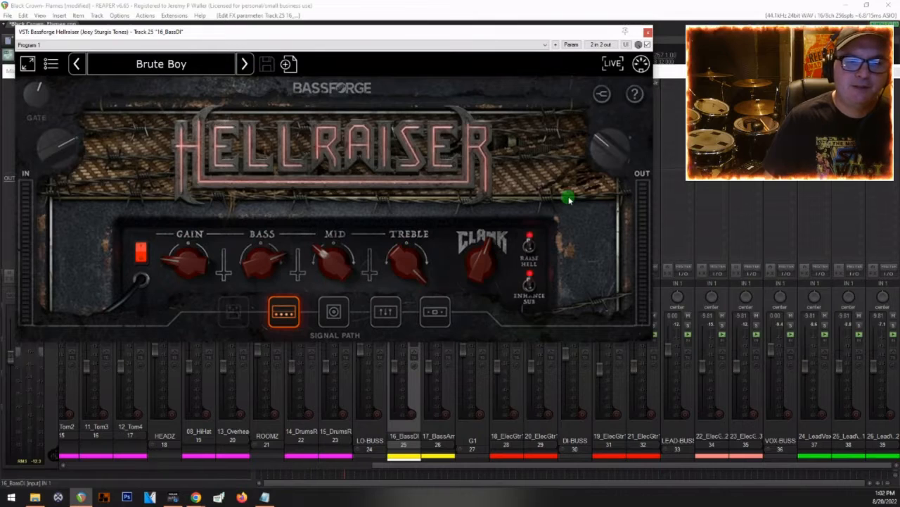
pyautogui.press('space')
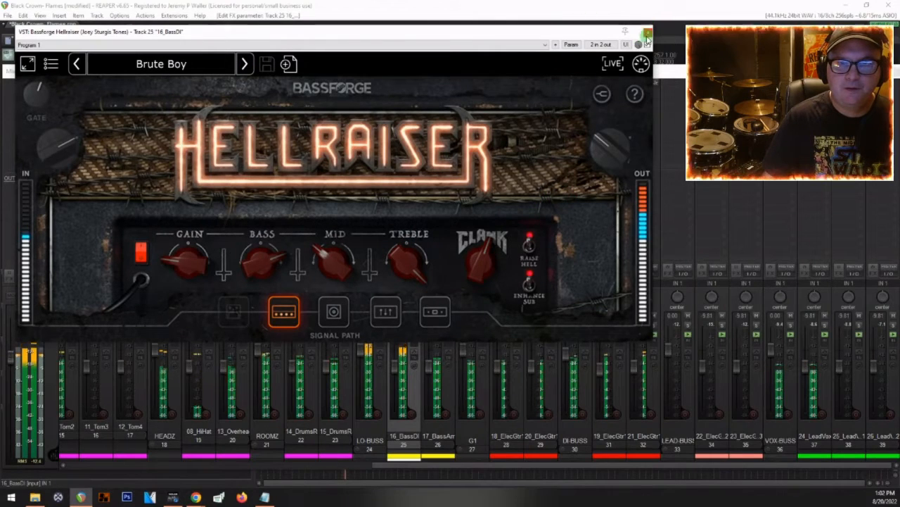
pyautogui.click(648, 31)
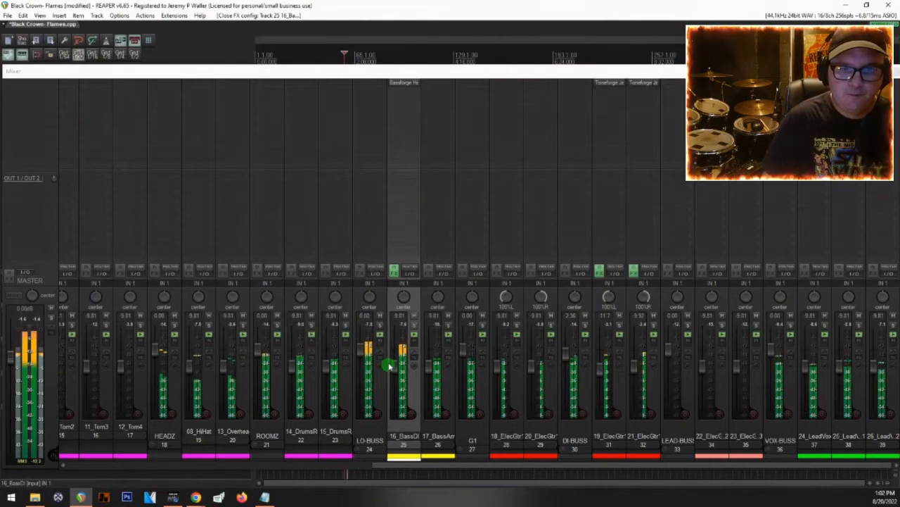
# Step: Lower LO-BUSS to -2.36 dB and 16_BassDI to -13.4 dB, checking the bass against the full mix
pyautogui.moveTo(394, 365); pyautogui.dragTo(394, 370)
pyautogui.press('space')
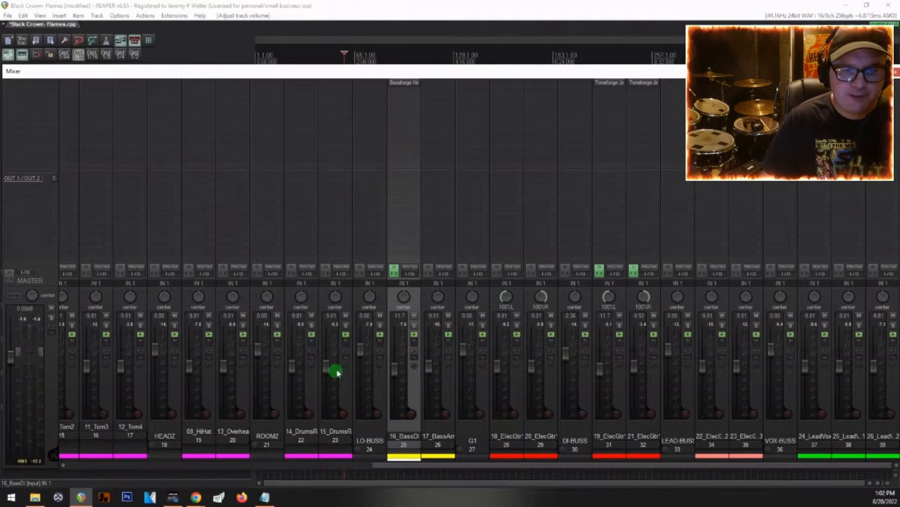
pyautogui.moveTo(356, 352); pyautogui.dragTo(358, 354)
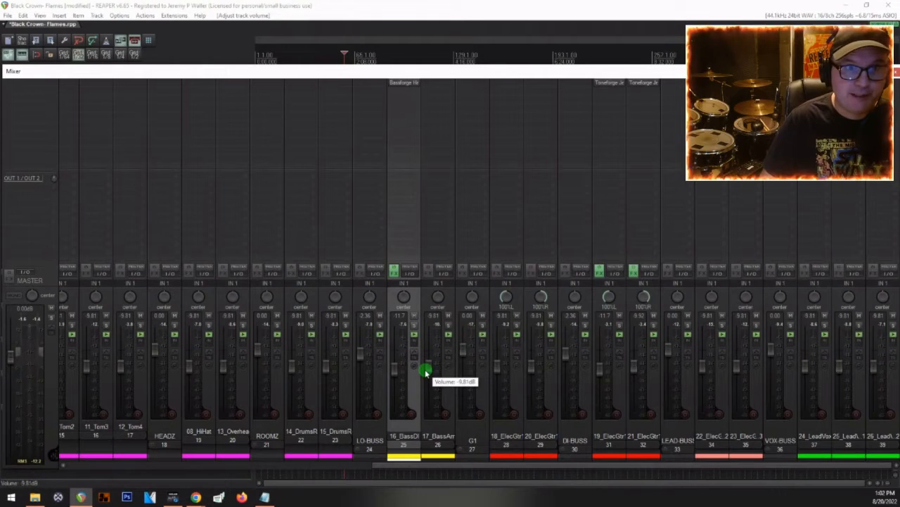
pyautogui.press('space')
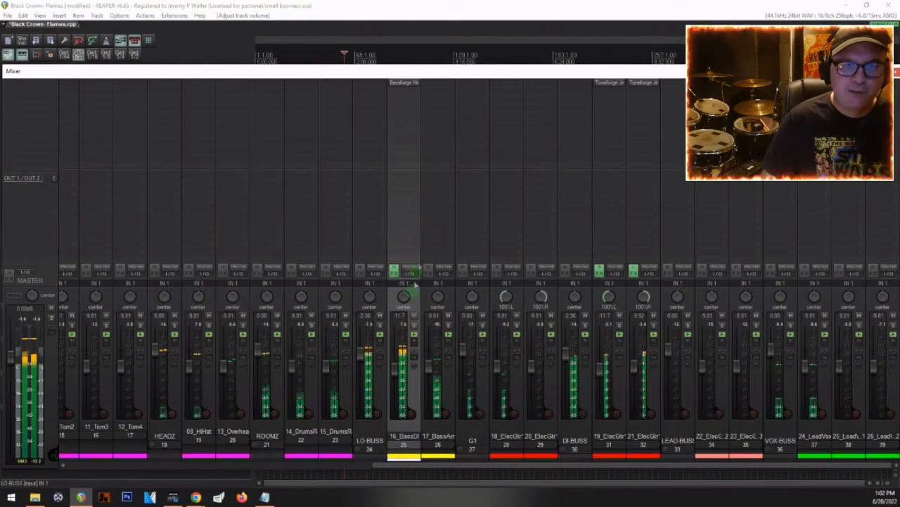
pyautogui.press('space')
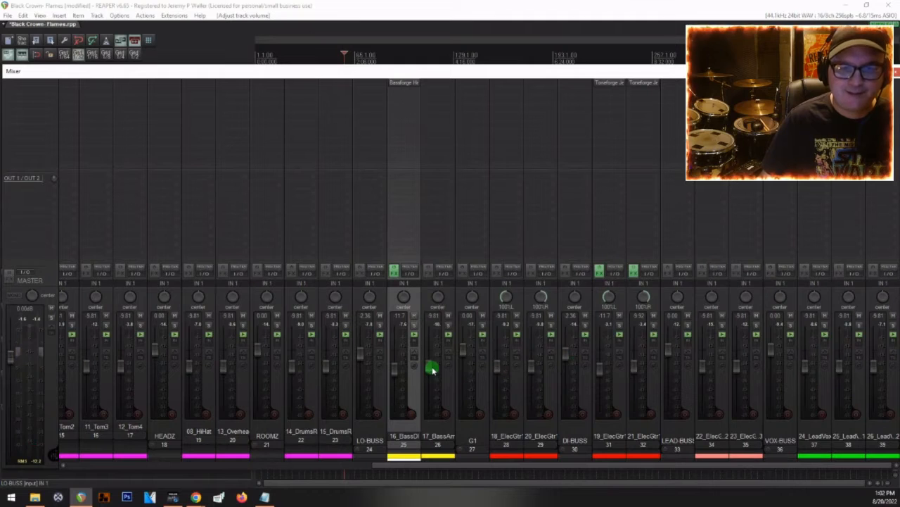
pyautogui.press('space')
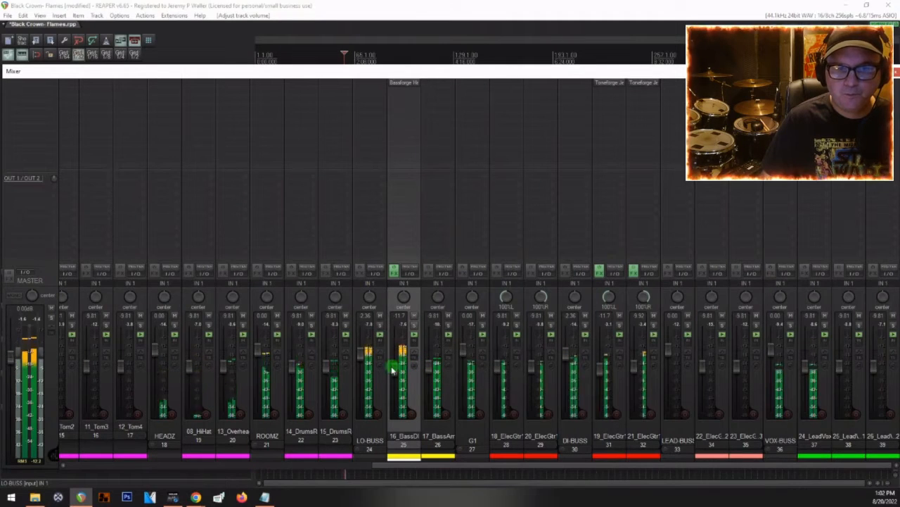
pyautogui.moveTo(396, 370); pyautogui.dragTo(397, 374)
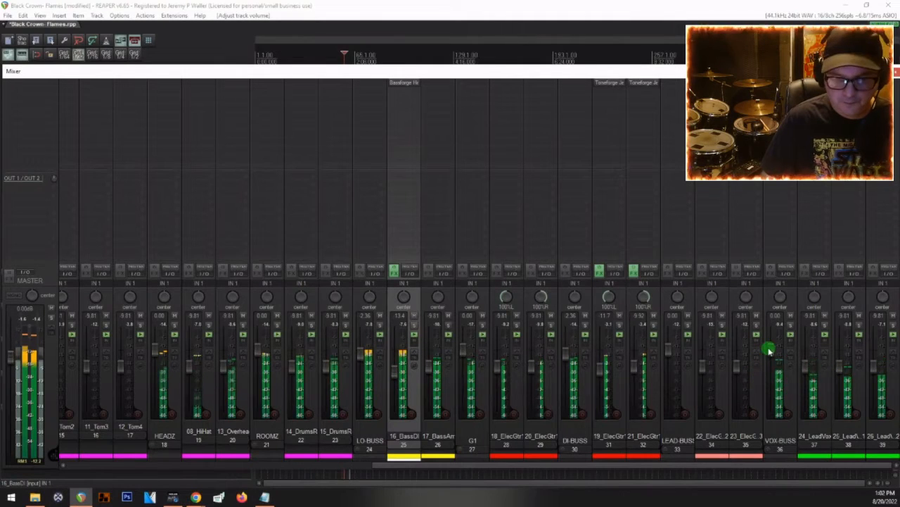
# Step: Lower VOX-BUSS to -2.90 dB and pan the two lead vocal doubles 52% left and 52% right
pyautogui.moveTo(773, 346); pyautogui.dragTo(772, 360)
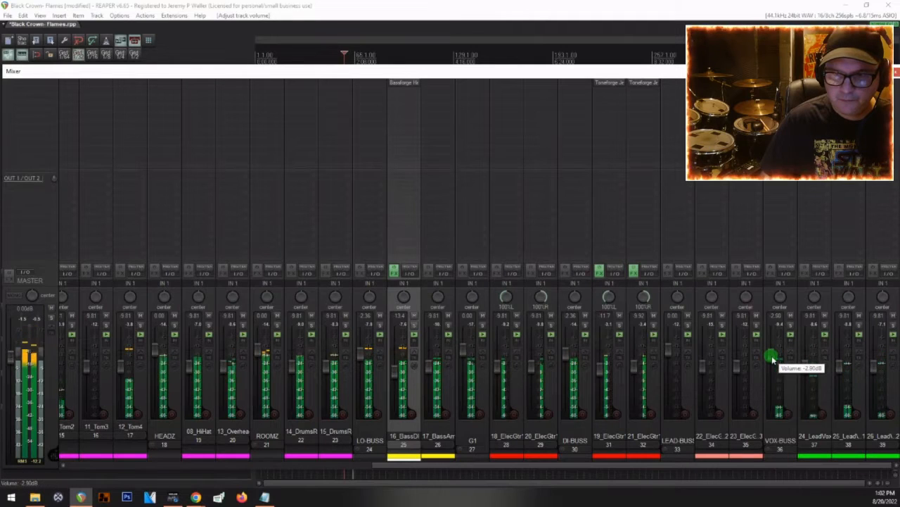
pyautogui.moveTo(851, 297); pyautogui.dragTo(882, 300)
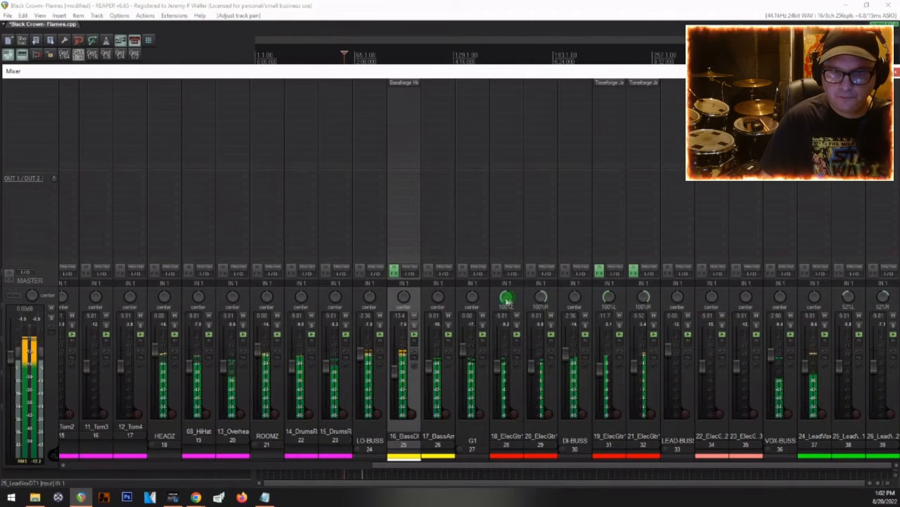
# Step: Narrow the panning of the two G1 guitars to about 78% left and right, set G1 to -1.55 dB and VOX-BUSS to -4.82 dB, and stop playback
pyautogui.scroll(2, 506, 299)
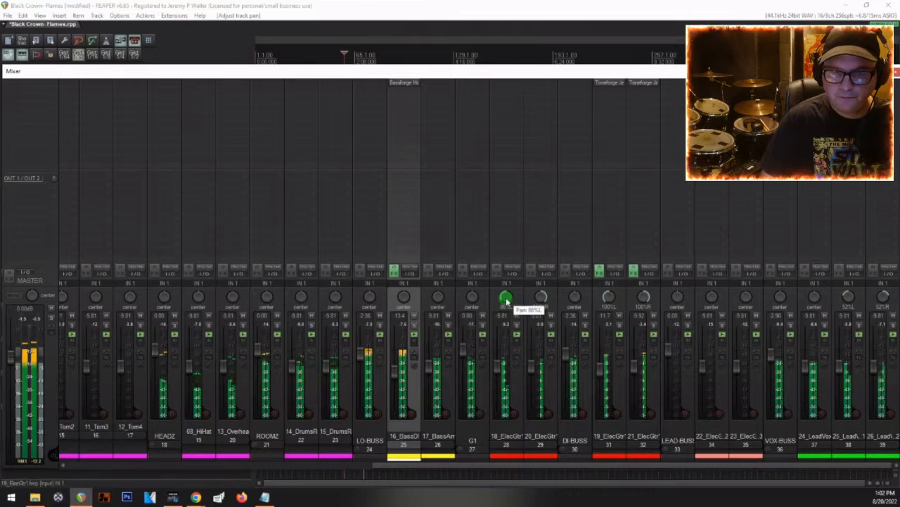
pyautogui.scroll(-2, 539, 299)
pyautogui.scroll(-3, 540, 300)
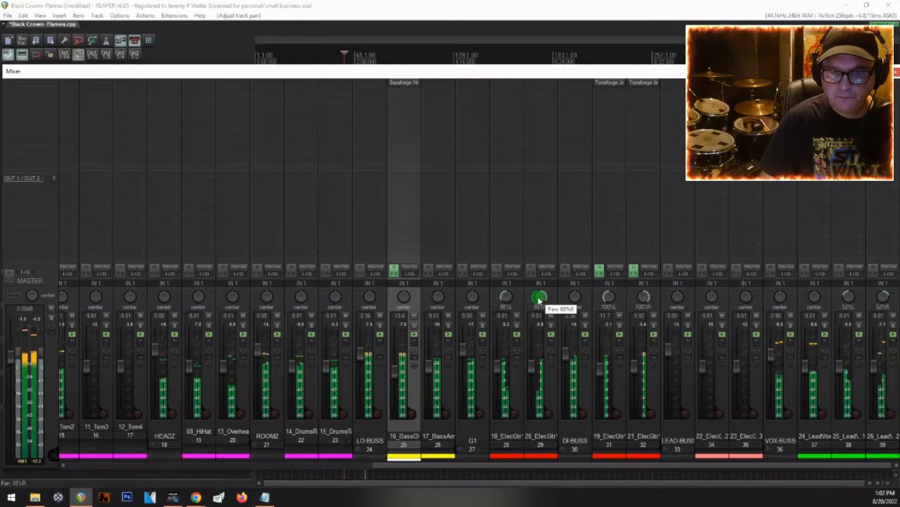
pyautogui.press('space')
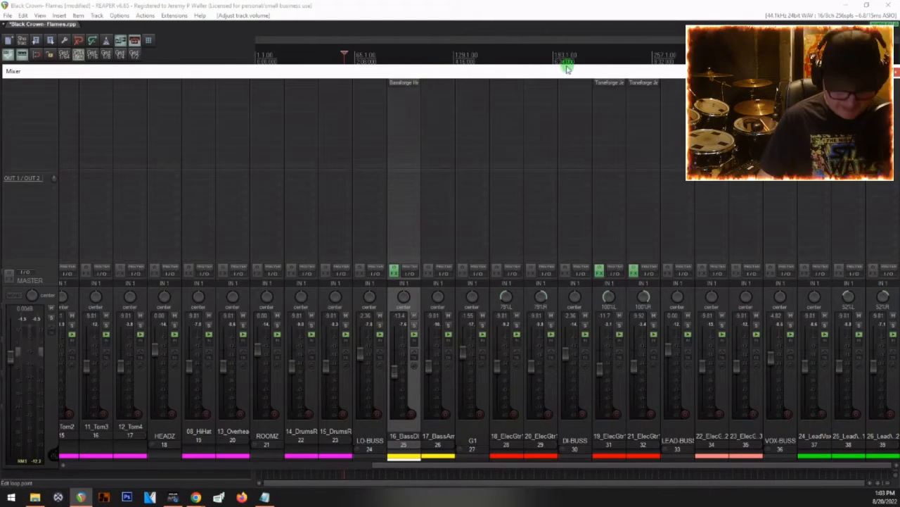
# Step: Play back the full mix briefly and review the channel strips across the whole mixer
pyautogui.press('space')
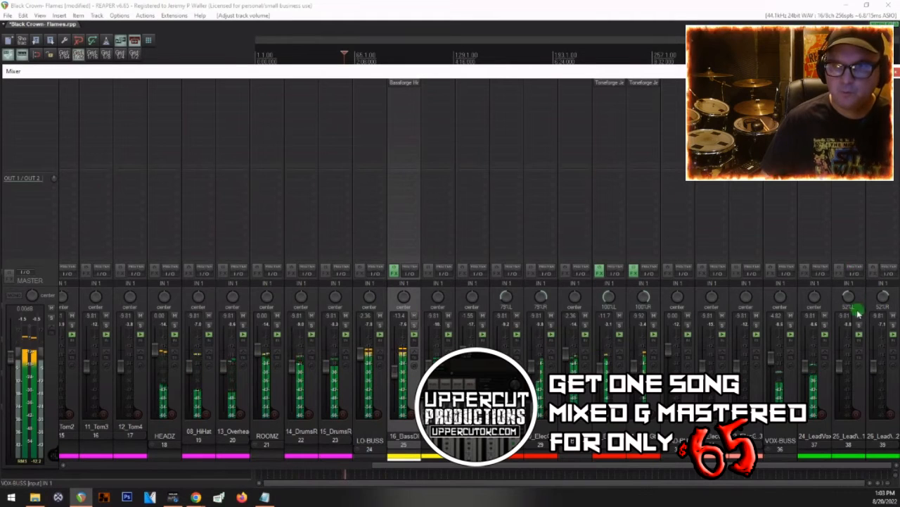
pyautogui.press('space')
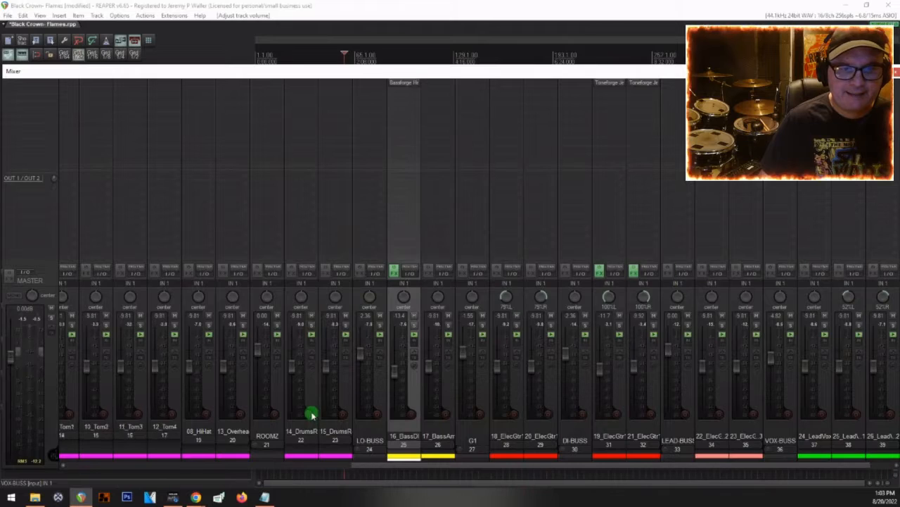
pyautogui.hscroll(-13, 313, 416)
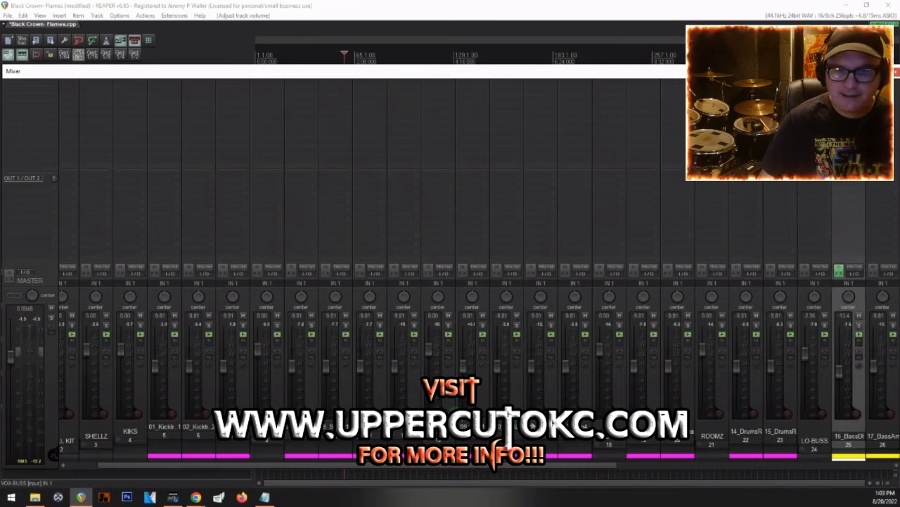
pyautogui.hscroll(8, 654, 388)
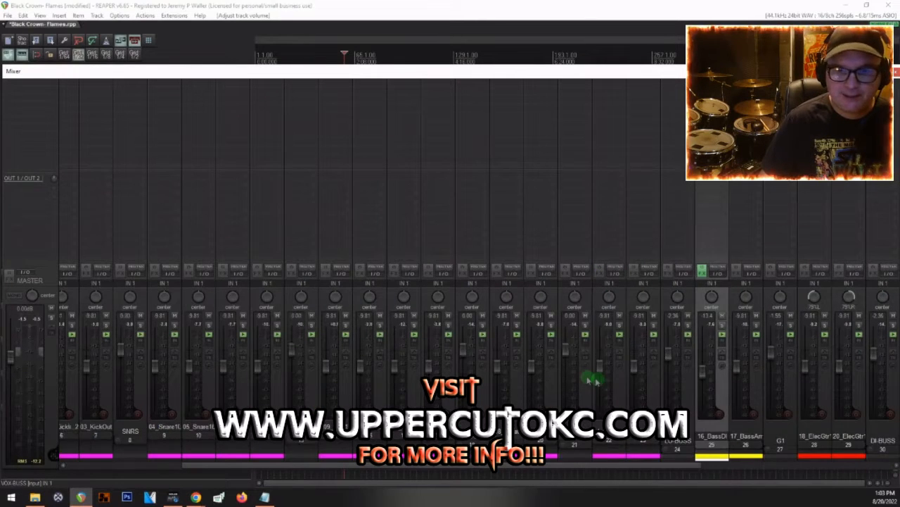
pyautogui.hscroll(5, 585, 378)
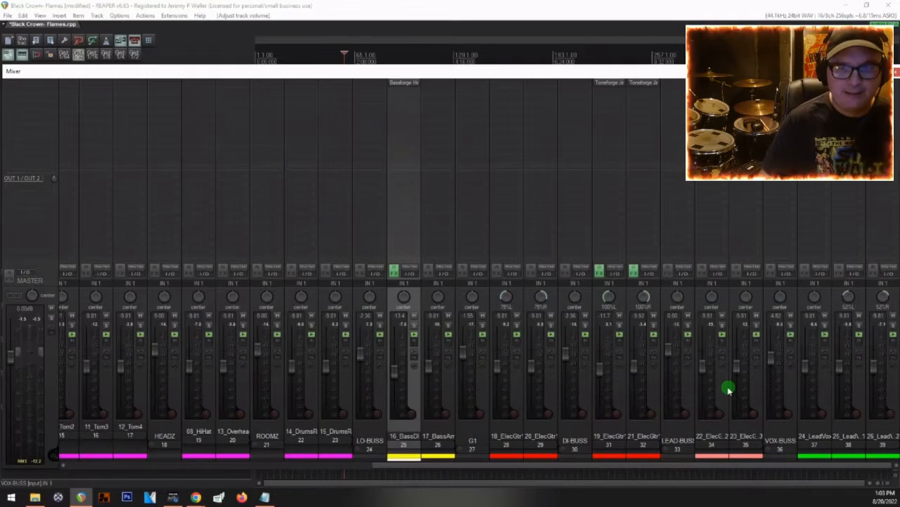